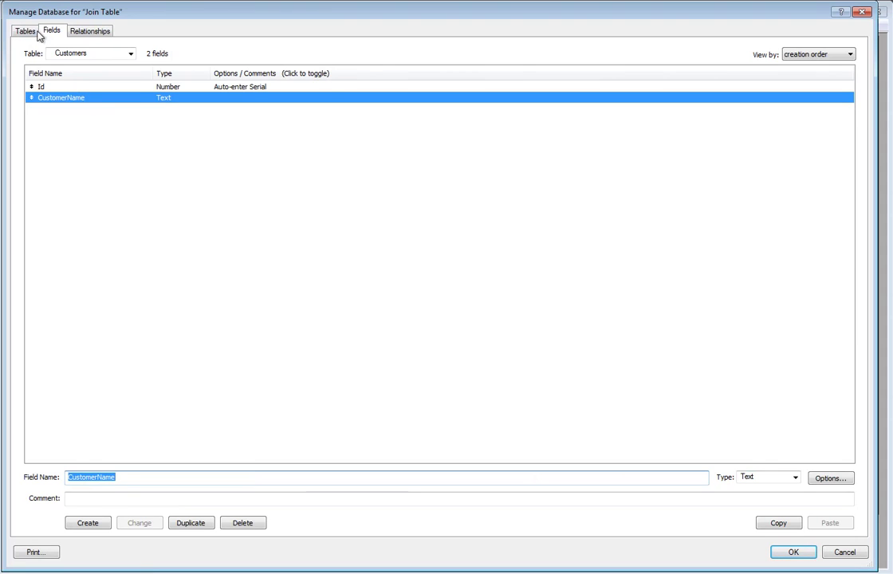
Examine the field definitions of the Widgets and Customers tables and close the database manager
left_click(30, 32)
left_click(62, 103)
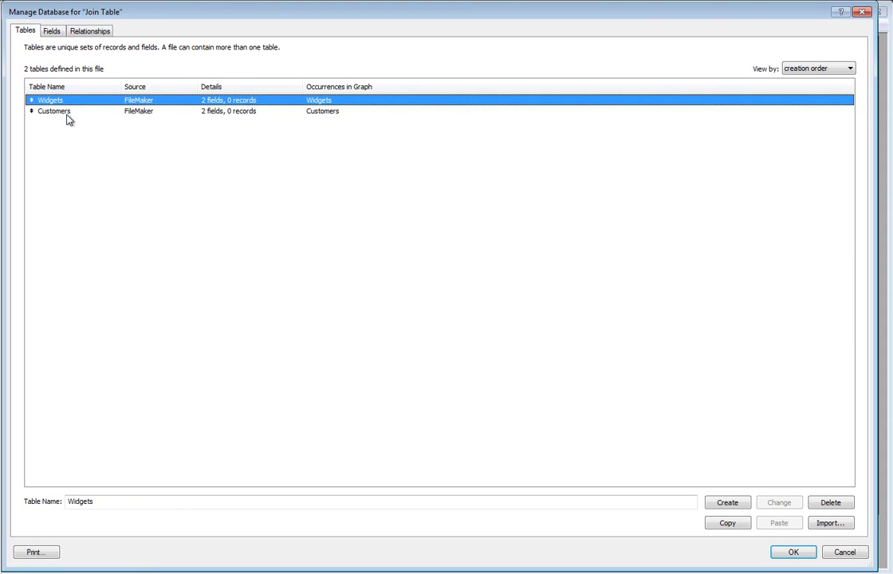
left_click(64, 112)
double_click(63, 102)
left_click(54, 87)
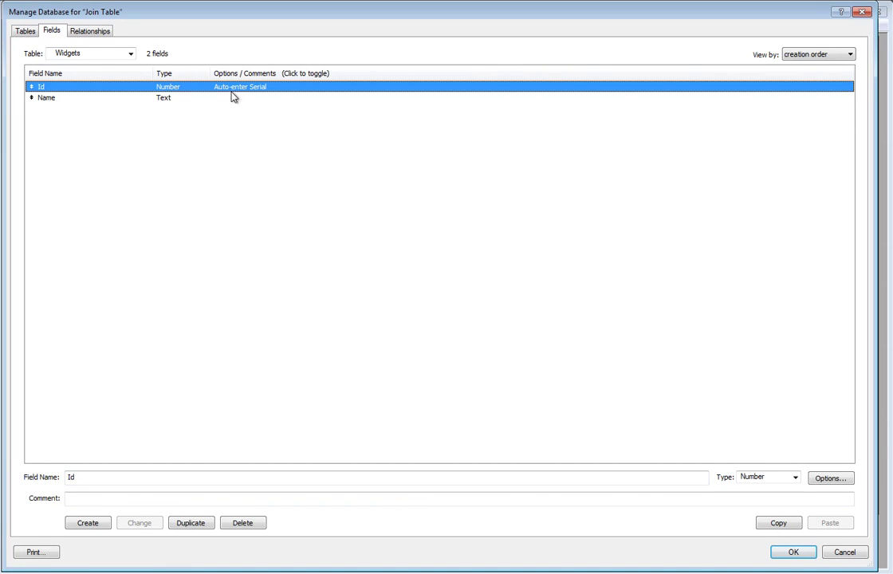
left_click(63, 97)
left_click(88, 55)
left_click(81, 83)
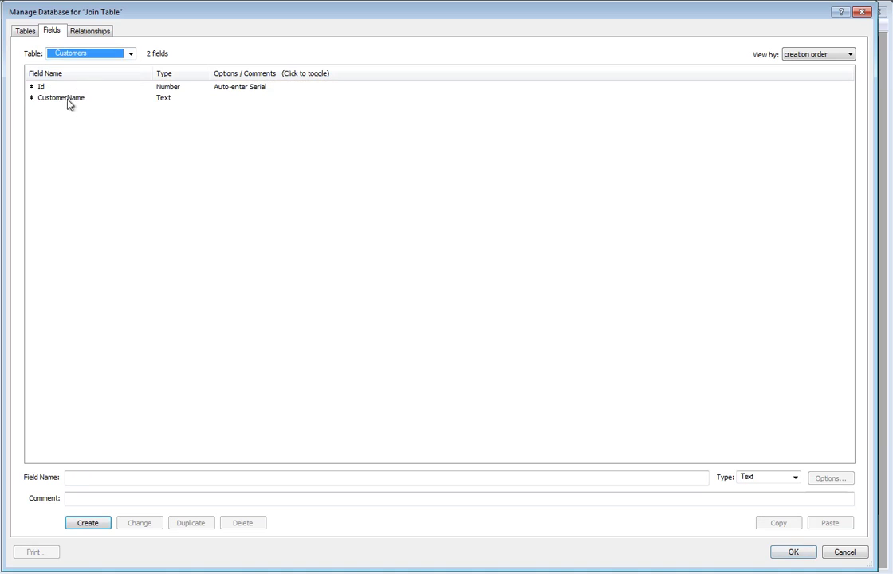
left_click(61, 98)
left_click(794, 552)
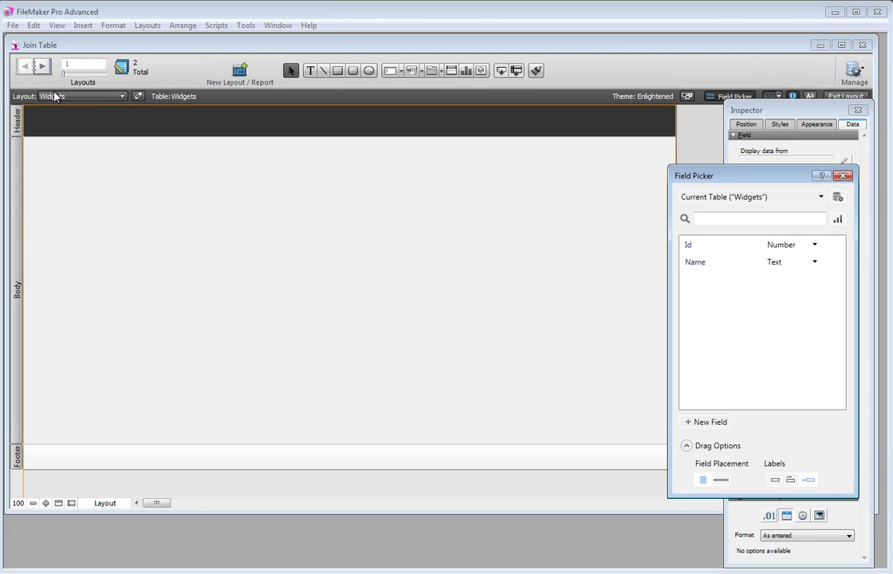
Switch to the Customers layout and rename the Join Table layout as Widgets in the layout manager
left_click(75, 96)
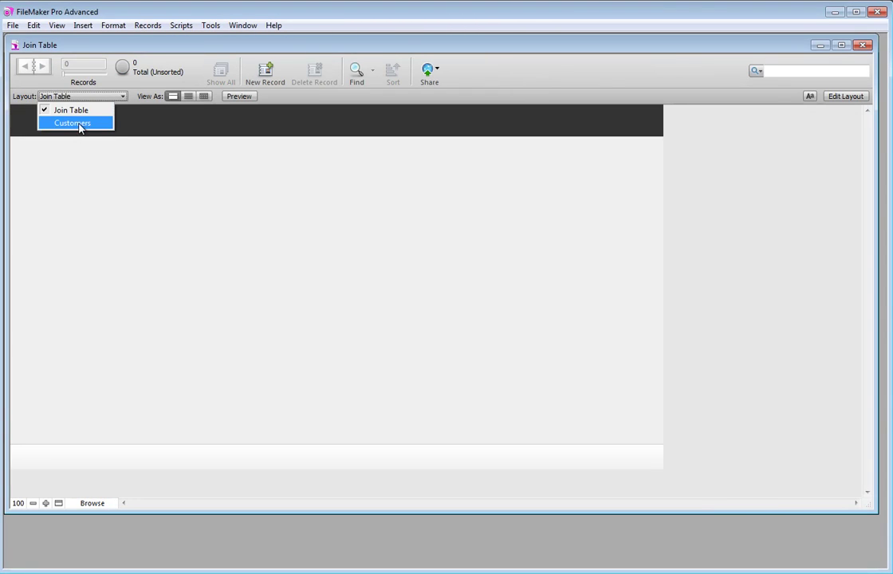
left_click(79, 124)
key("ctrl+shift+l")
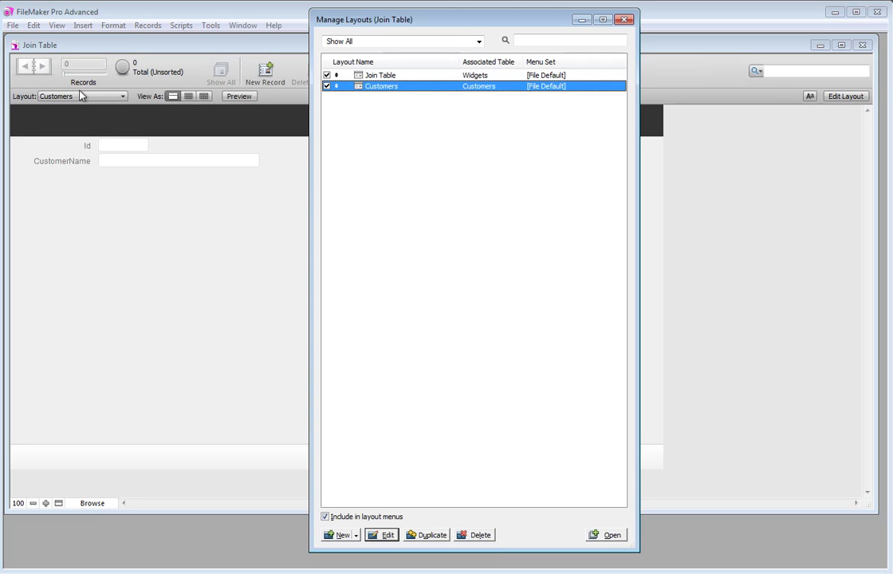
left_click(380, 76)
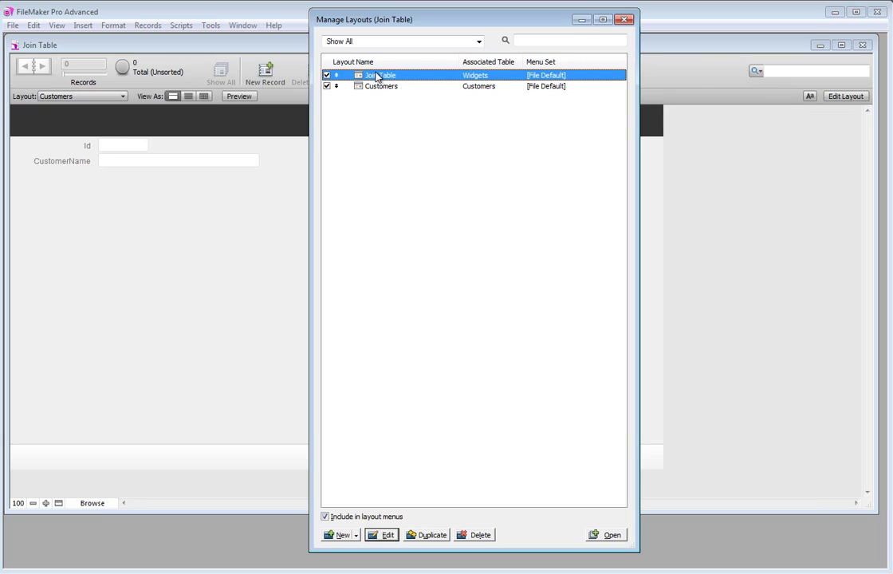
double_click(387, 79)
type("Widgets")
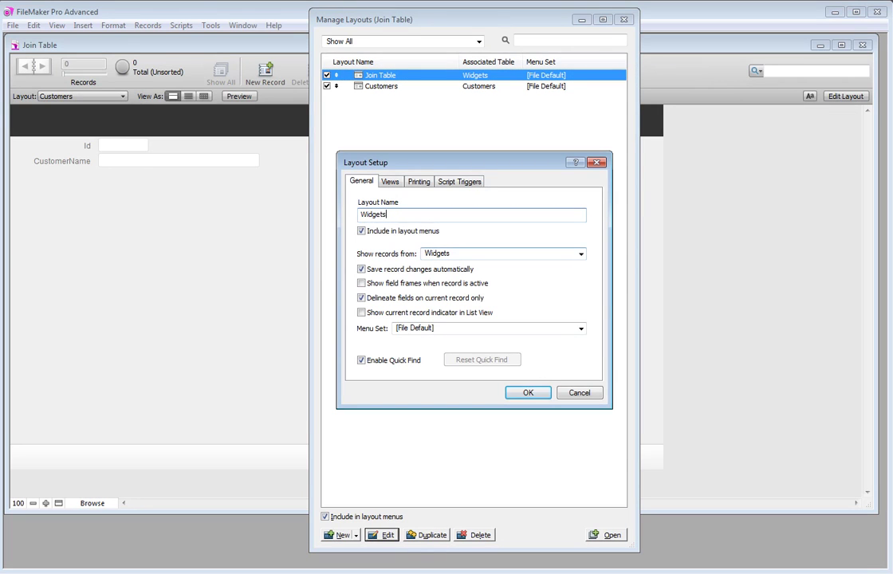
left_click(526, 393)
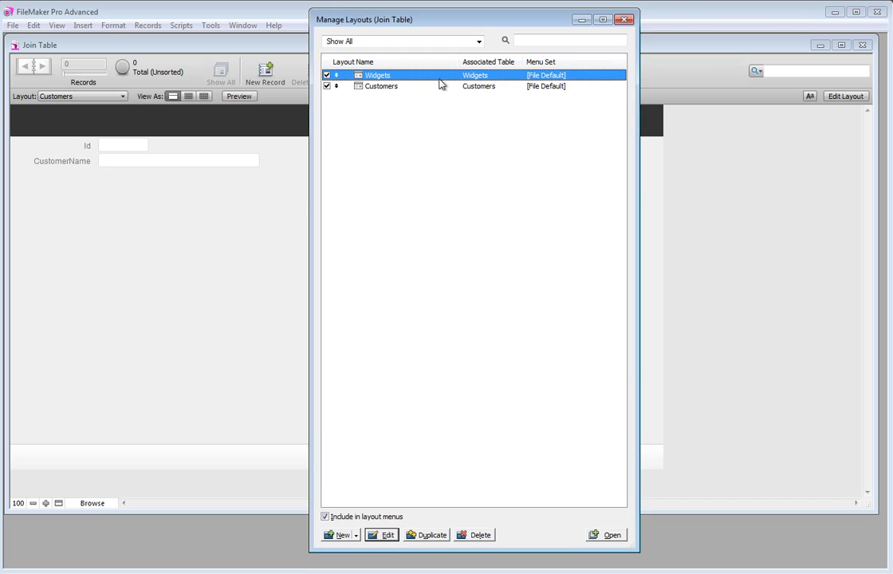
left_click(626, 20)
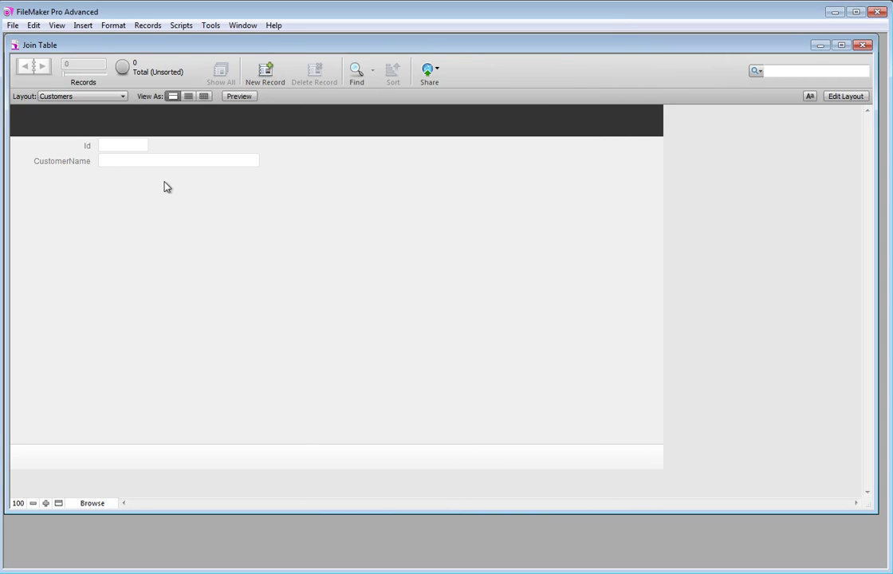
Show the Customers layout as a table and add two records named Customer 1 and Customer 2
left_click(204, 96)
left_click(265, 80)
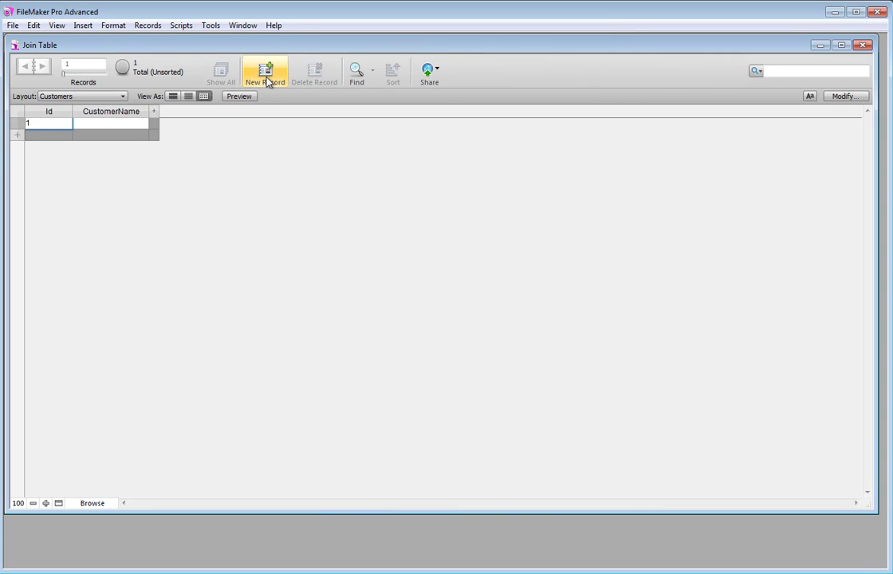
left_click(267, 83)
left_click(110, 122)
type("Customer 1")
left_click(111, 136)
type("Customer 2")
Switch to the Widgets layout, show it as a table and create a new record
left_click(112, 96)
left_click(94, 113)
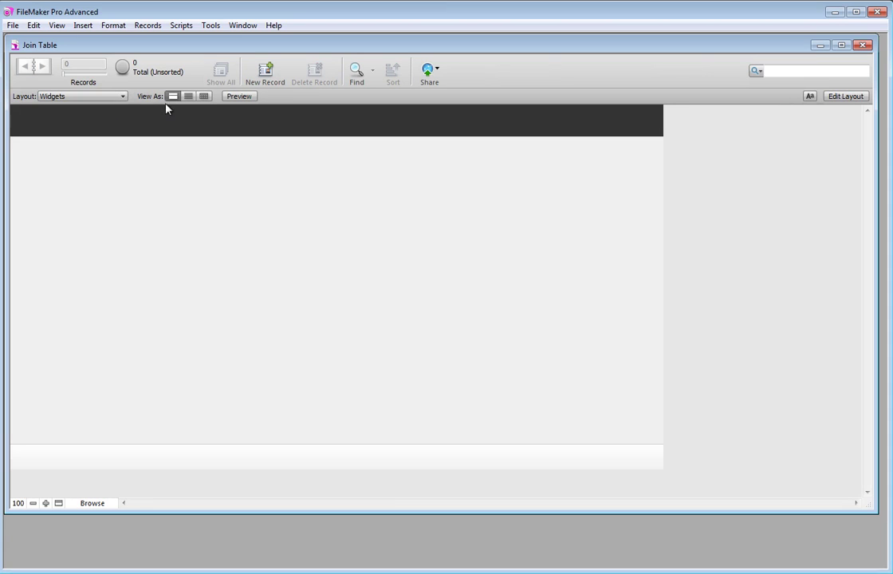
left_click(203, 95)
left_click(257, 82)
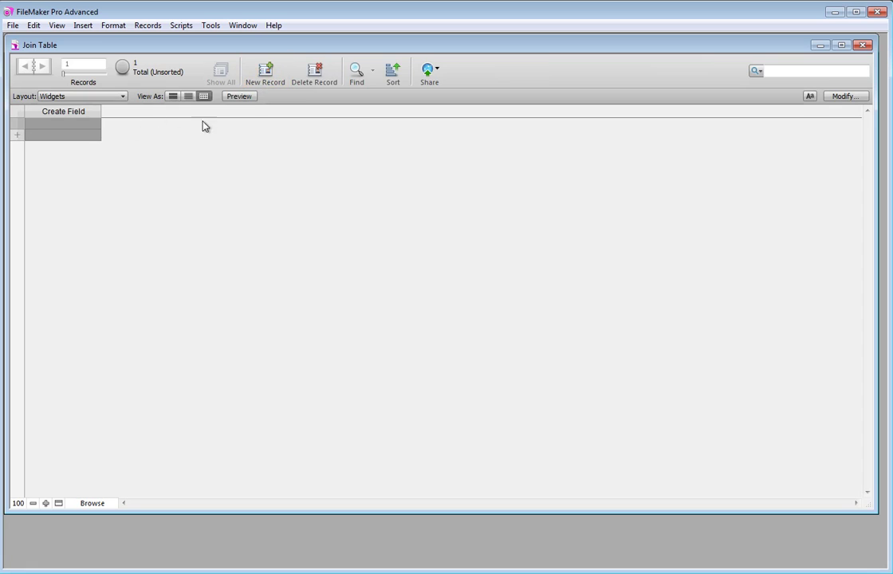
Add the Name and Id fields as columns of the Widgets table view, with Id placed first
left_click(851, 96)
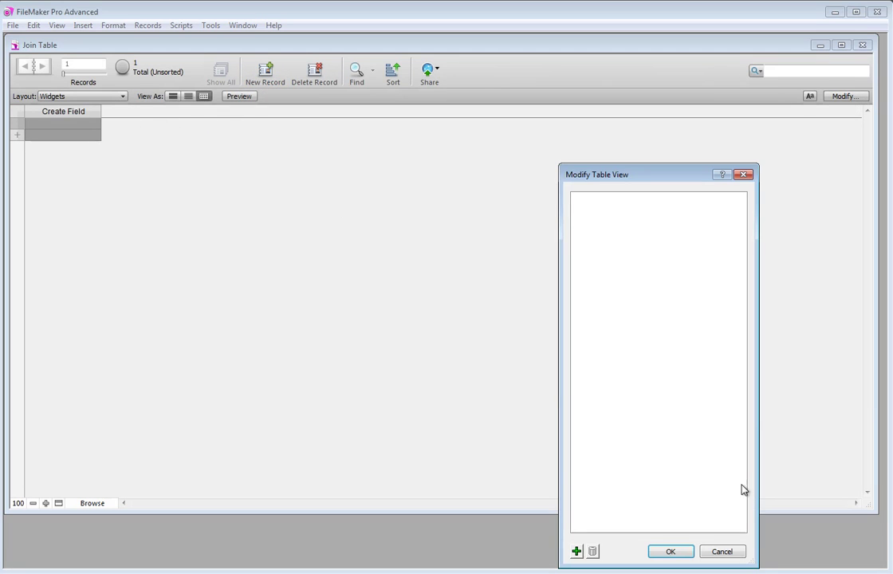
left_click(577, 551)
double_click(458, 279)
left_click(577, 551)
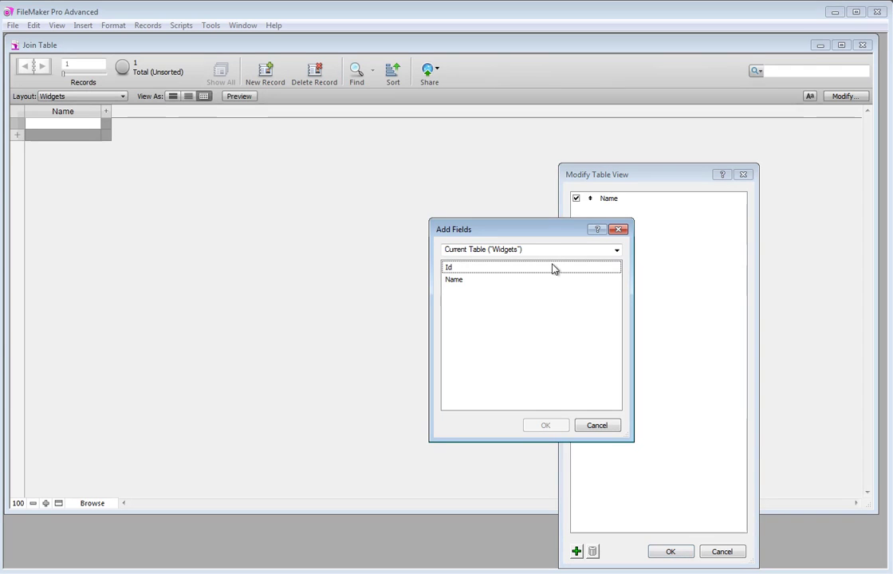
left_click(550, 268)
double_click(558, 270)
left_click_drag(591, 209, 591, 196)
left_click(671, 551)
Name the first widget record Widget 1 and add a second record named Widget 2
left_click(160, 124)
type("Widge")
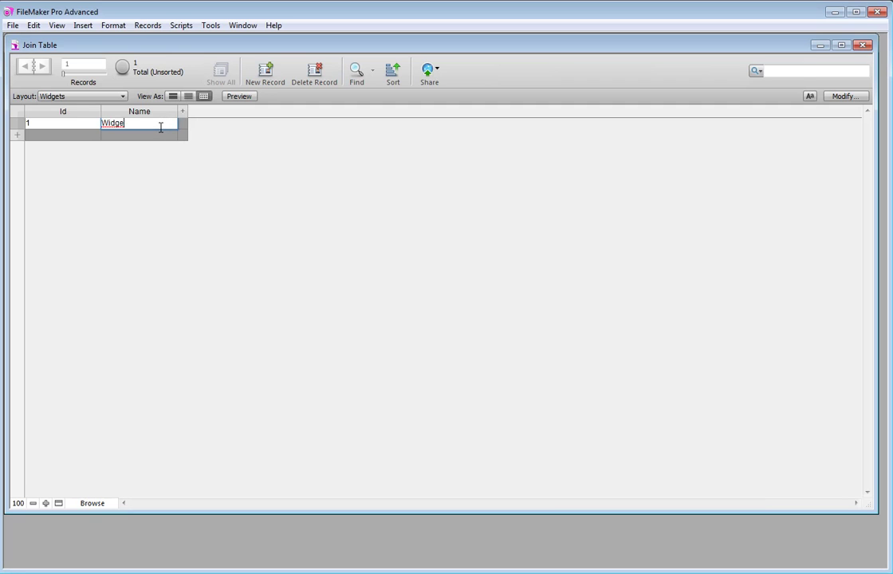
type("t 1")
left_click(161, 134)
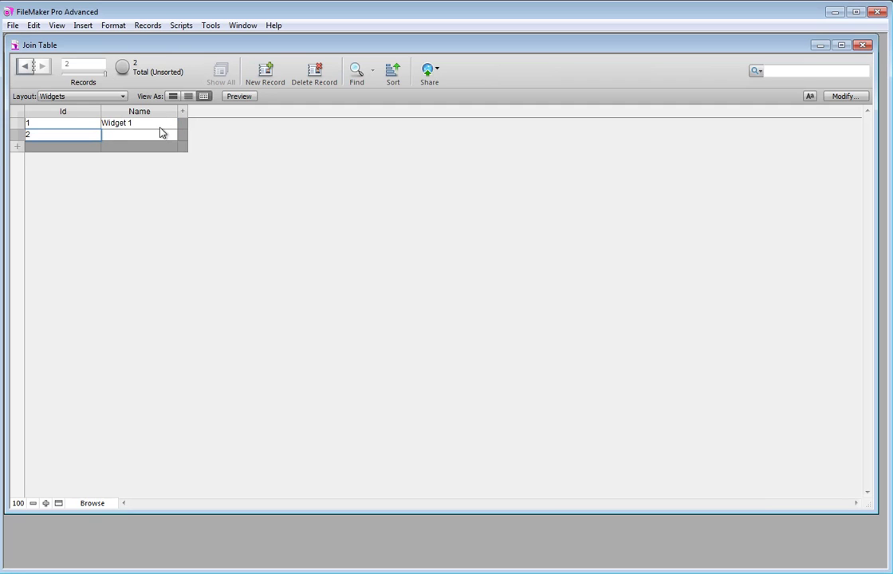
type("Widget 2")
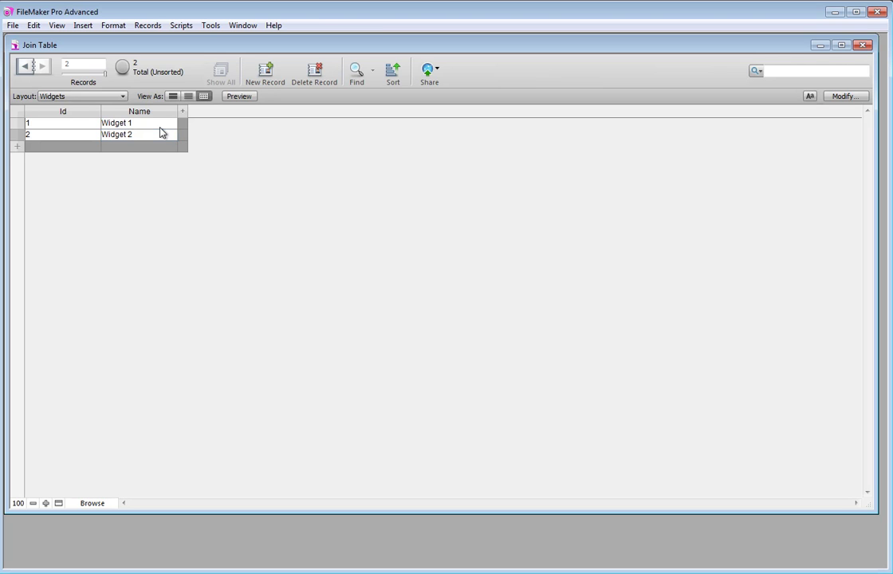
key("KP_Enter")
Create a number field named CustomerIdFk in the Widgets table and save the database definition
key("ctrl+shift+d")
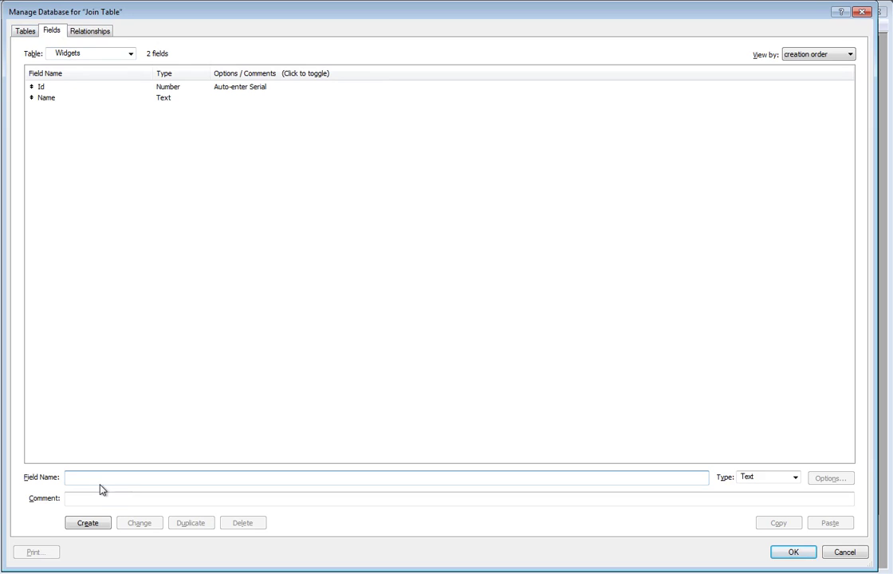
type("CustomerIdFk")
key("Tab")
key("n")
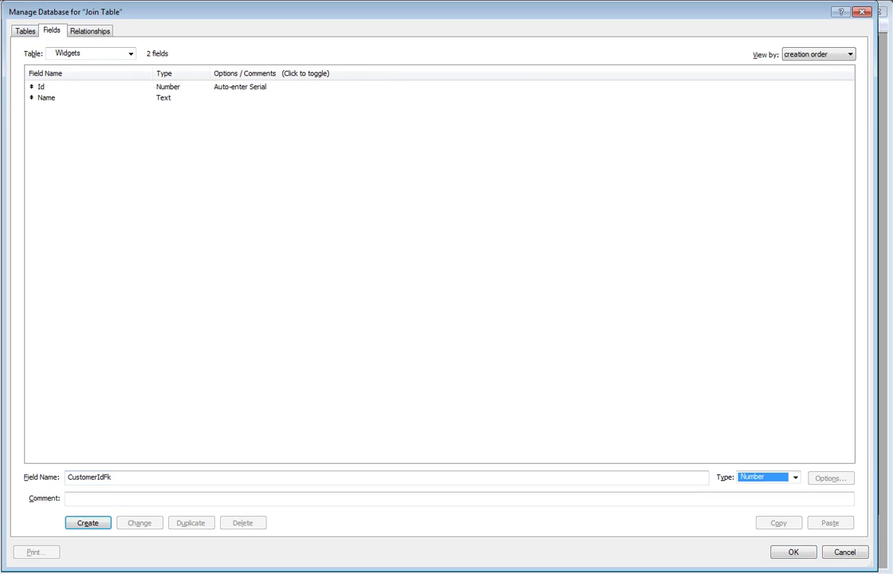
key("Return")
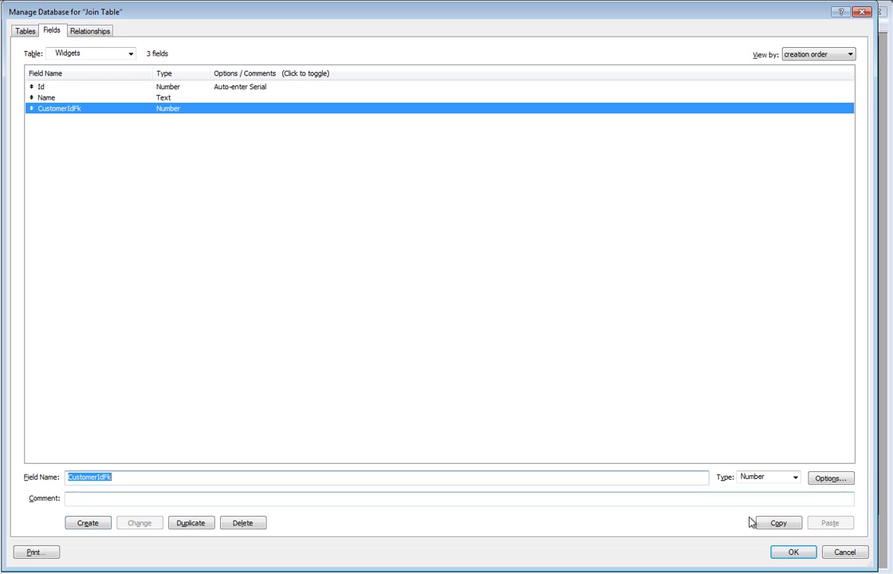
left_click(813, 555)
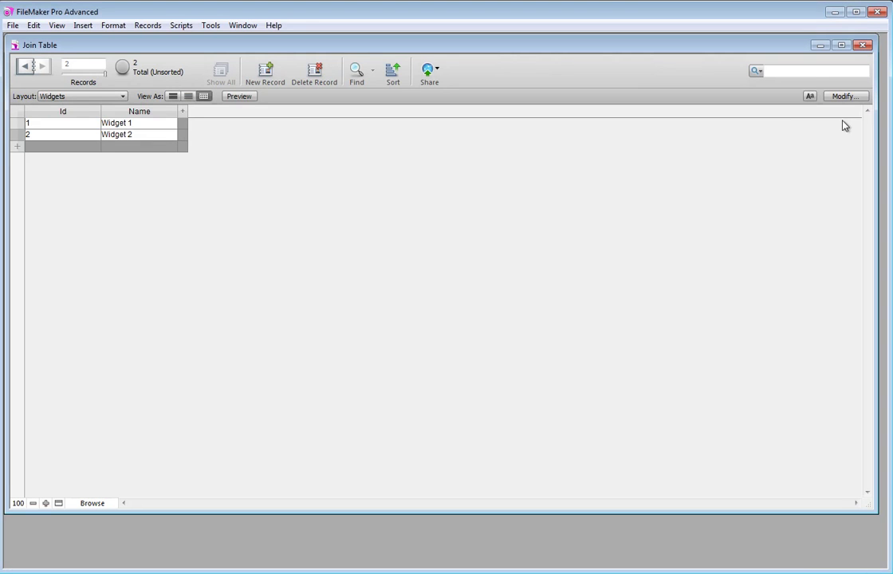
Add the CustomerIdFk field as a column in the Widgets table view
left_click(845, 97)
left_click(577, 551)
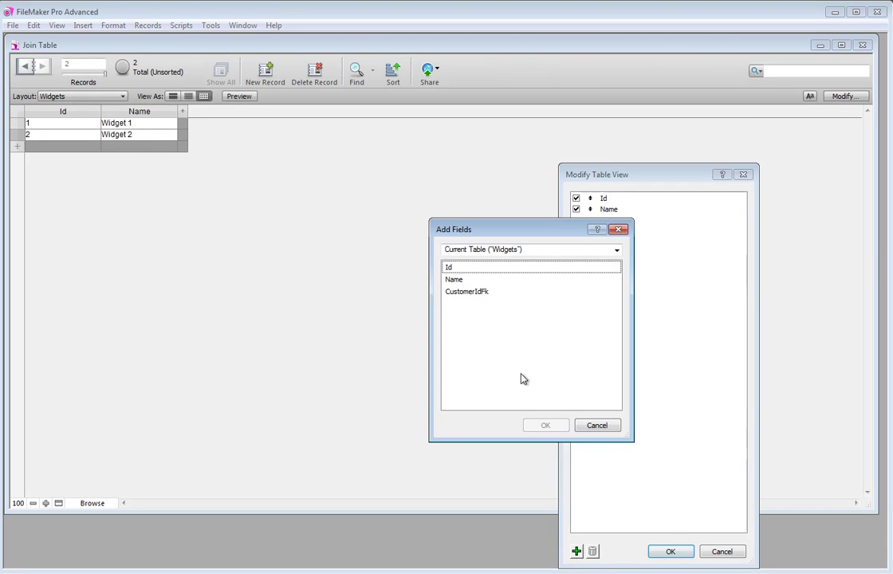
double_click(460, 292)
left_click(668, 551)
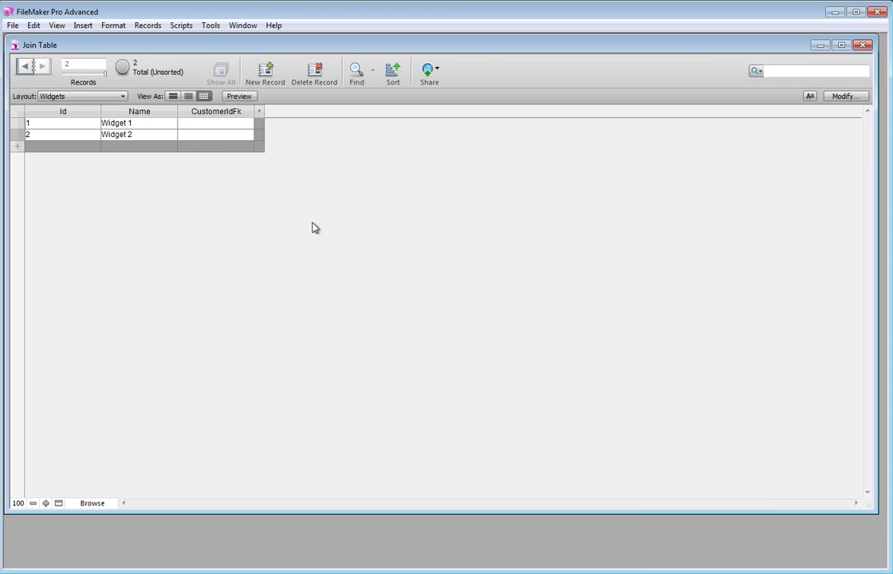
Enter 1 as the CustomerIdFk value of the Widget 1 record
left_click(190, 123)
type("1")
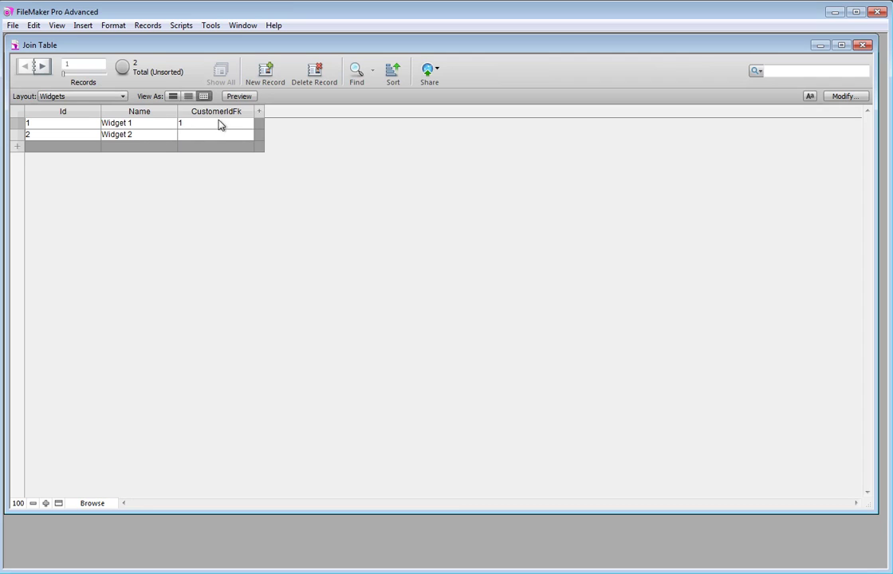
left_click(188, 126)
left_click(188, 175)
left_click(188, 136)
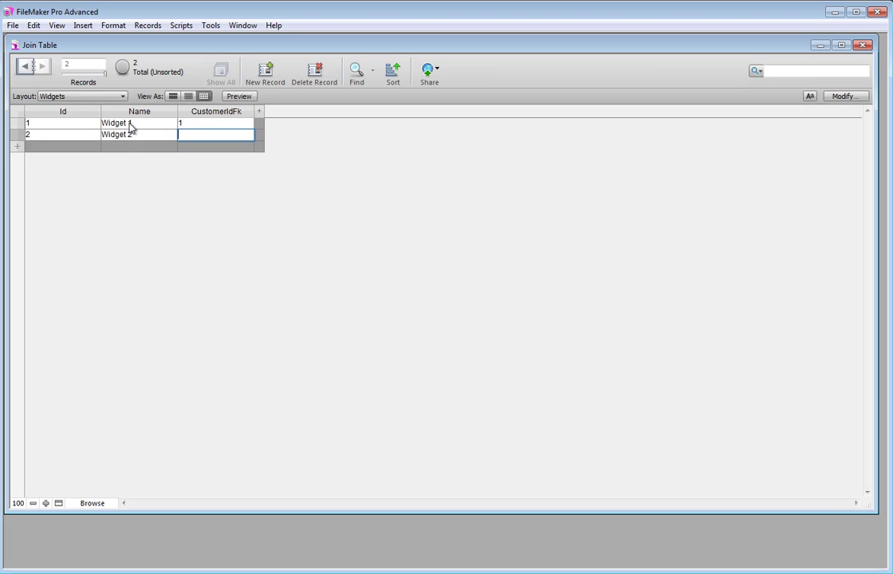
left_click(187, 126)
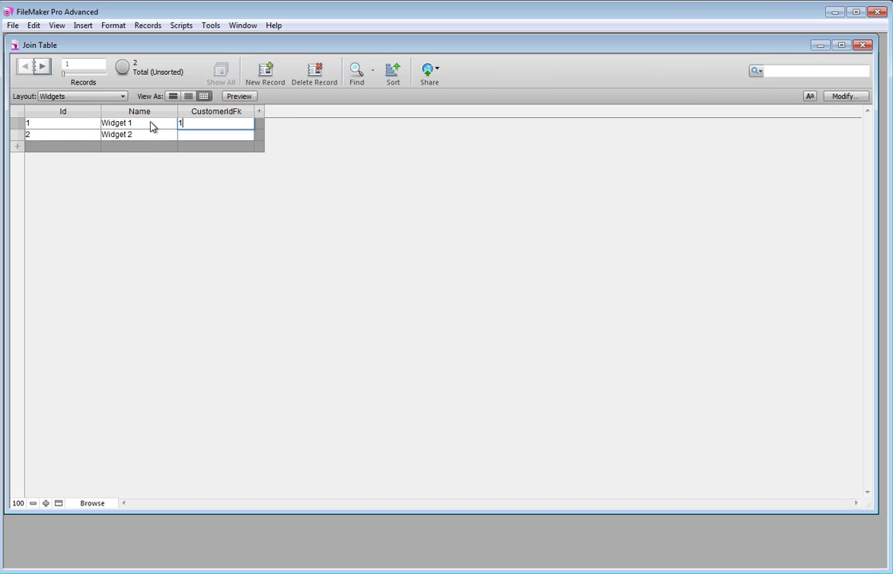
Switch to the Customers layout and create a new database table named Join_Widgets_Customers
left_click(76, 97)
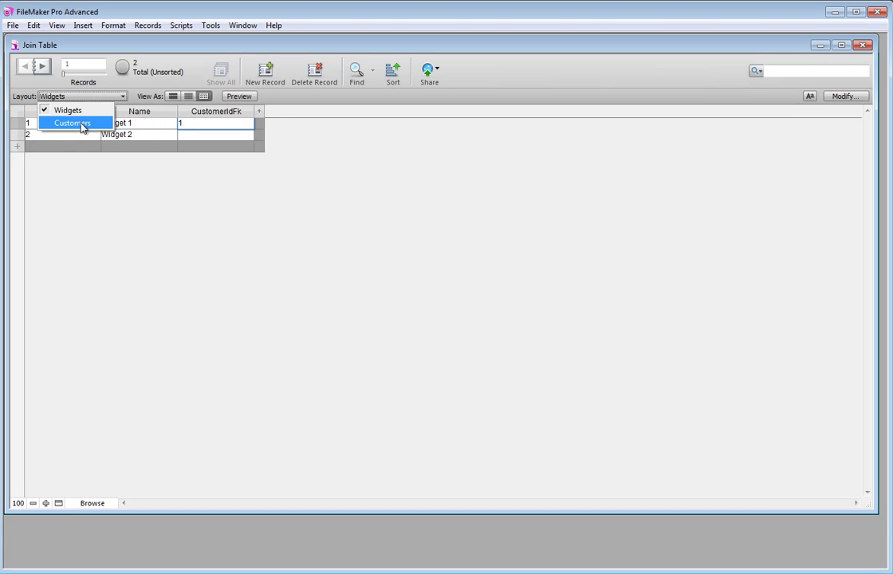
left_click(75, 123)
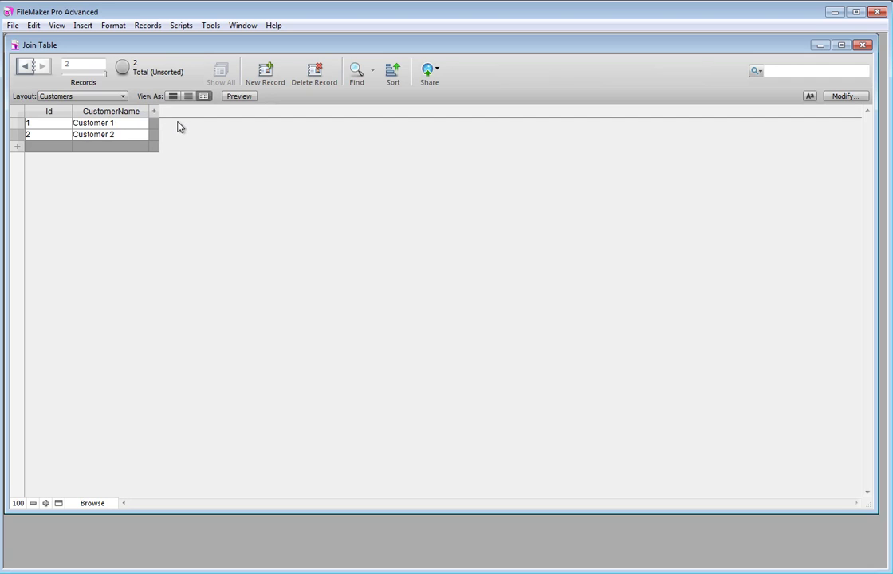
key("ctrl+shift+d")
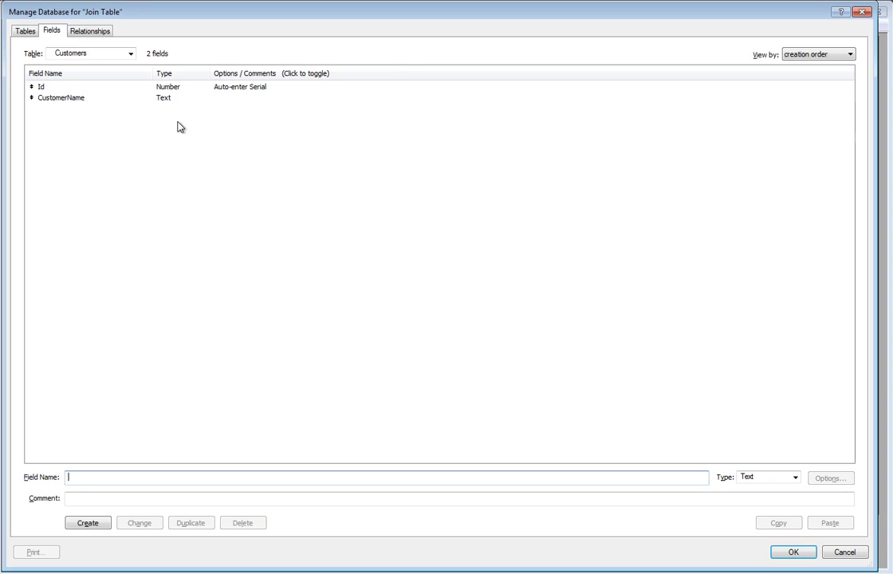
left_click(27, 31)
left_click_drag(123, 503, 4, 471)
type("Join_Widget")
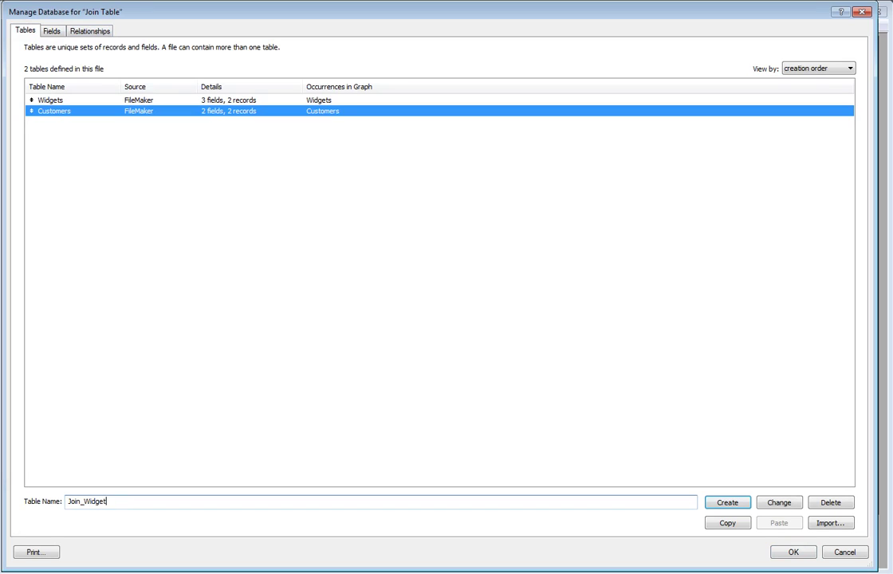
type("s_Customer")
key("Return")
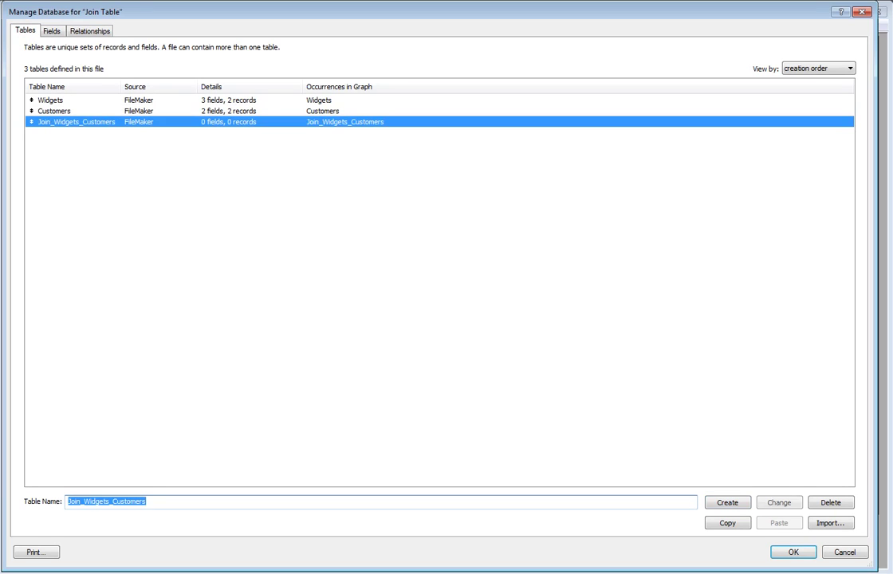
Add a number field named Id to the Join_Widgets_Customers table that auto-enters a serial number on creation
double_click(45, 111)
type("Id")
key("ctrl+n")
key("Return")
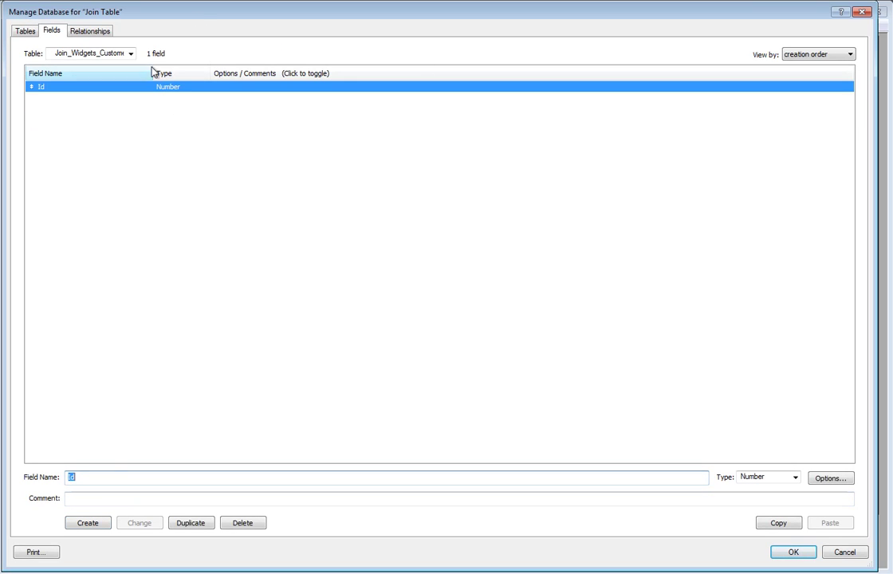
double_click(137, 90)
left_click(343, 225)
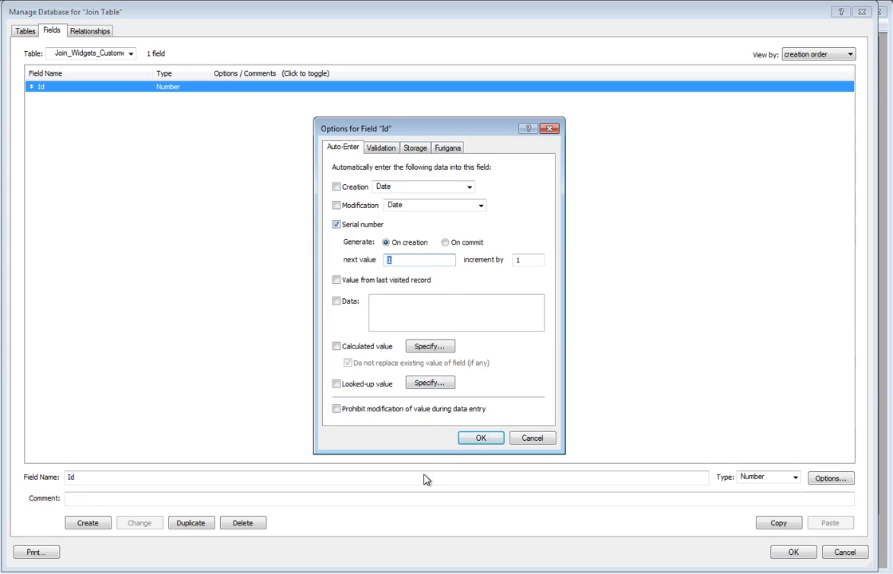
left_click(477, 442)
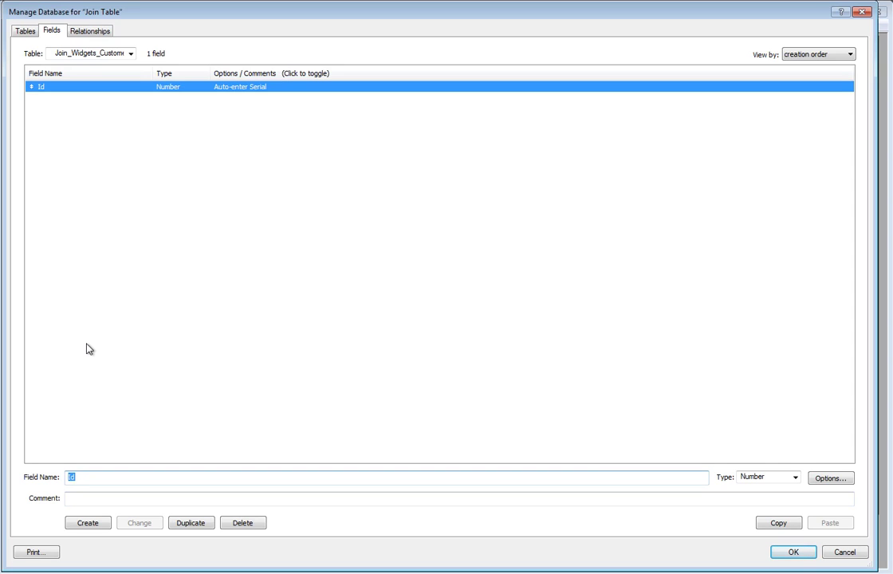
Add two number fields named CustomerIdFk and WidgetIdFk to the Join_Widgets_Customers table
type("Cus")
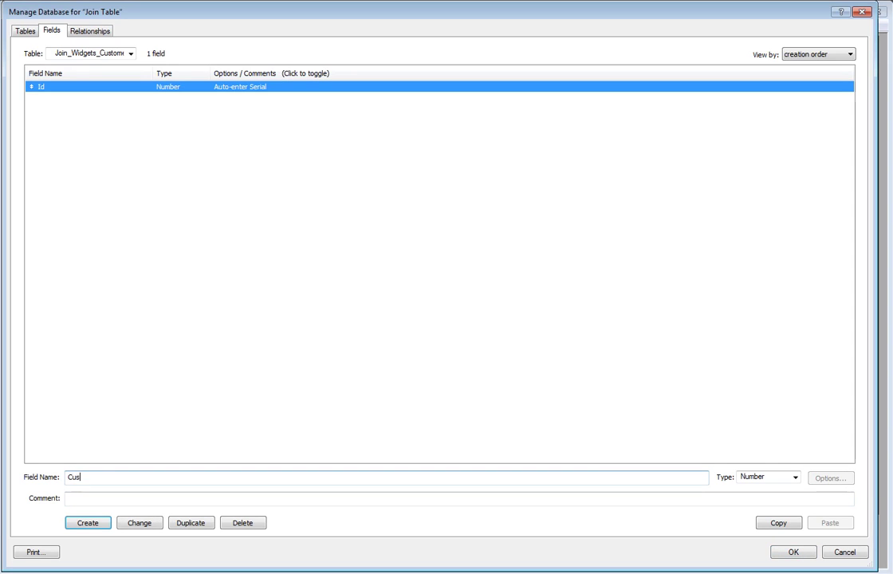
type("tomerIdFk")
key("Tab")
key("Return")
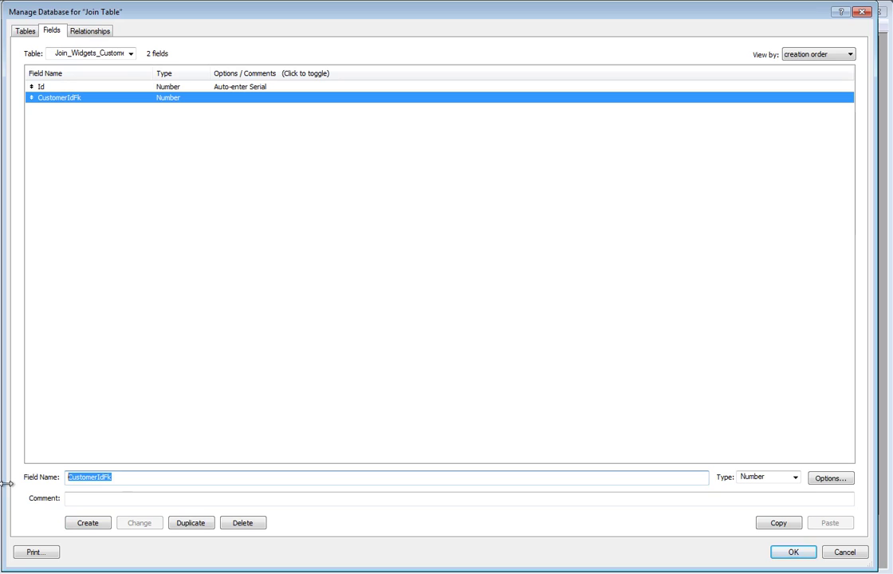
type("WidgetIdFk")
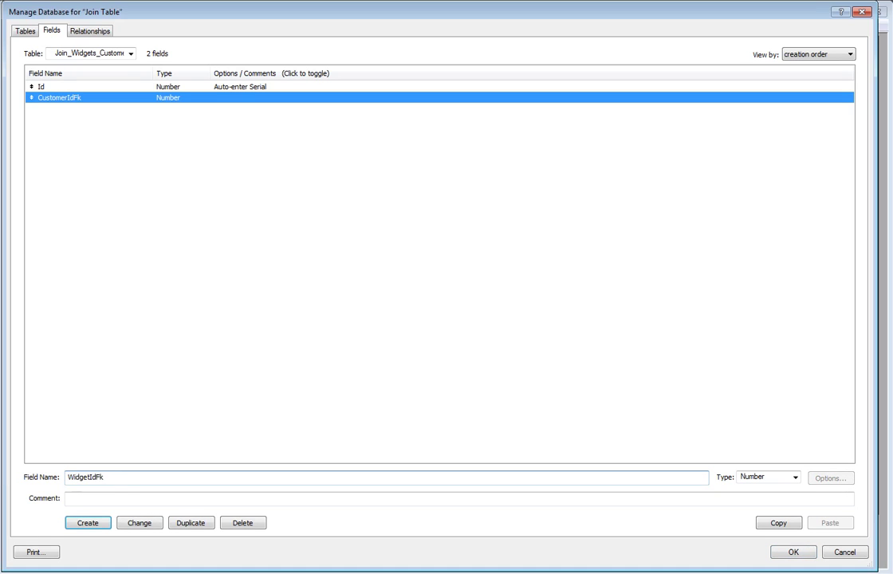
key("Return")
Place the join table between Widgets and Customers in the relationships graph, relating Widgets Id to WidgetIdFk and Customers Id to CustomerIdFk
left_click(89, 31)
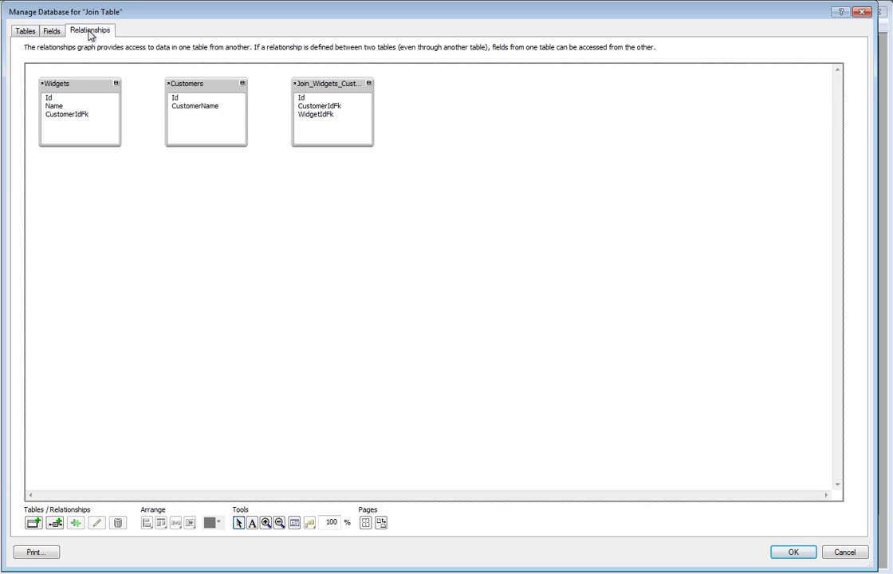
left_click_drag(81, 86, 103, 92)
left_click_drag(198, 85, 389, 96)
left_click_drag(326, 86, 244, 111)
left_click_drag(72, 105, 237, 139)
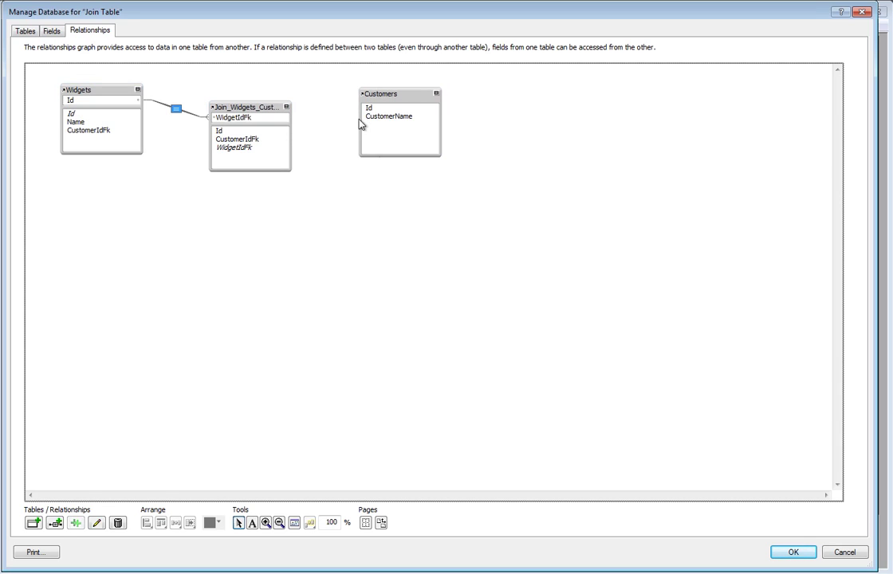
left_click_drag(372, 110, 258, 139)
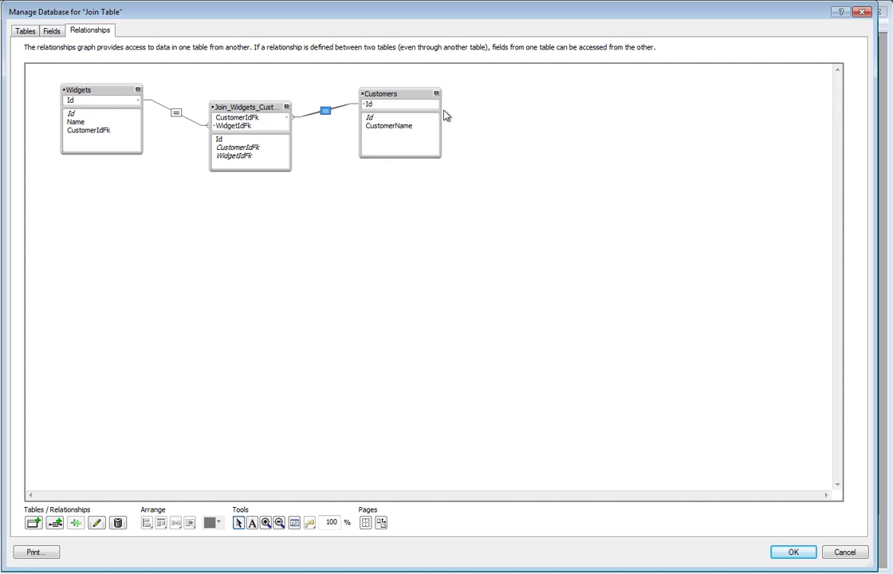
Rearrange the tables in the relationships graph so the join table sits slightly below and between Widgets and Customers
mouse_move(89, 93)
left_mouse_down()
mouse_move(90, 110)
mouse_move(90, 104)
left_mouse_up()
left_click_drag(252, 118, 256, 135)
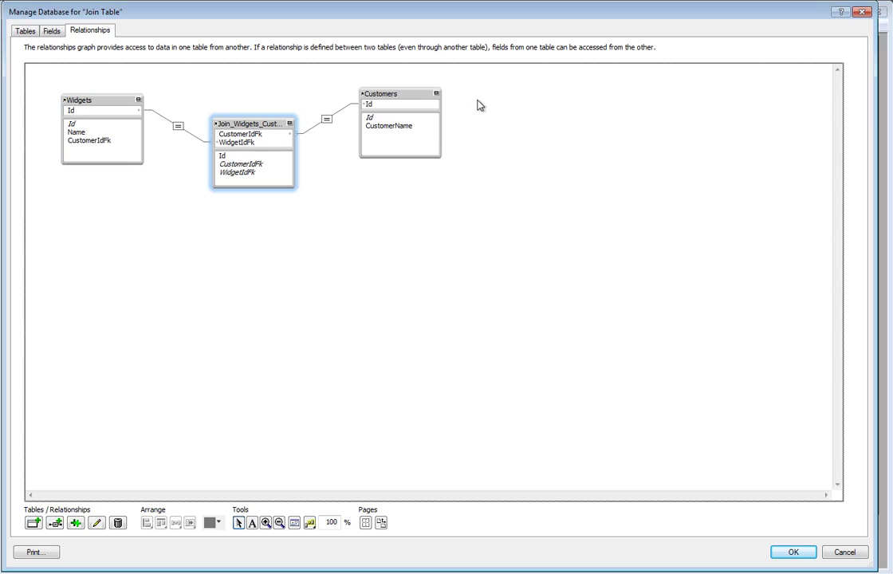
mouse_move(404, 96)
left_mouse_down()
mouse_move(426, 94)
mouse_move(397, 98)
left_mouse_up()
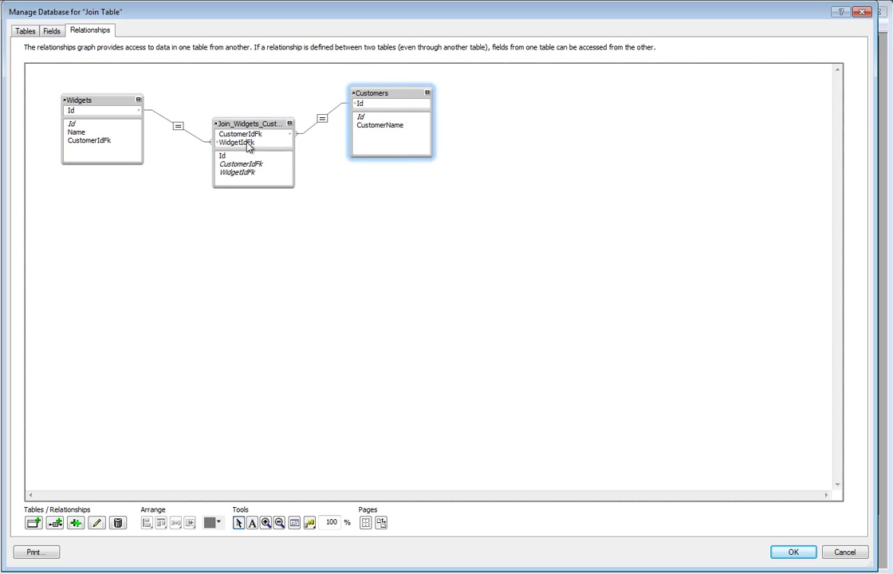
left_click(116, 109)
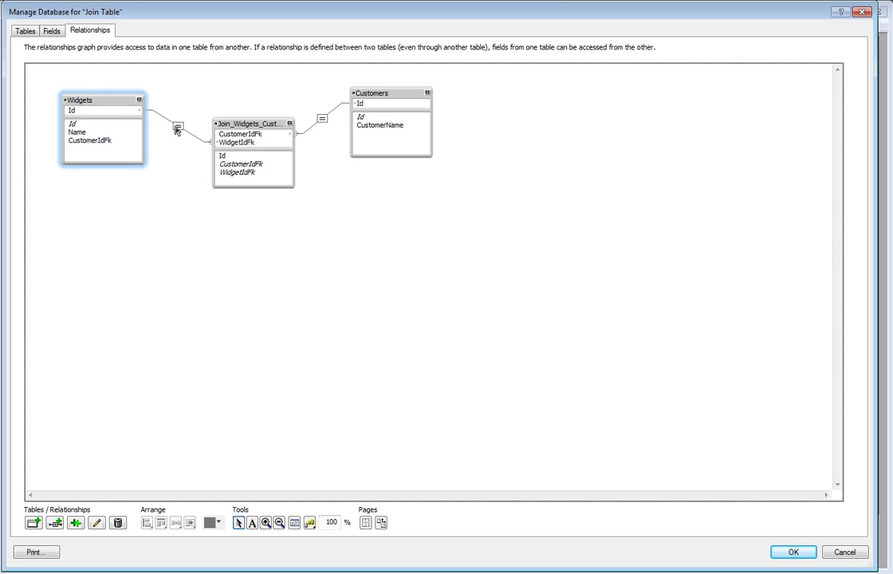
left_click_drag(96, 107, 90, 101)
left_click_drag(252, 134, 242, 138)
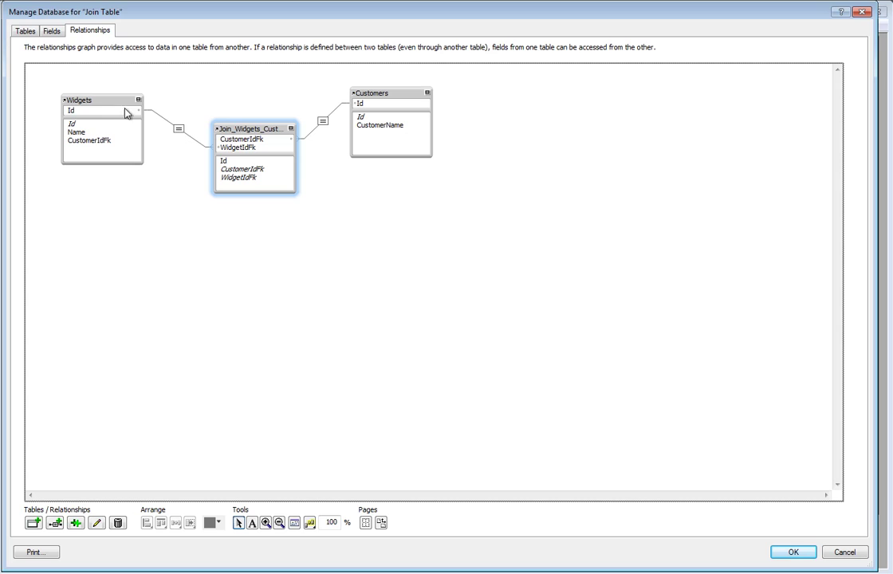
left_click_drag(240, 133, 235, 133)
left_click_drag(101, 114, 105, 116)
Edit the Widgets relationship to allow creating Join_Widgets_Customers records and to delete them when the related record is deleted
left_click(178, 132)
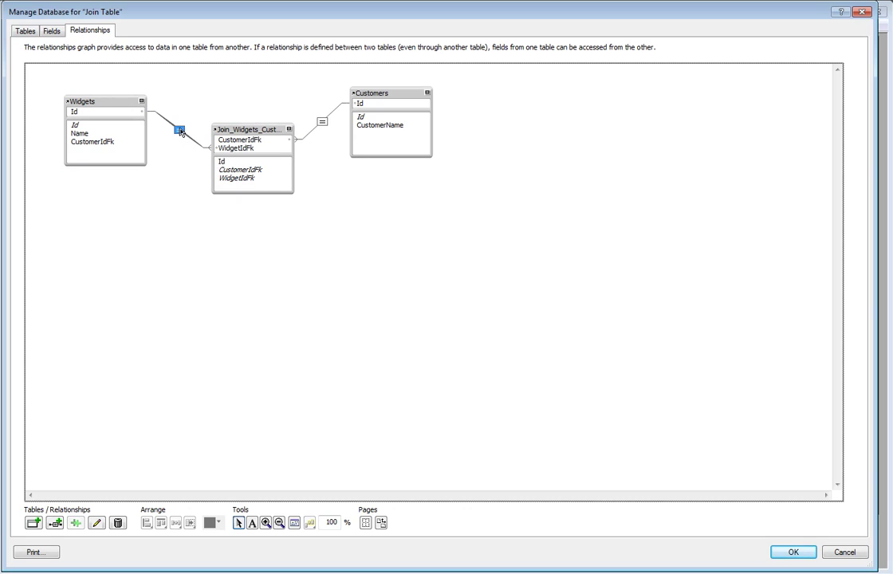
double_click(158, 113)
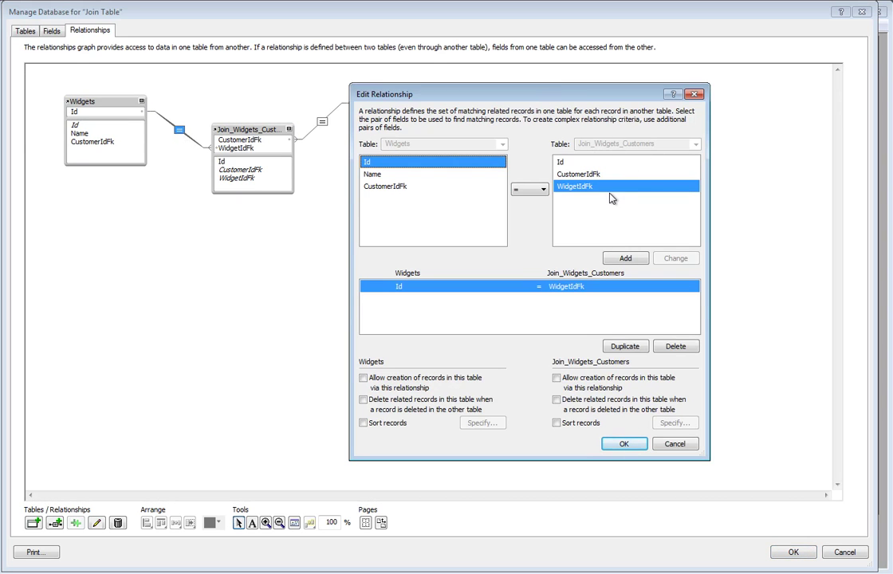
left_click(557, 379)
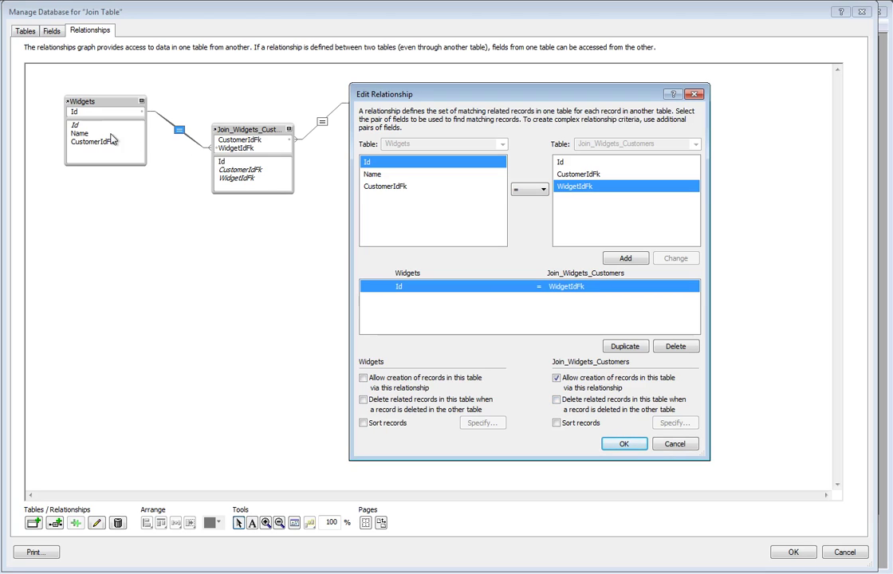
left_click(557, 400)
left_click(631, 447)
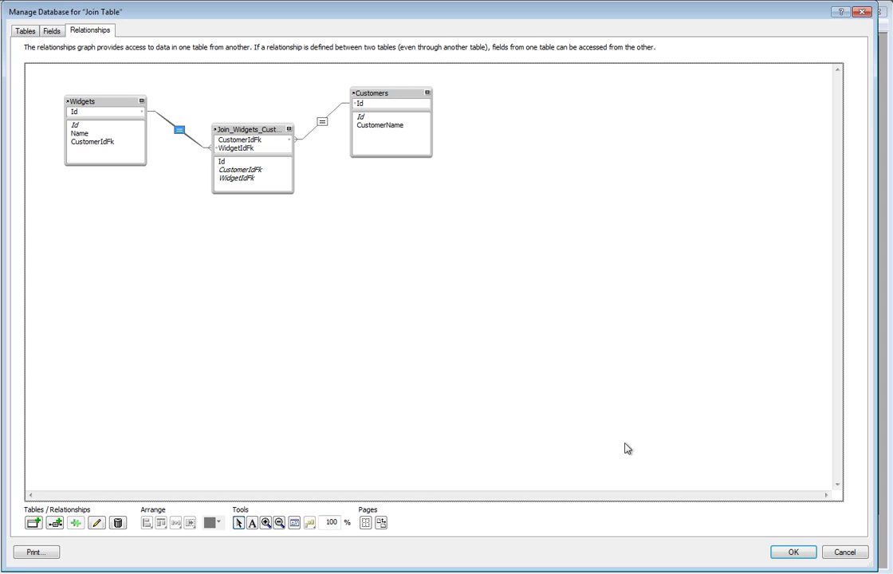
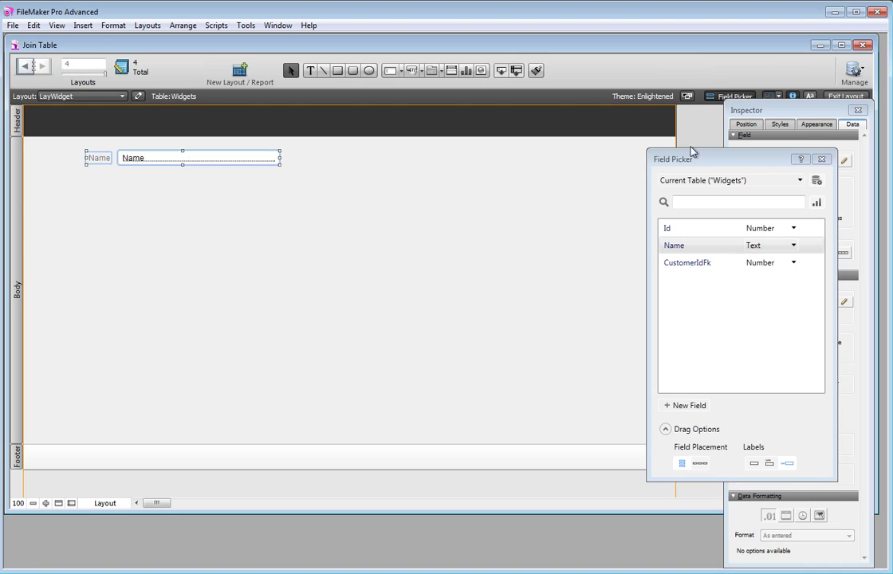
Leave layout editing and flip through the widget records on the LayWidget layout
left_click(853, 96)
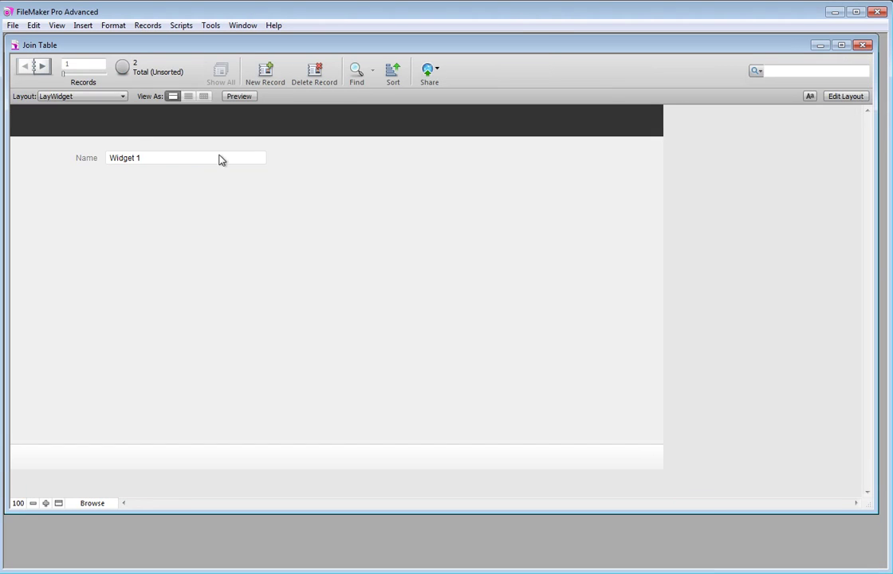
left_click(42, 65)
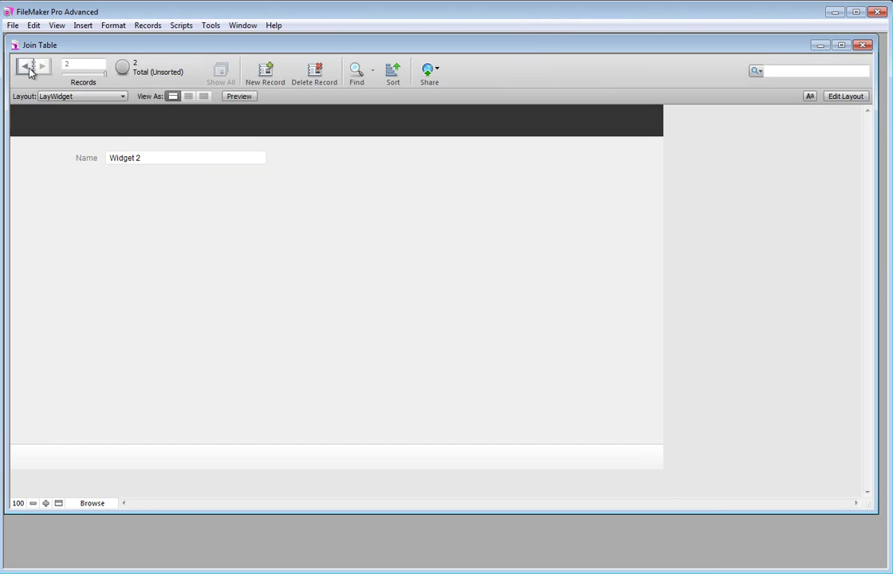
left_click(27, 65)
left_click(40, 67)
left_click(27, 65)
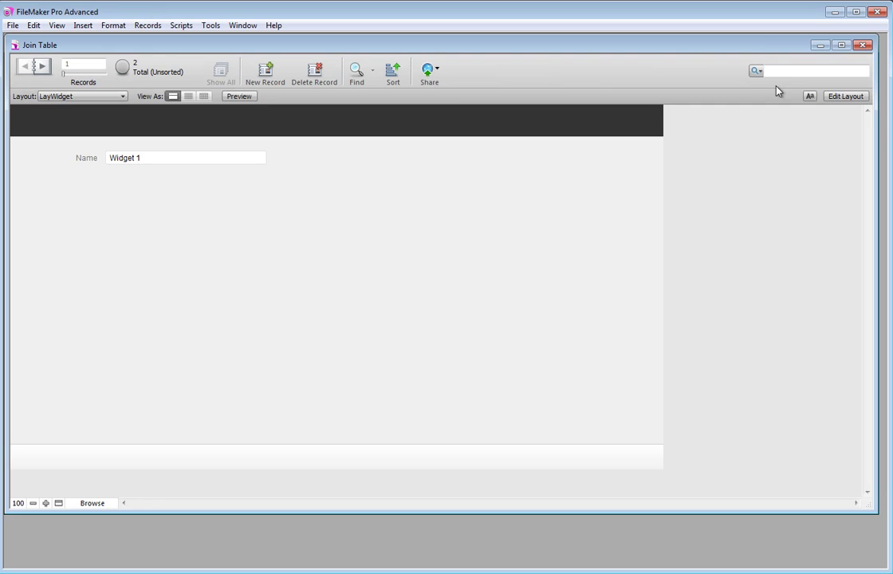
Draw a portal below the Name field on LayWidget showing Join_Widgets_Customers records, with deletion allowed and a vertical scroll bar
left_click(866, 96)
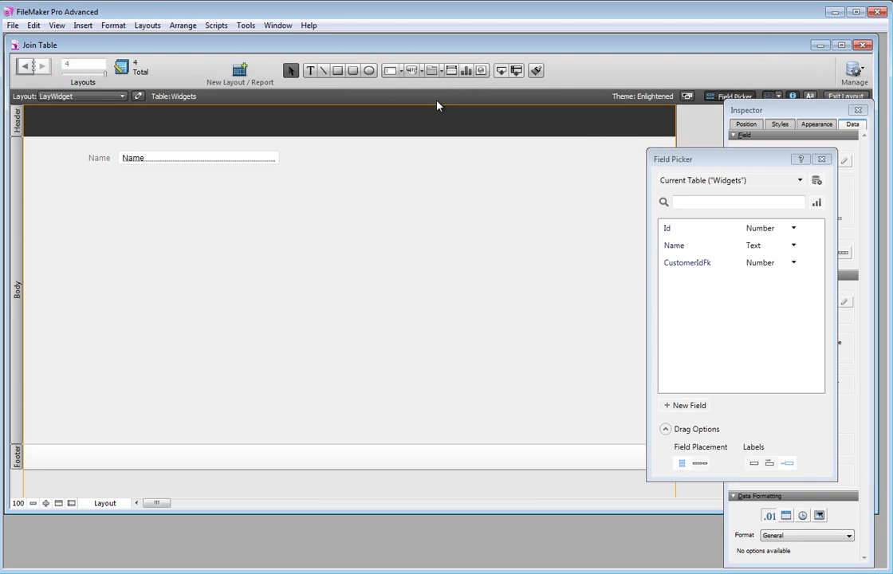
left_click(452, 73)
left_click_drag(152, 197, 279, 374)
left_click(434, 268)
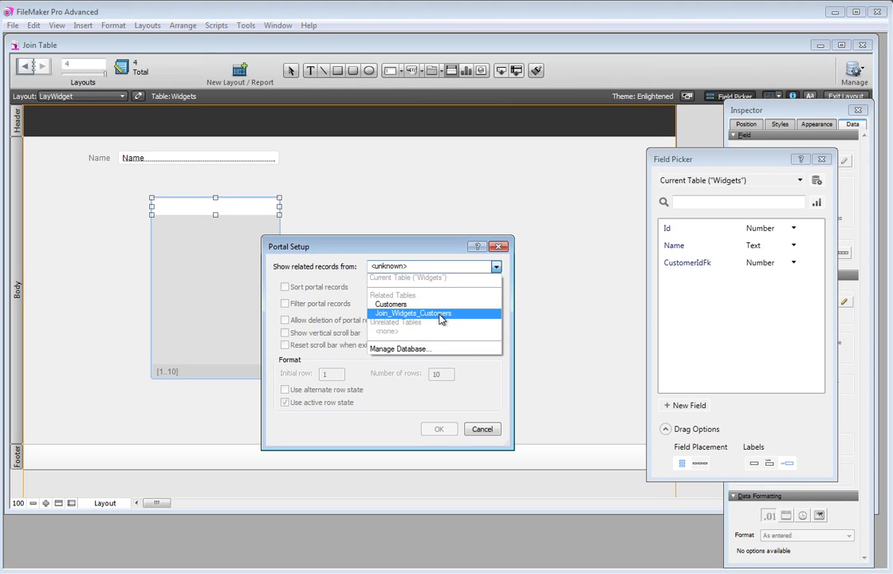
left_click(440, 316)
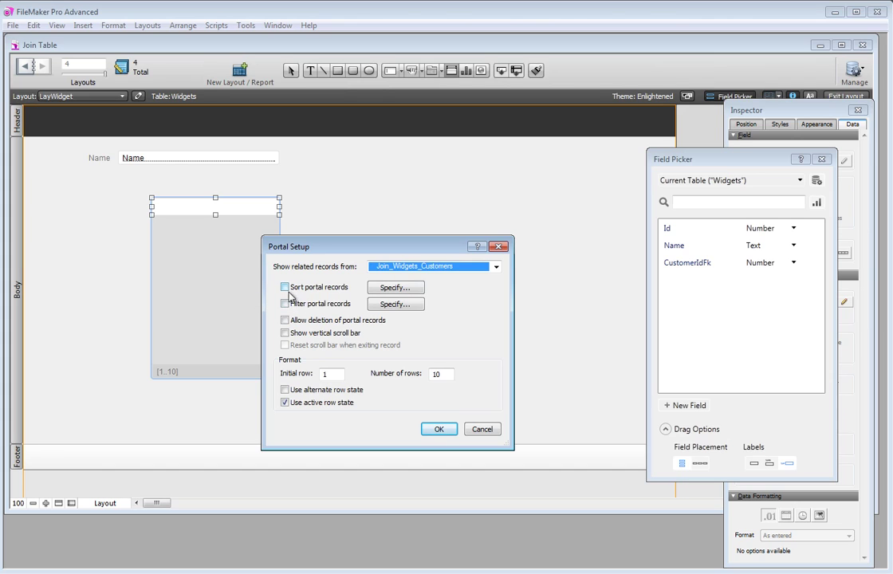
left_click(286, 319)
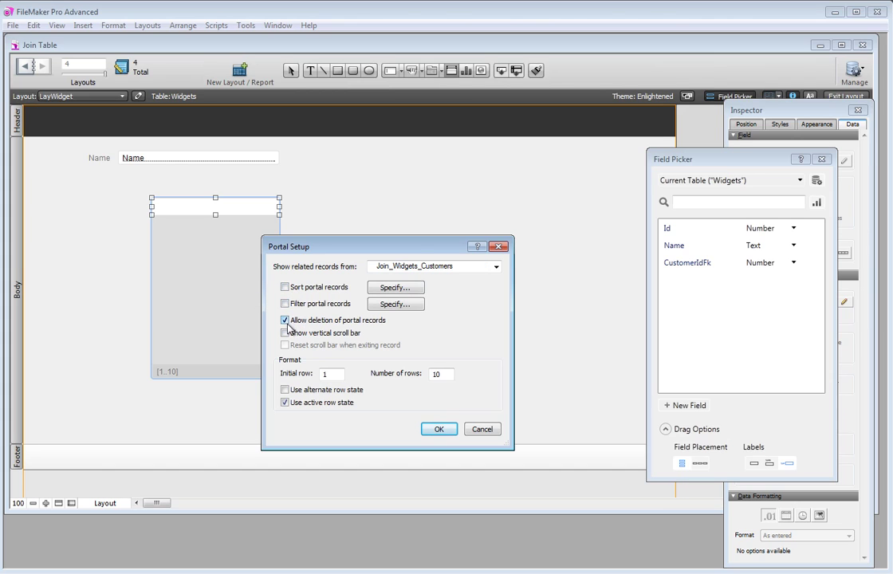
left_click(286, 333)
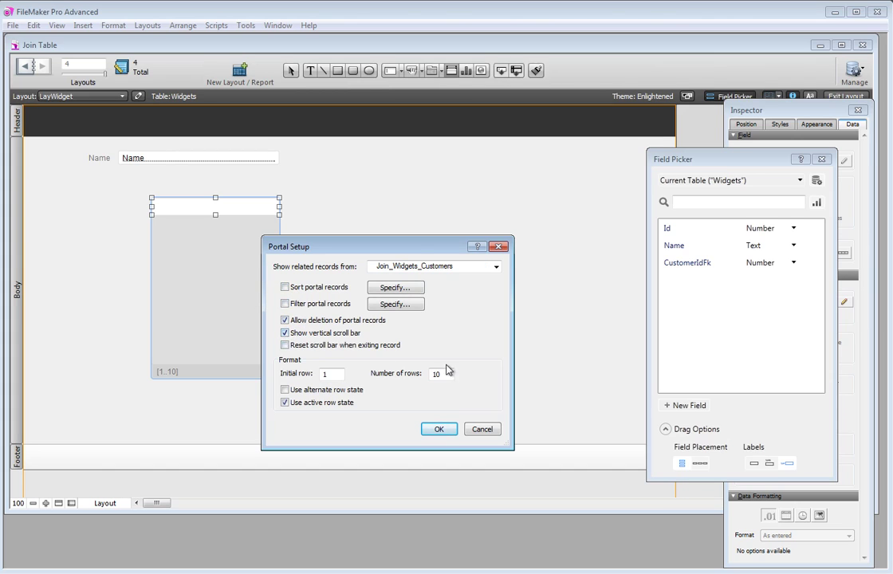
left_click(441, 429)
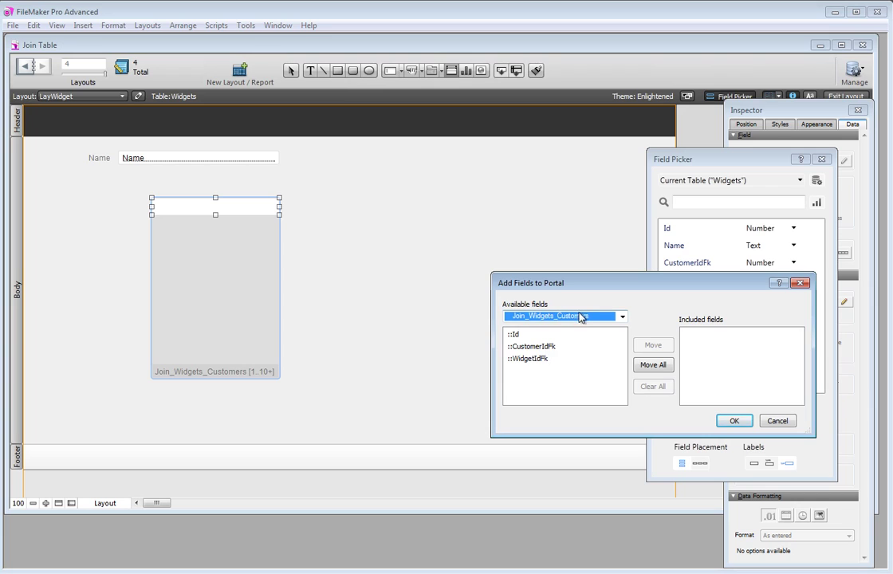
Include the join table's CustomerIdFk field in the portal and widen the portal slightly
double_click(528, 348)
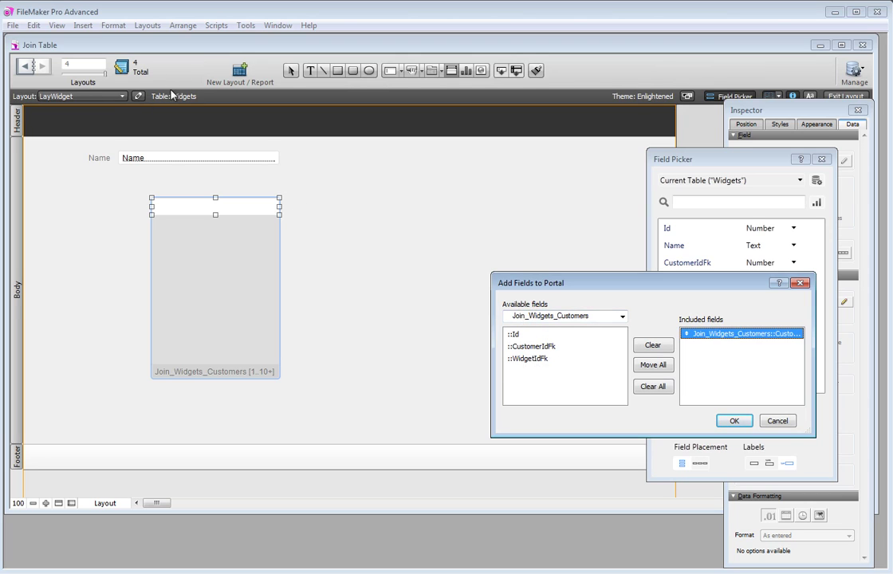
left_click(734, 424)
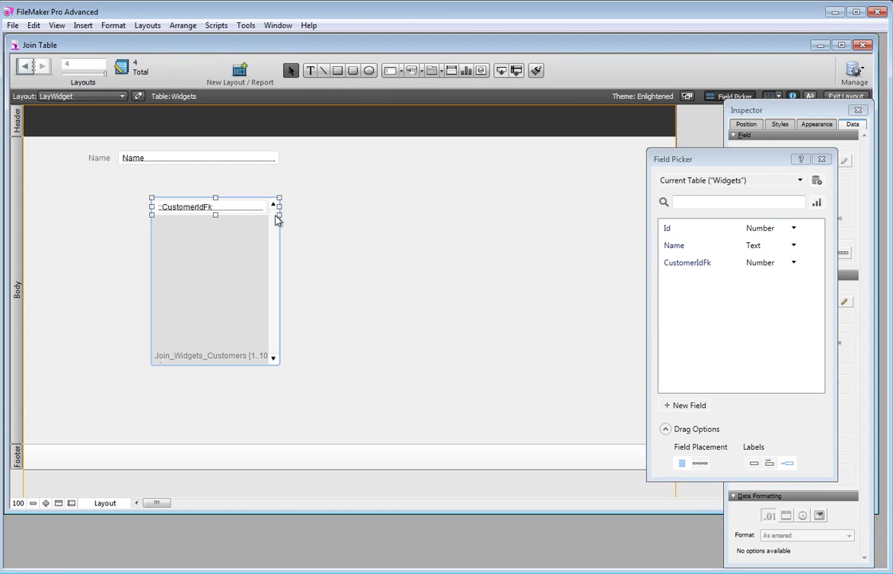
left_click_drag(279, 206, 297, 207)
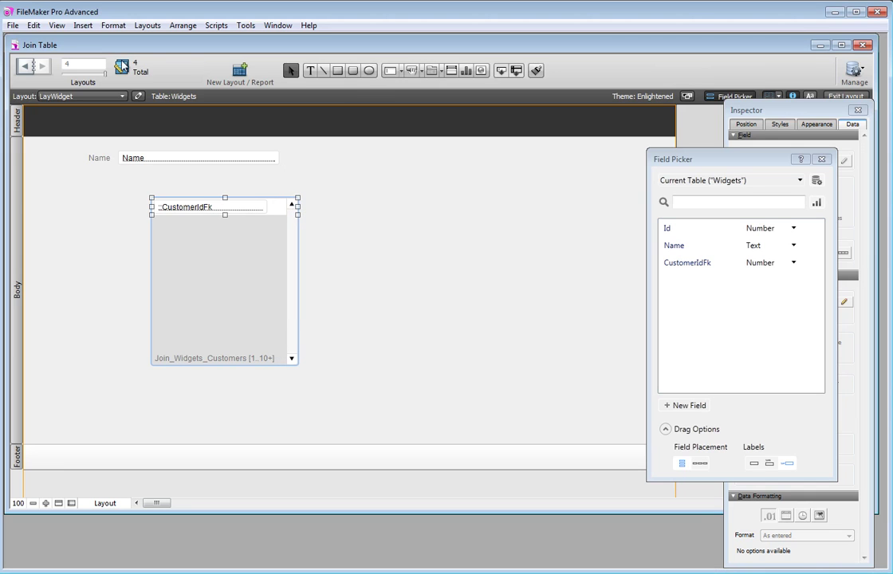
Try placing the Uncheck - Red Cross 24.png picture from the Dropbox Images folder in the portal row, and delete it
left_click(82, 25)
left_click(112, 193)
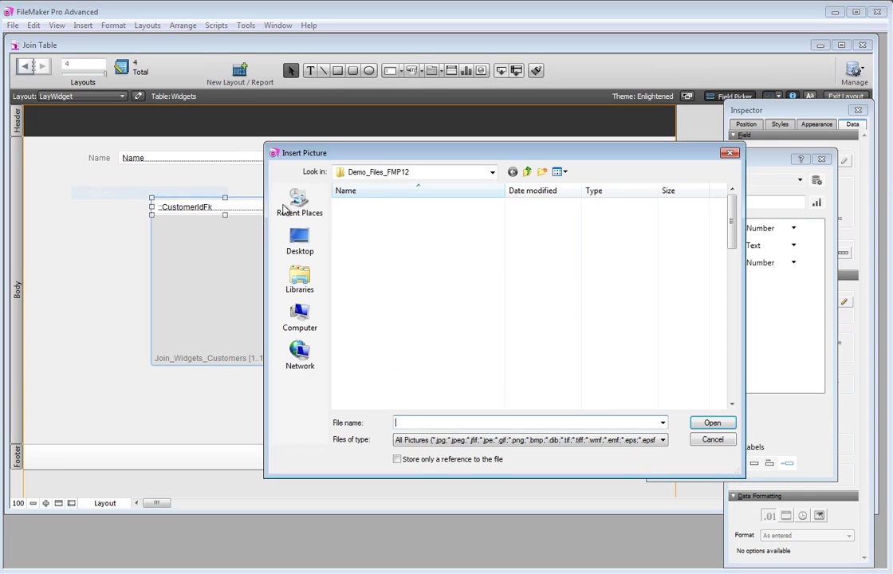
left_click(372, 174)
left_click(375, 241)
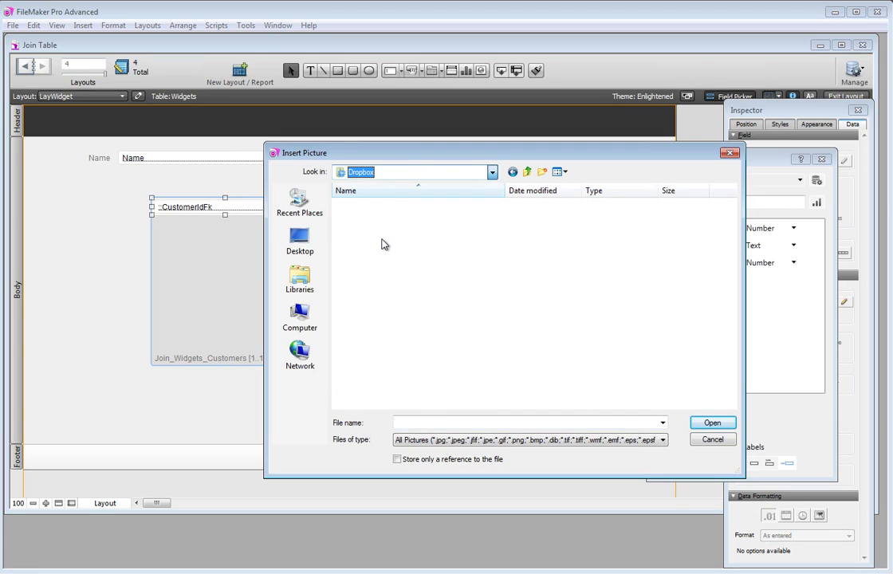
double_click(363, 327)
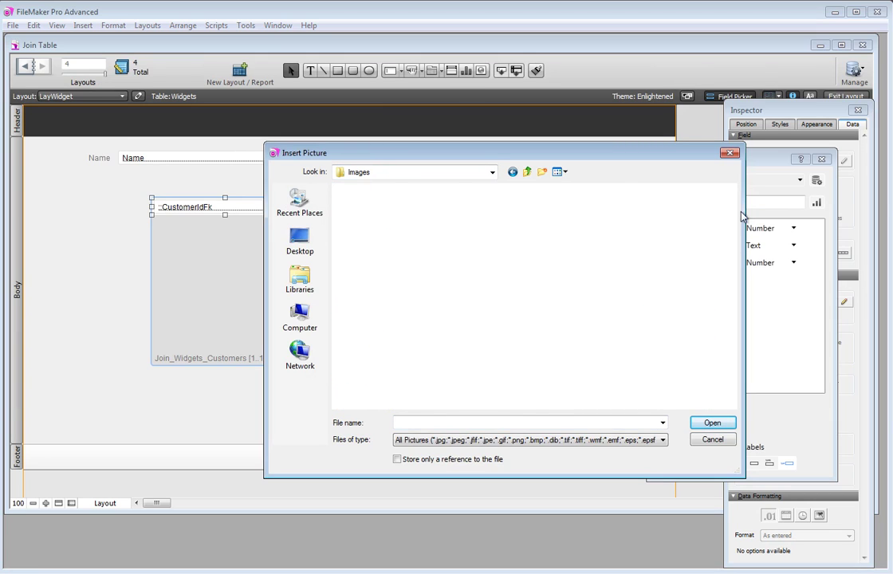
scroll(732, 395, "down", 6)
scroll(732, 395, "down", 5)
double_click(494, 263)
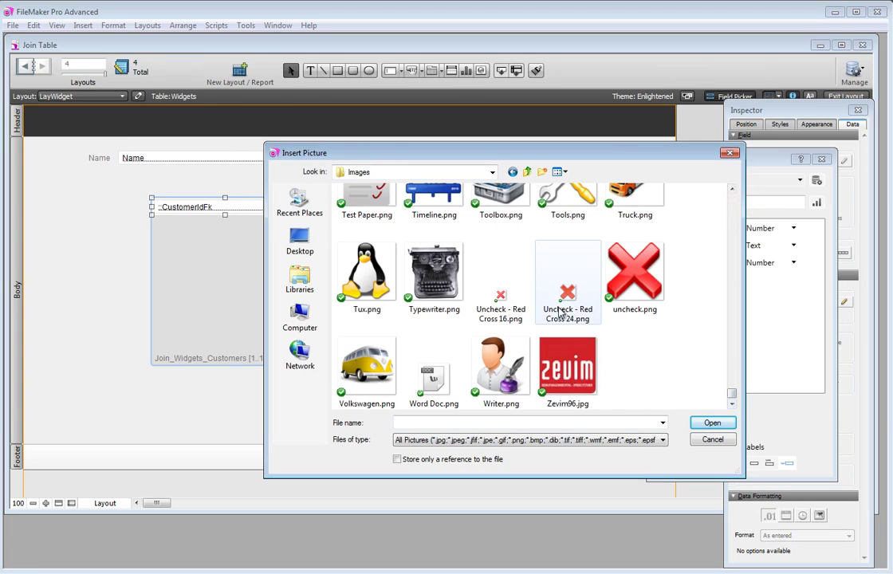
left_click_drag(152, 198, 259, 209)
key("Delete")
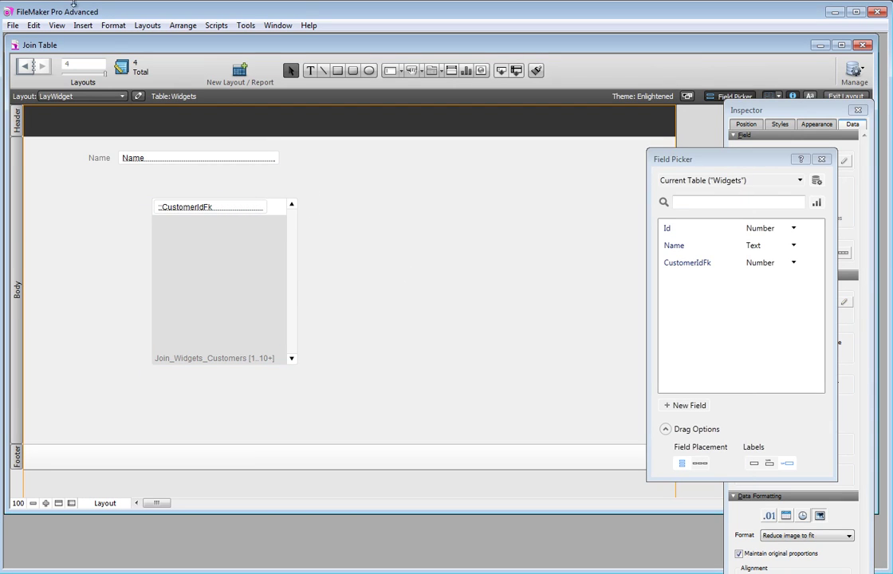
Insert the picture Uncheck - Red Cross 16.png from the Images folder onto the layout
left_click(83, 24)
left_click(124, 194)
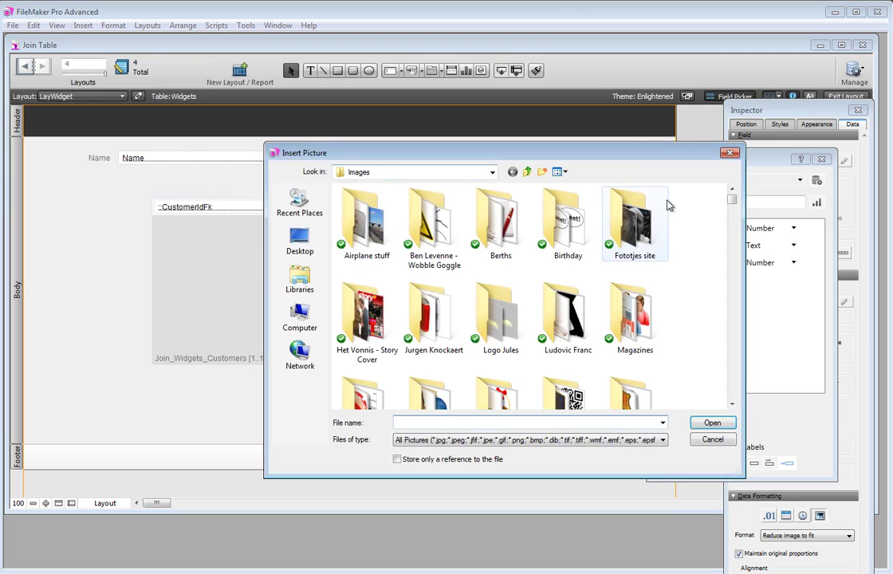
left_click_drag(732, 196, 744, 410)
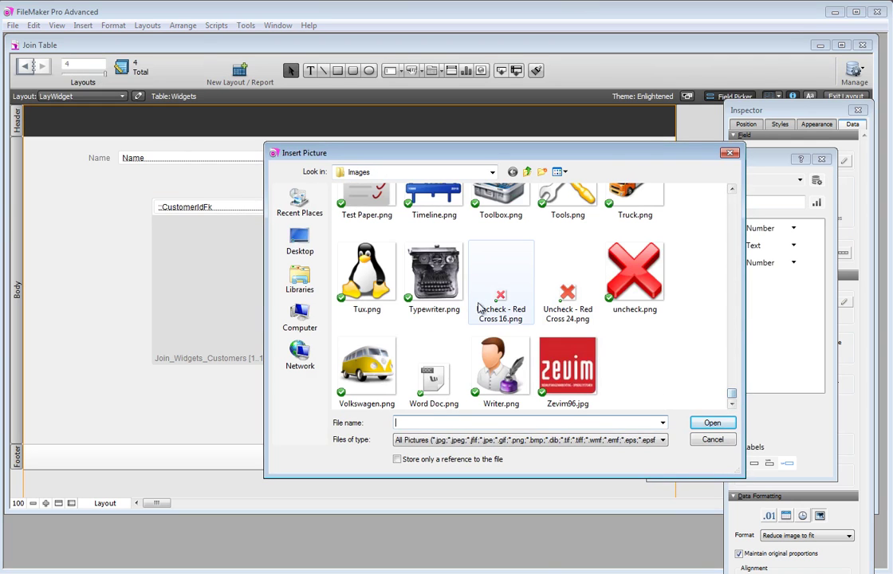
double_click(500, 297)
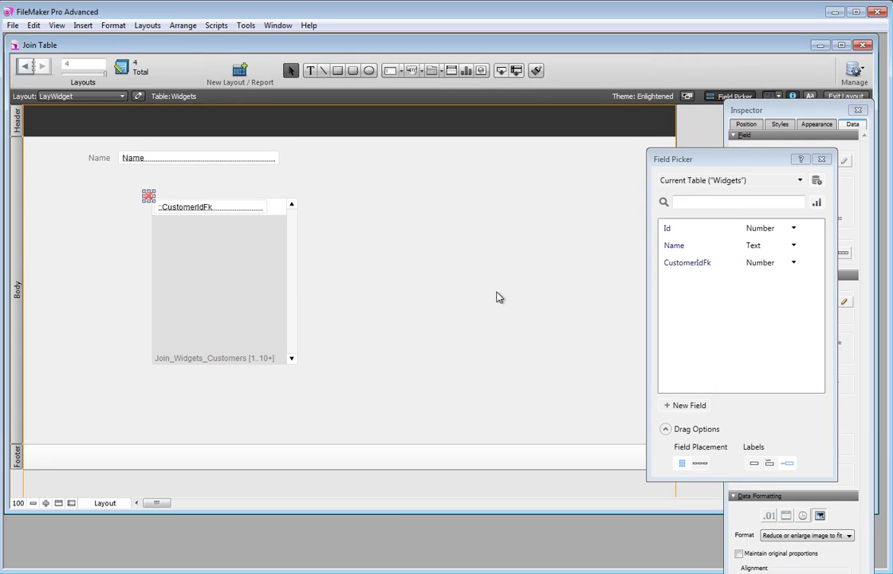
Place the red cross picture beside CustomerIdFk in the portal row and make it a button that performs Delete Portal Row
left_click_drag(148, 200, 275, 208)
right_click(275, 209)
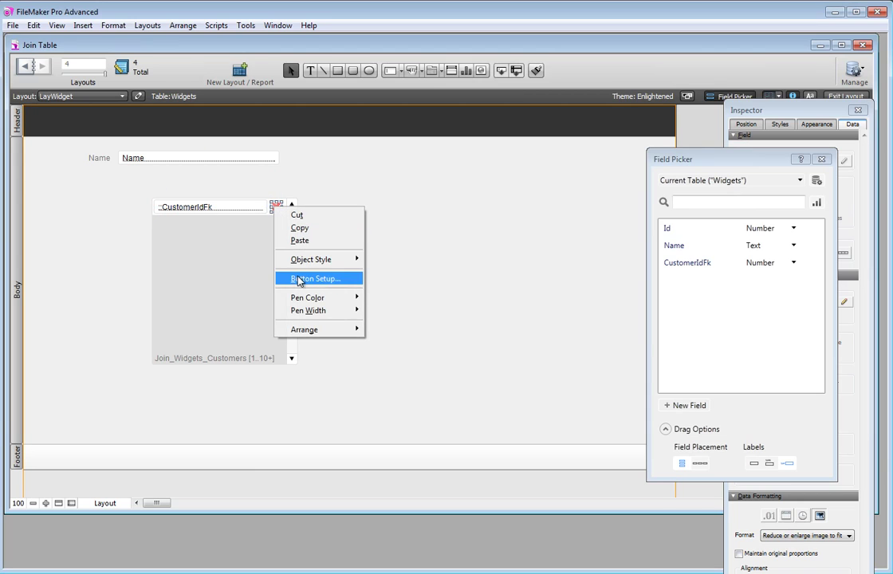
left_click(302, 279)
left_click_drag(613, 180, 631, 287)
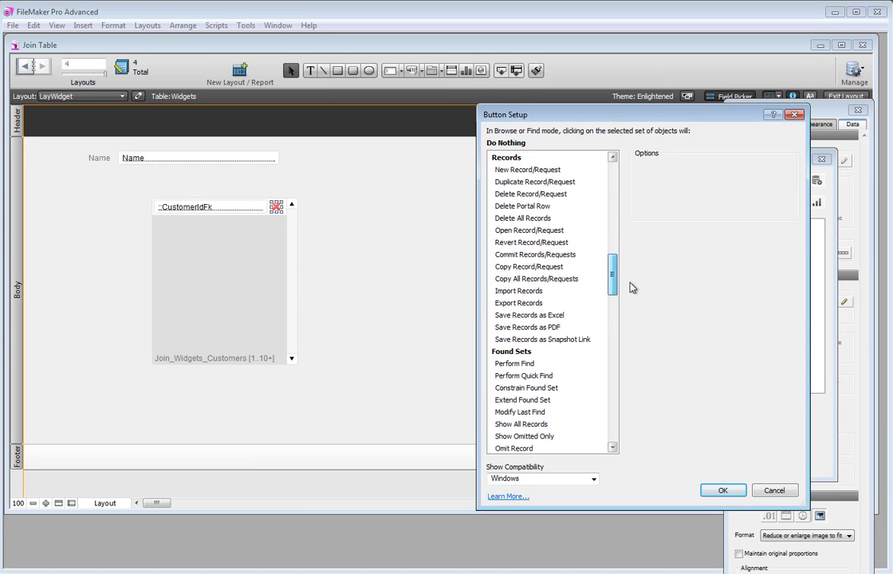
left_click(522, 205)
left_click(722, 491)
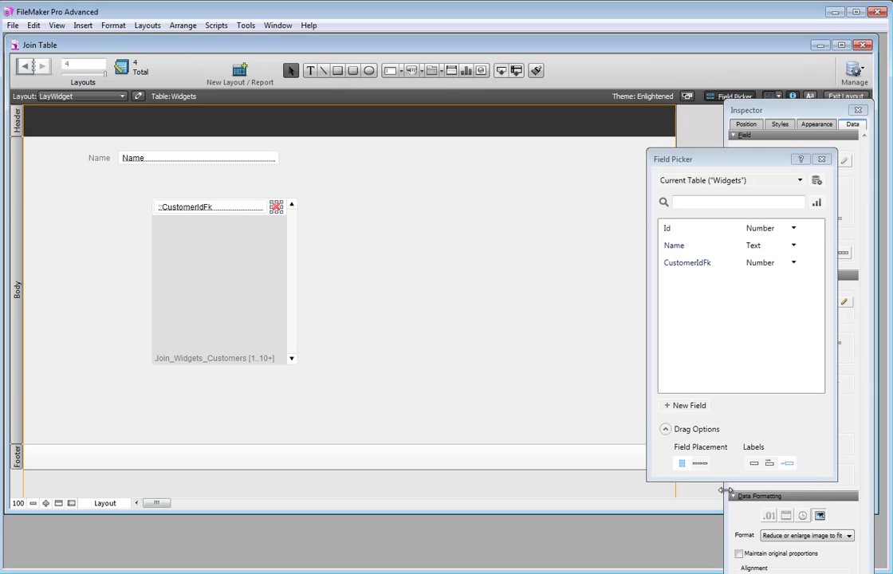
Close the Field Picker, leave layout editing and add customer ID 1 to Widget 1's portal
left_click(822, 161)
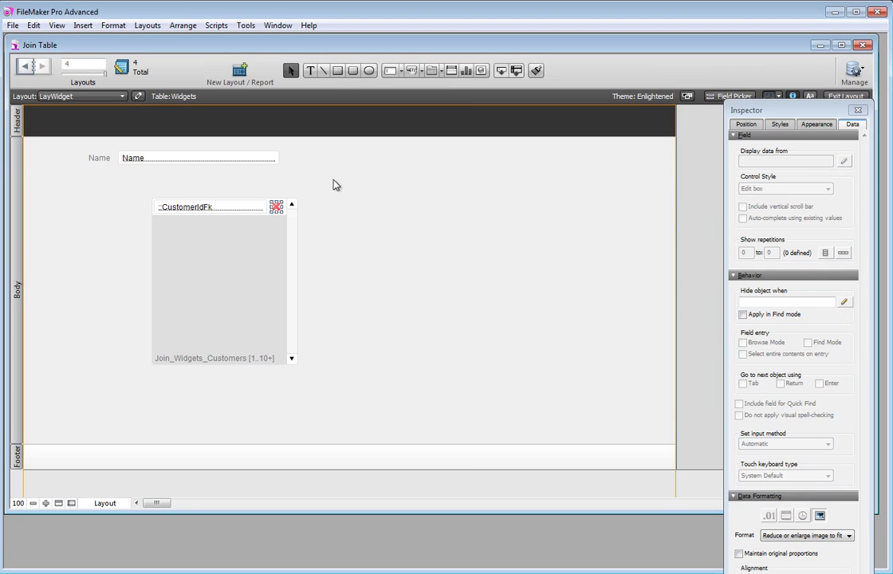
left_click(843, 97)
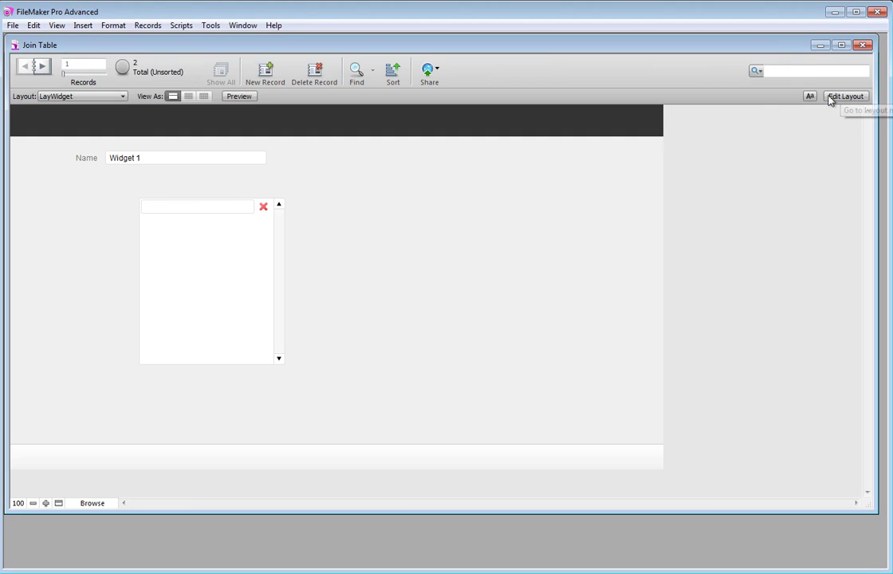
left_click(158, 207)
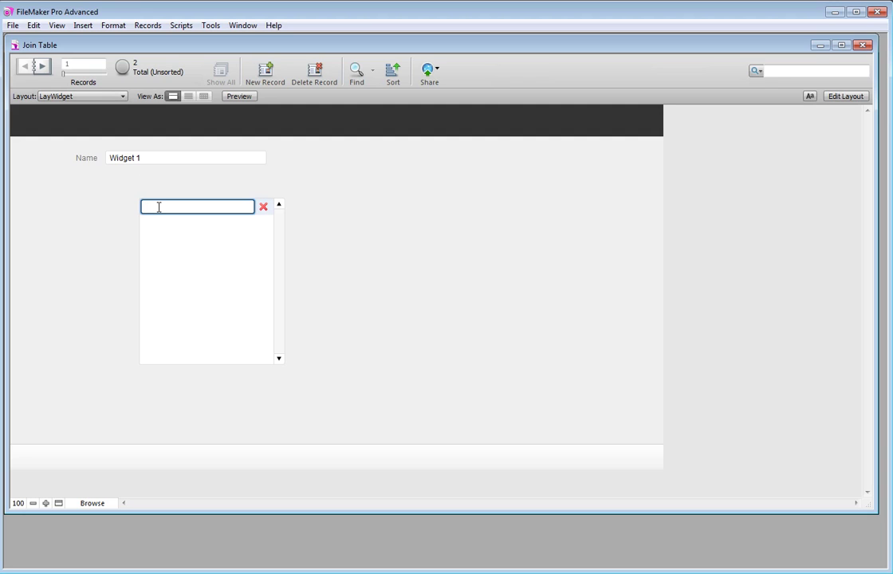
key("Return")
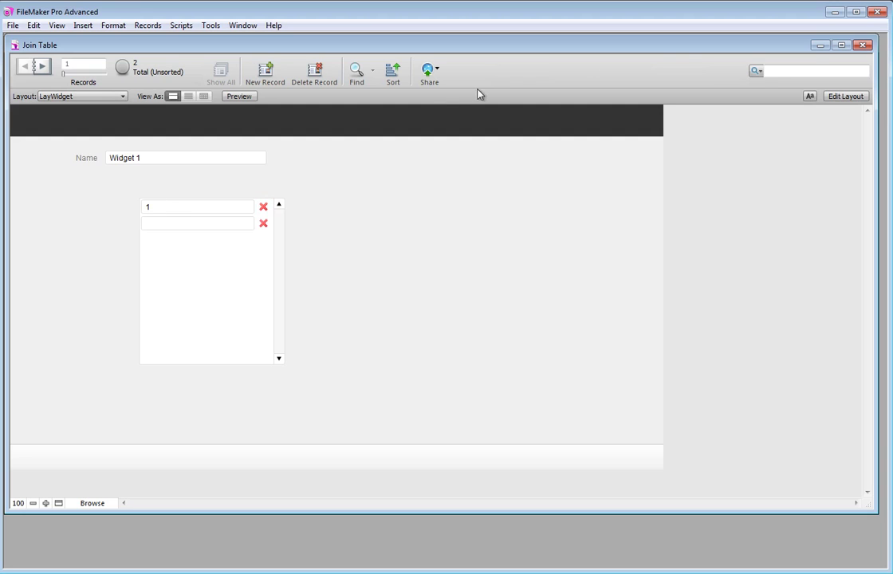
On LayWidget, shorten the portal's CustomerIdFk field, widen the portal and shift the red cross to its far end
left_click(847, 96)
left_click(206, 212)
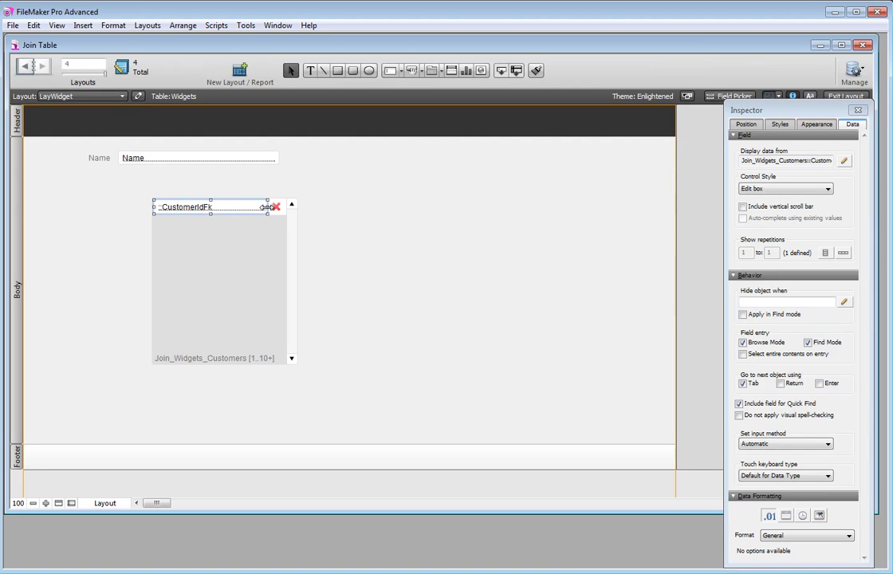
left_click_drag(268, 207, 181, 210)
left_click(299, 214)
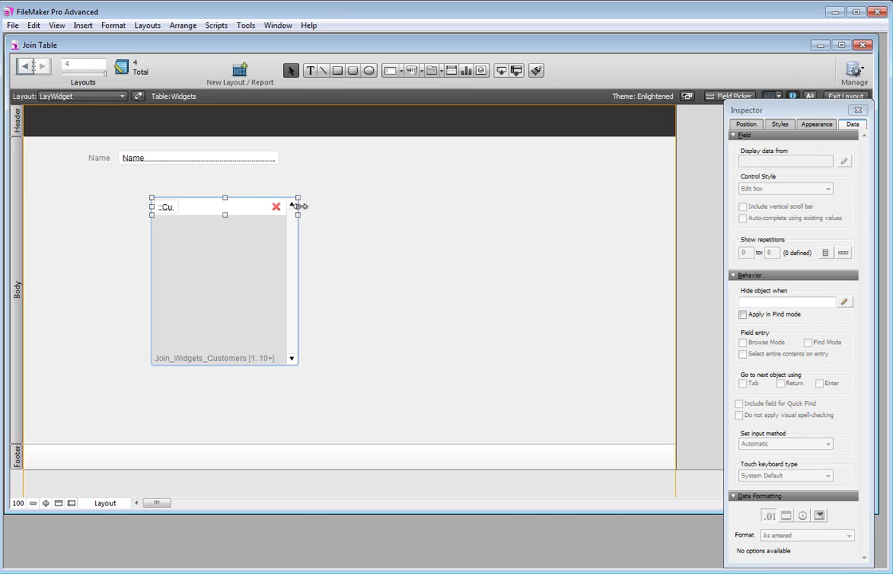
left_click_drag(297, 201, 331, 203)
left_click_drag(277, 206, 311, 210)
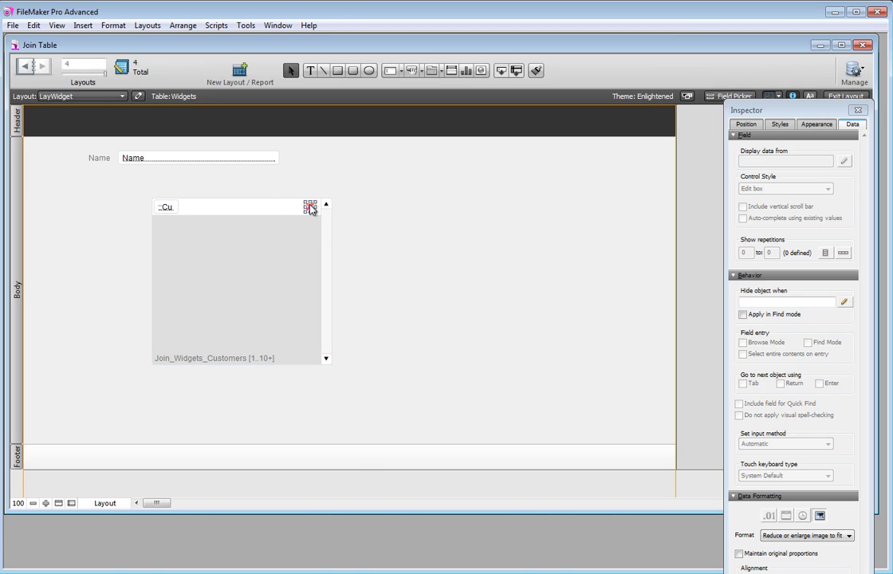
Add the CustomerName field from Customers to the portal row without a label, and widen it
left_click_drag(504, 73, 192, 206)
left_click(630, 132)
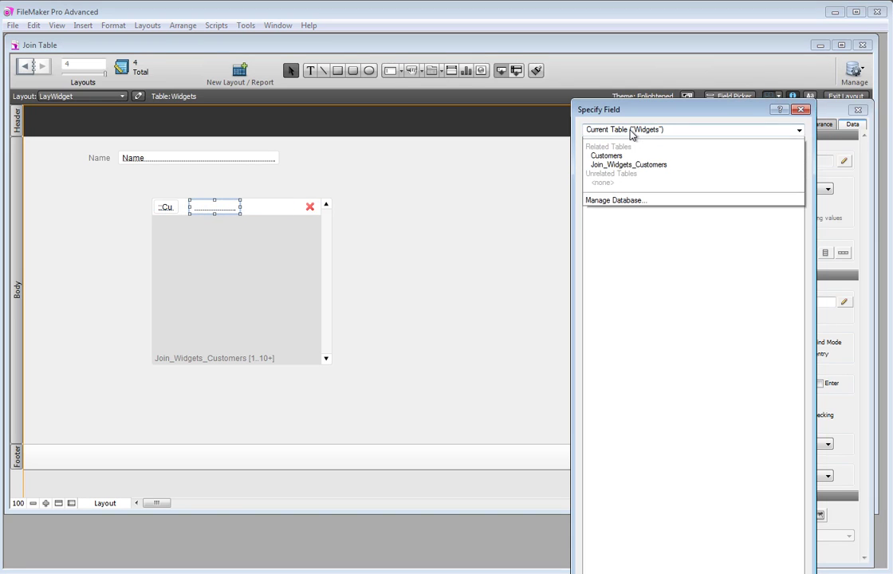
left_click(618, 168)
left_click(618, 159)
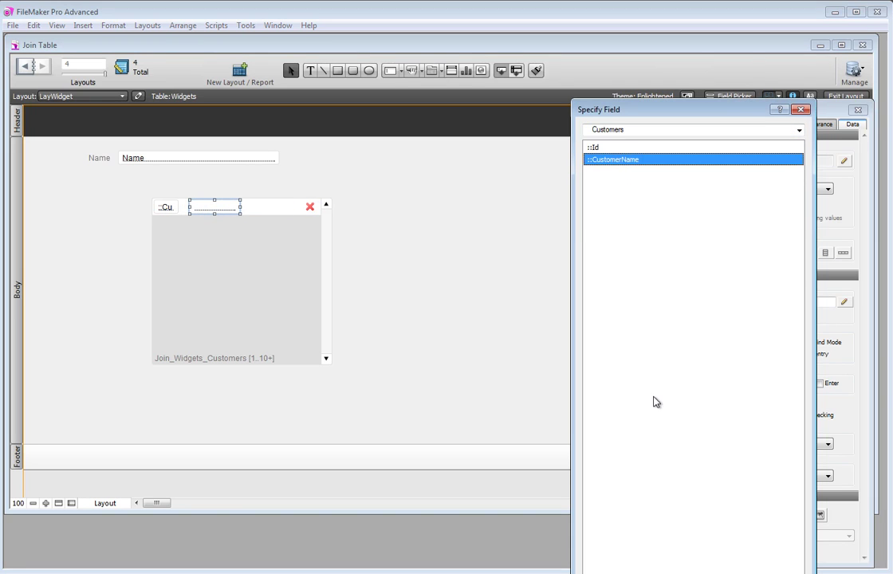
left_click_drag(717, 572, 718, 520)
left_click(587, 486)
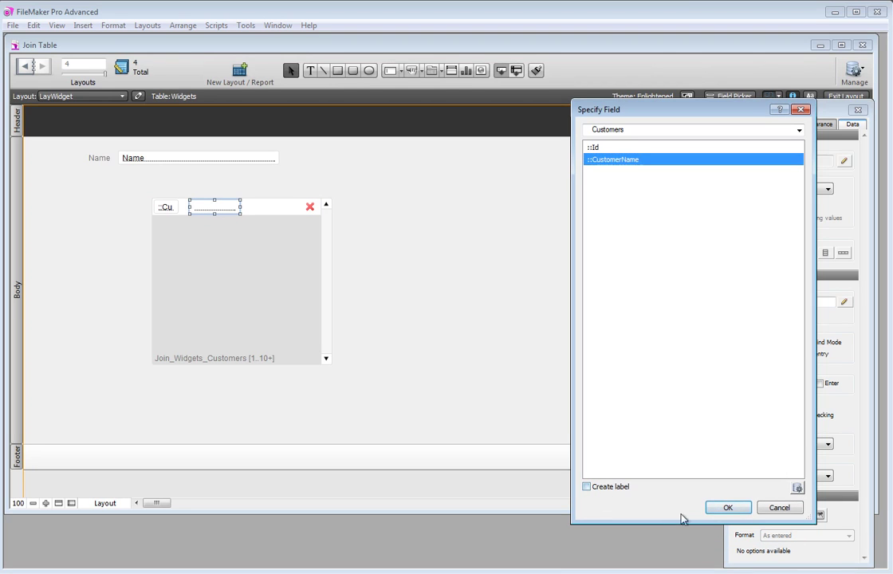
left_click(727, 508)
left_click_drag(240, 207, 273, 207)
Add the text headings "Id" and "Customer Name" above the matching portal fields and return to Browse mode
left_click(311, 71)
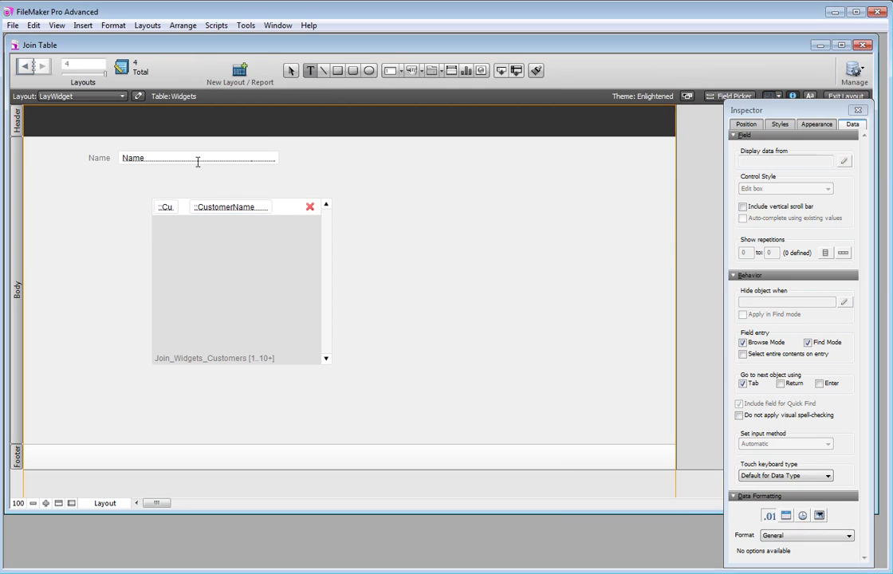
left_click(159, 188)
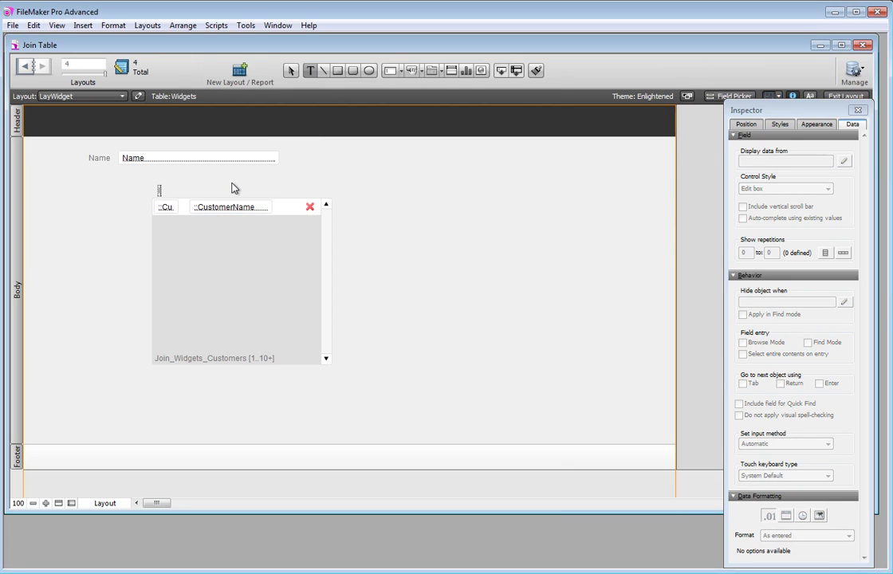
key("Escape")
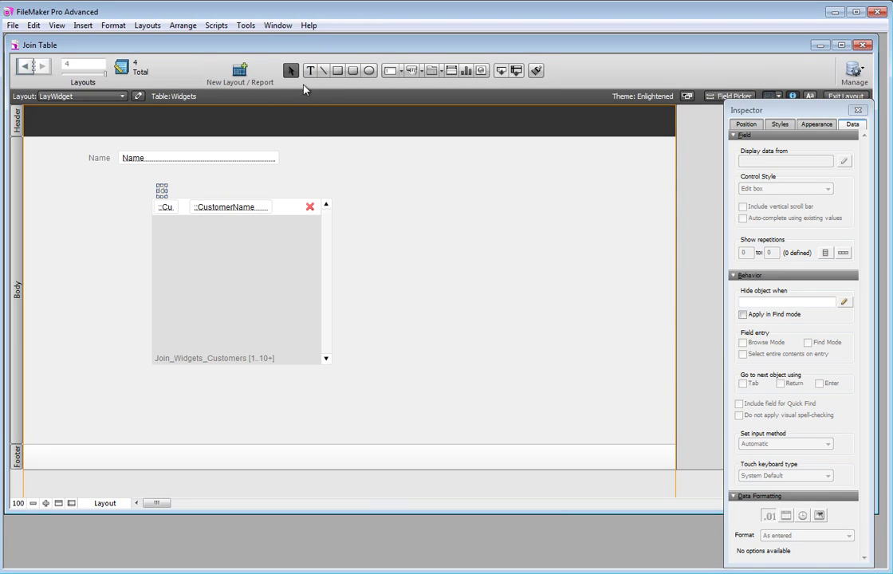
left_click_drag(162, 194, 194, 191)
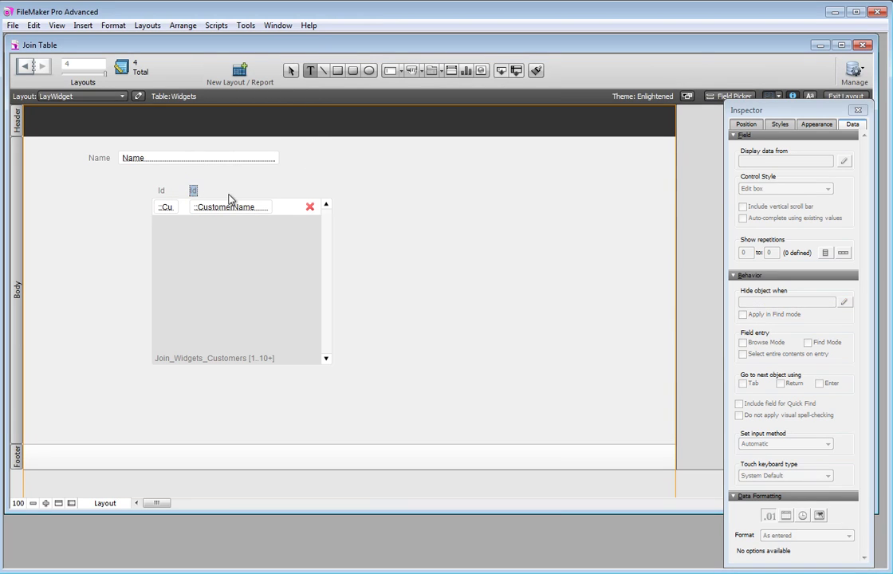
type("omer Name")
key("ctrl+b")
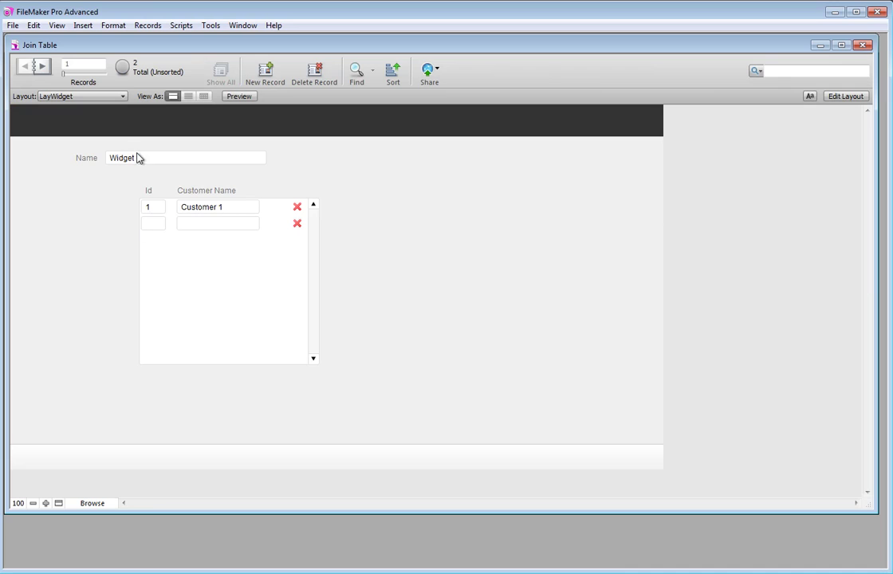
Link customer ID 2 to Widget 1 in the next empty portal row and commit the record
type("1")
left_click(154, 226)
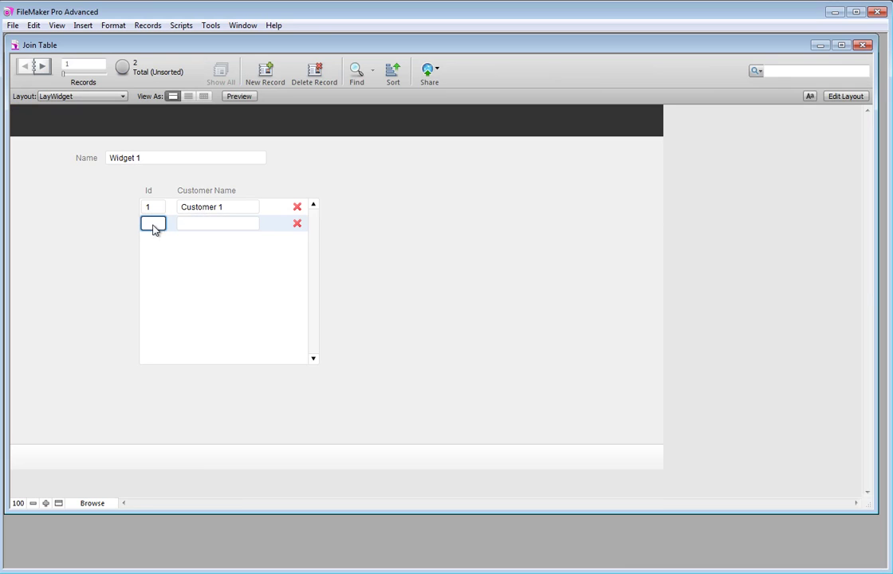
type("2")
key("Tab")
type("Customer 2")
left_click(161, 248)
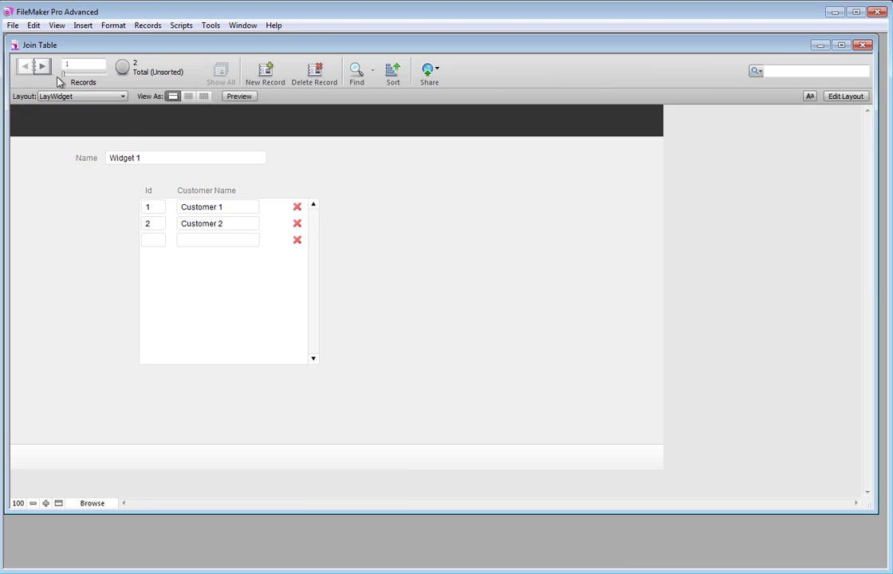
Go to the Widget 2 record and add customer IDs 1 and 2 in its portal rows
left_click(37, 64)
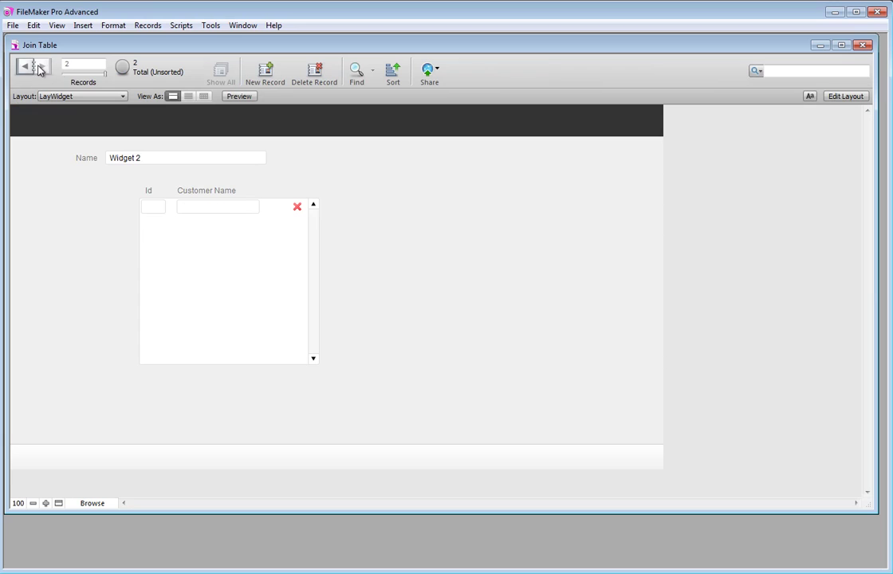
left_click(158, 209)
type("1")
left_click(164, 218)
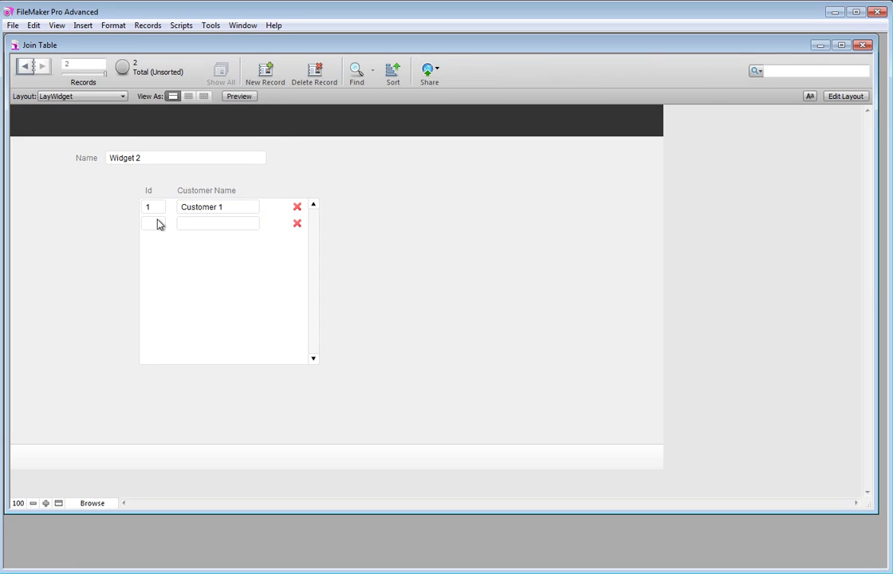
left_click(150, 221)
type("2")
key("Return")
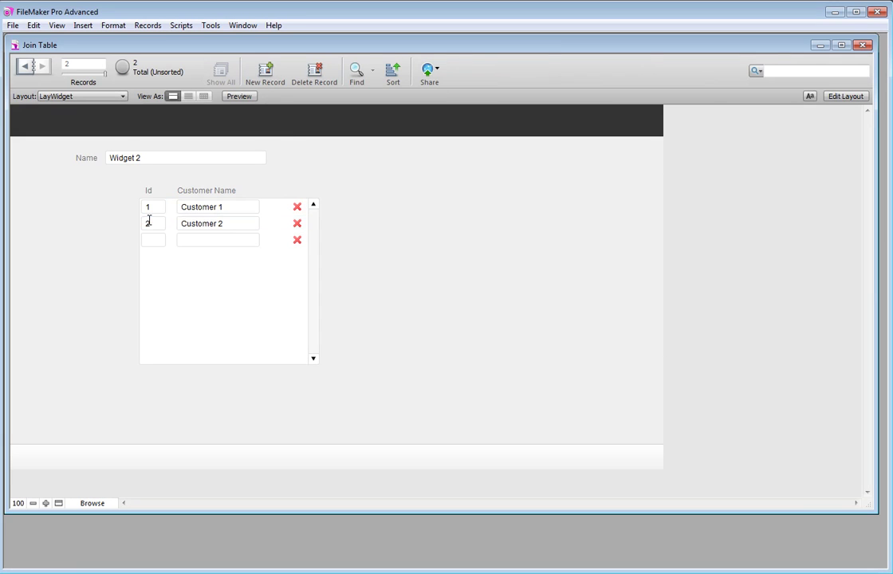
Switch to the Widgets layout and delete the CustomerIdFk field from the Widgets table
left_click(49, 96)
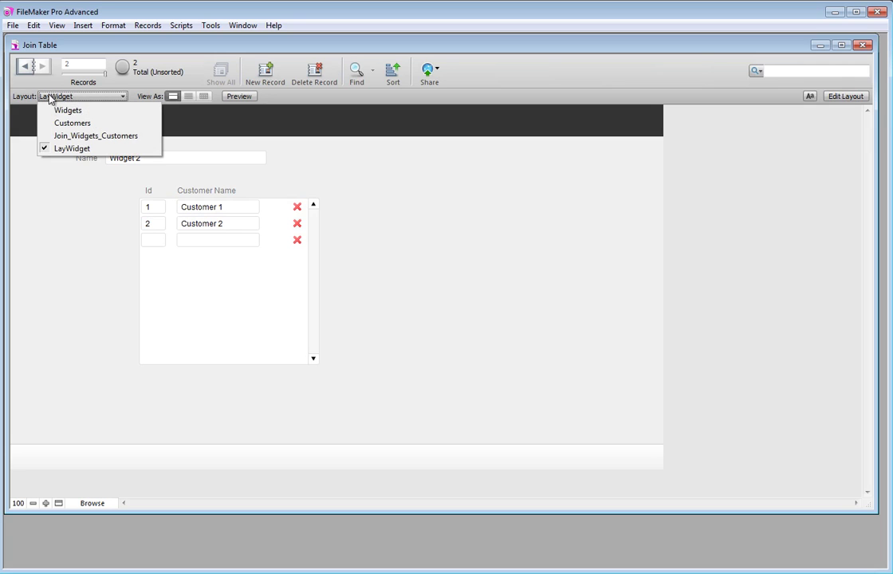
left_click(53, 109)
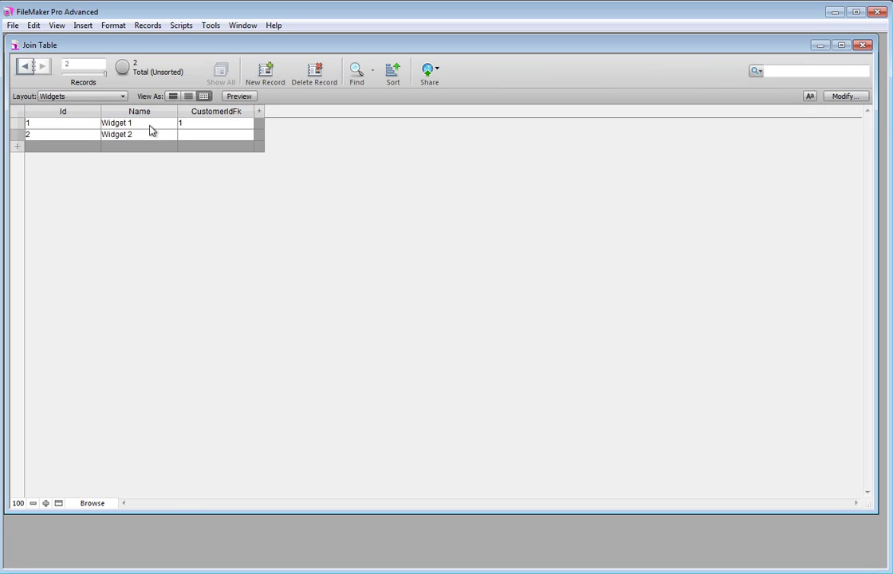
left_click(202, 123)
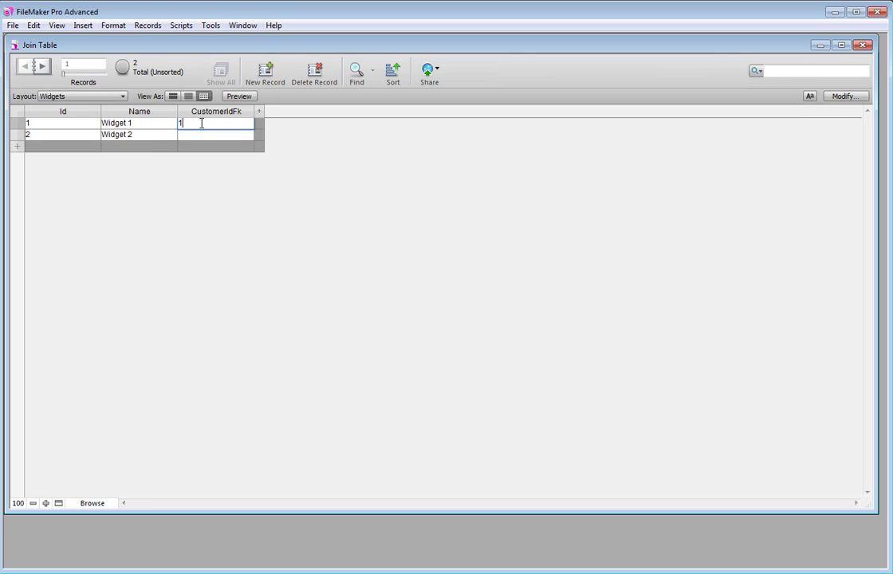
key("ctrl+shift+d")
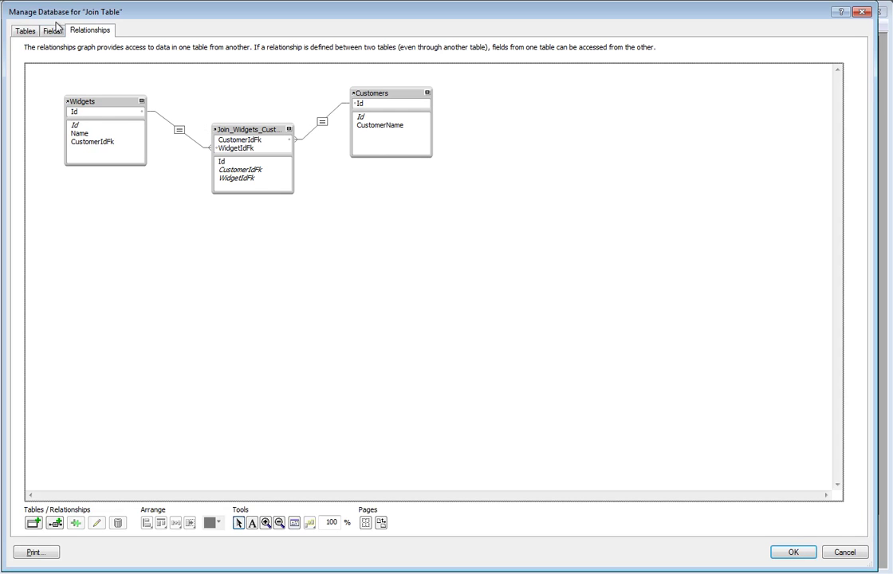
left_click(51, 31)
left_click(61, 109)
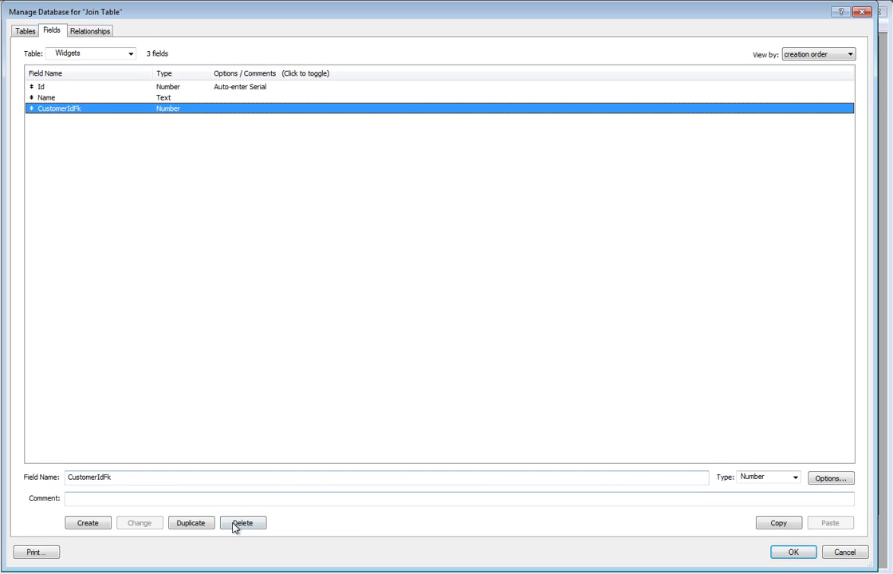
left_click(235, 524)
left_click(453, 312)
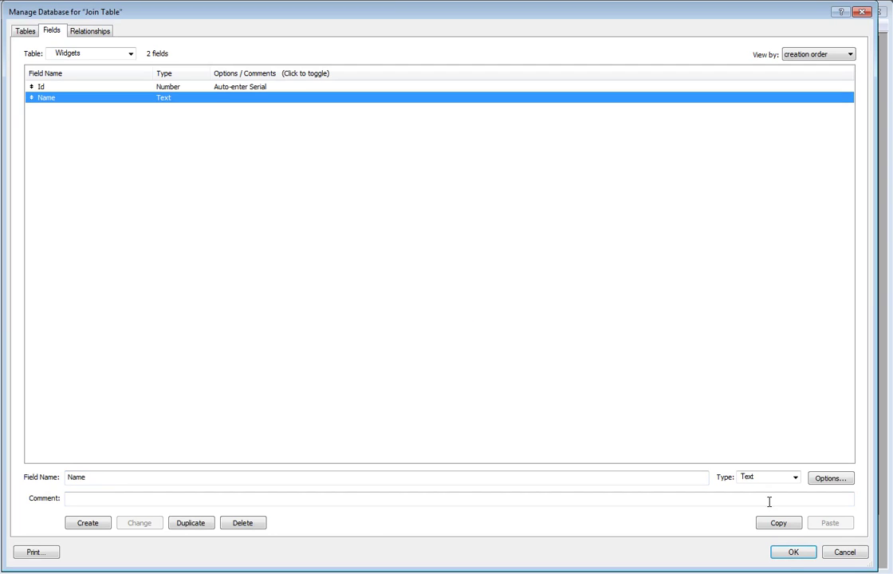
left_click(789, 555)
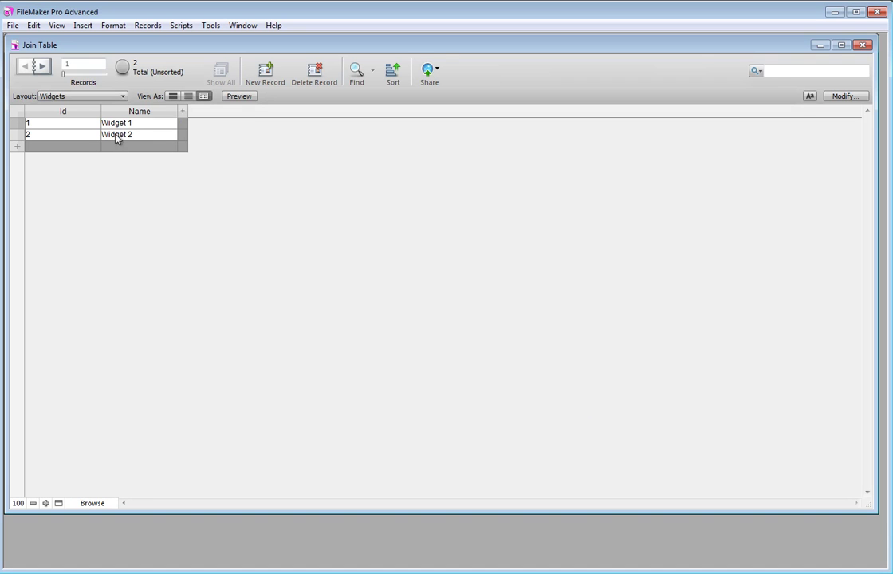
Examine the Customers records and the Join_Widgets_Customers records in table view
left_click(92, 96)
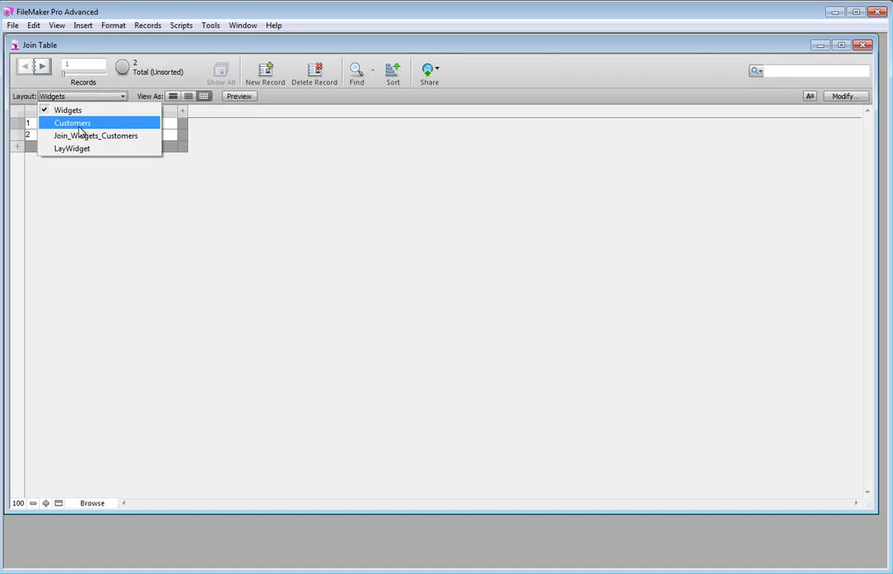
left_click(73, 123)
left_click(204, 96)
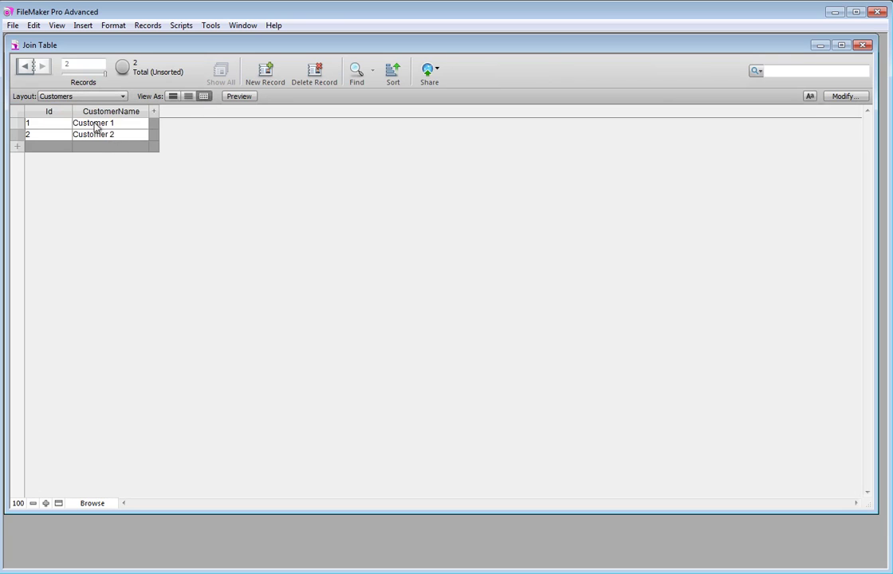
left_click(88, 97)
left_click(88, 134)
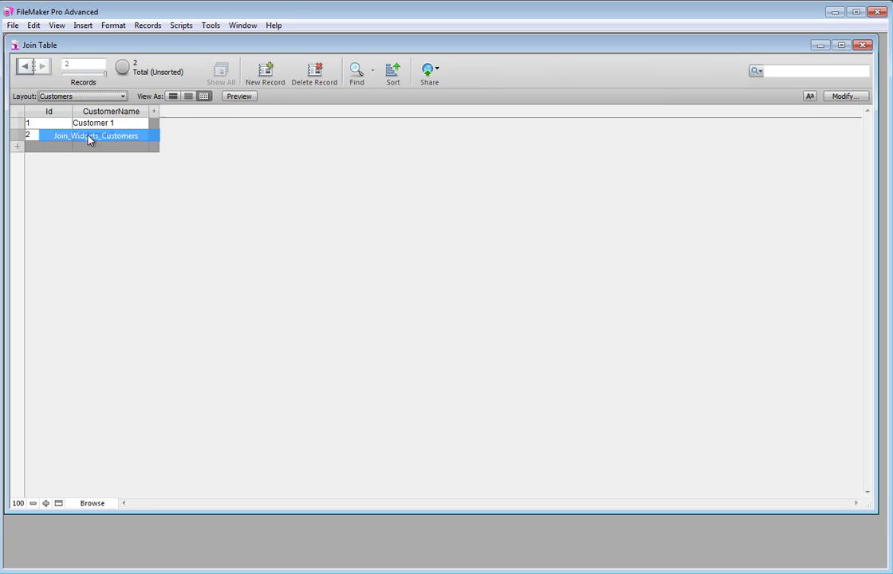
left_click(205, 97)
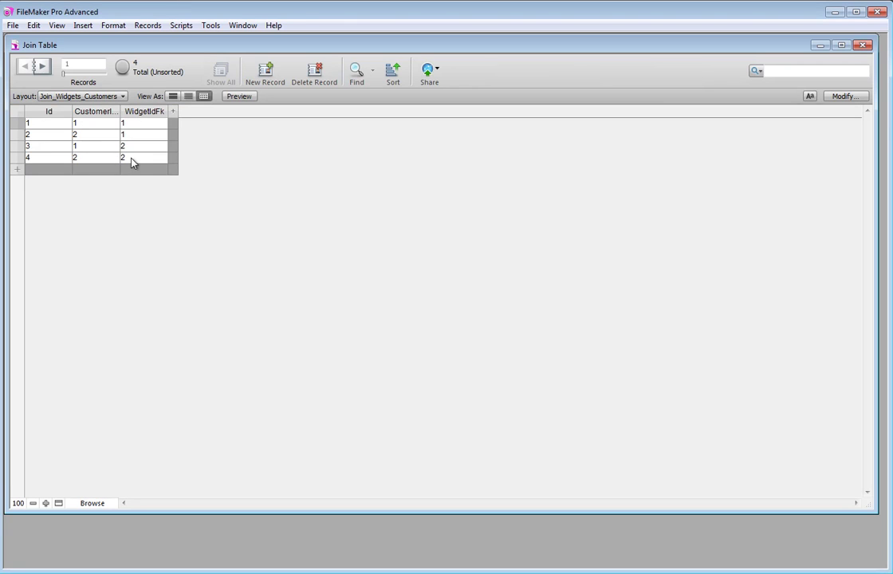
Switch to the LayWidget layout and delete the Customer 2 row from Widget 1's portal
left_click(87, 97)
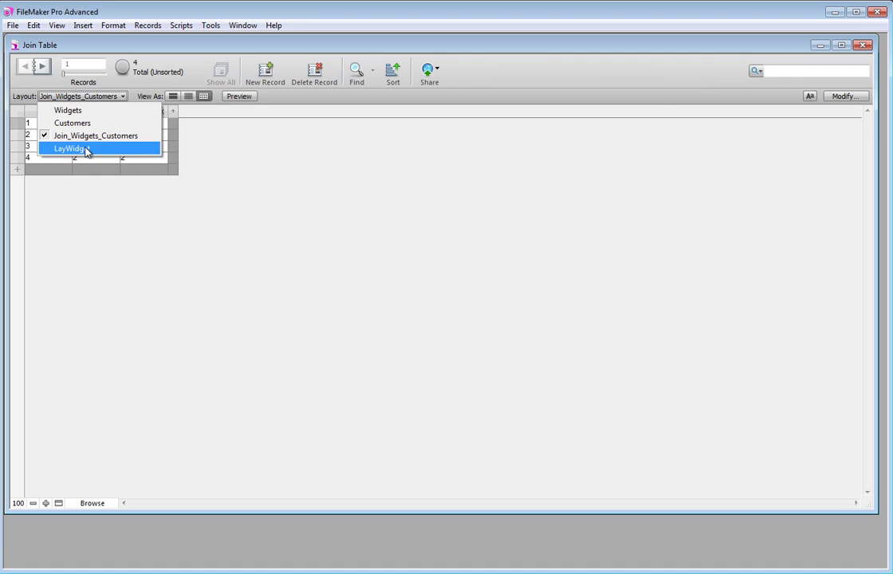
left_click(88, 150)
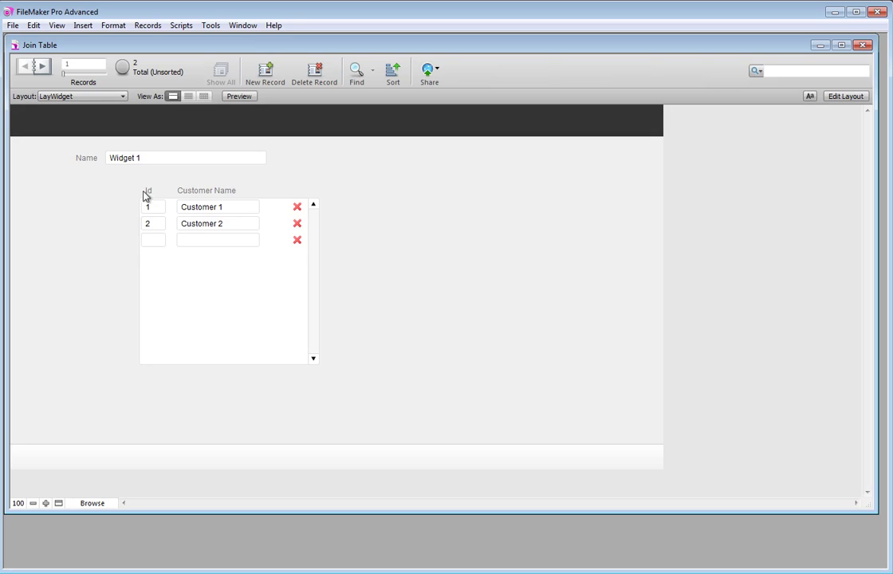
left_click(297, 225)
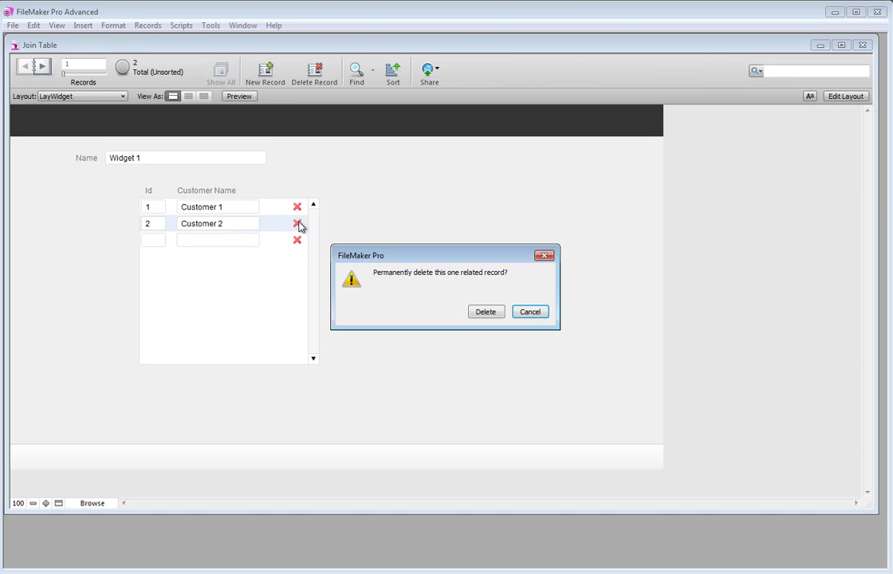
left_click(474, 314)
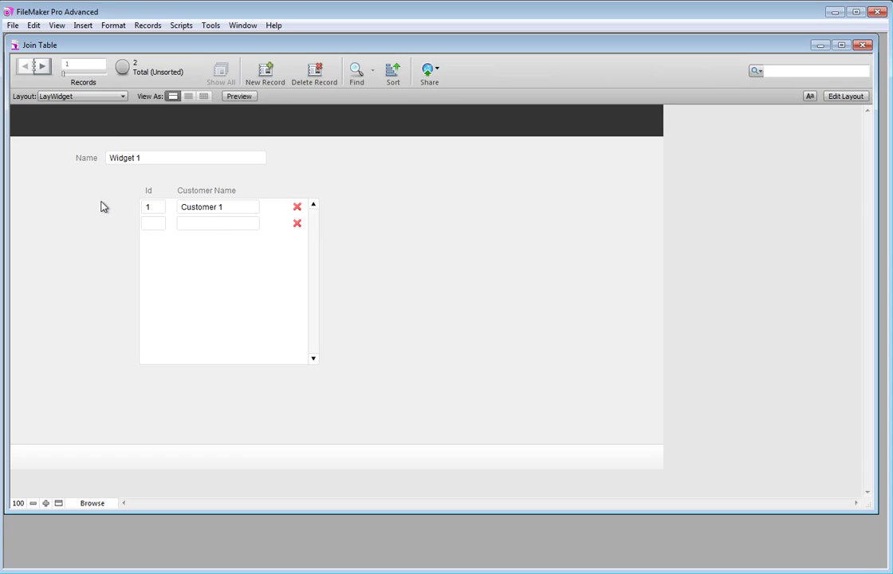
Check Widget 2's portal rows and the records in the Customers, Widgets and Join_Widgets_Customers layouts
left_click(39, 67)
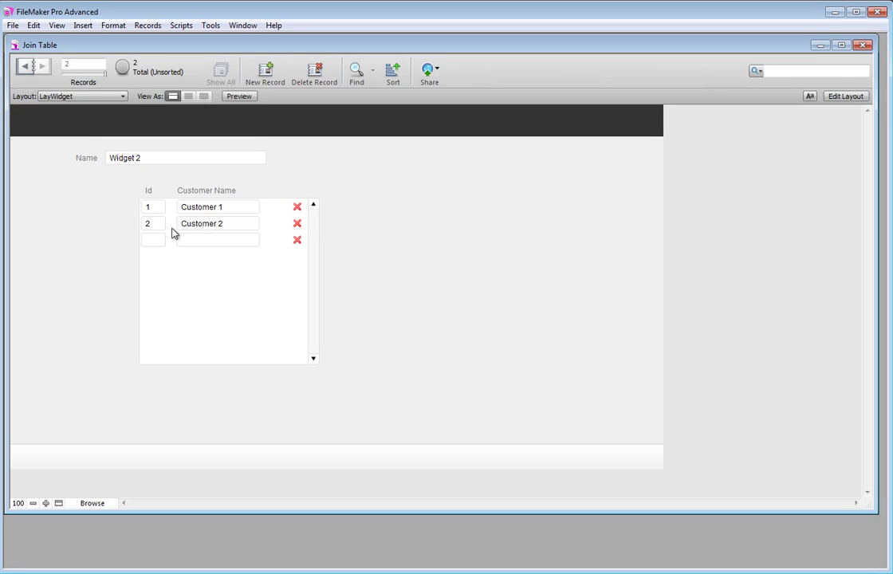
left_click(69, 98)
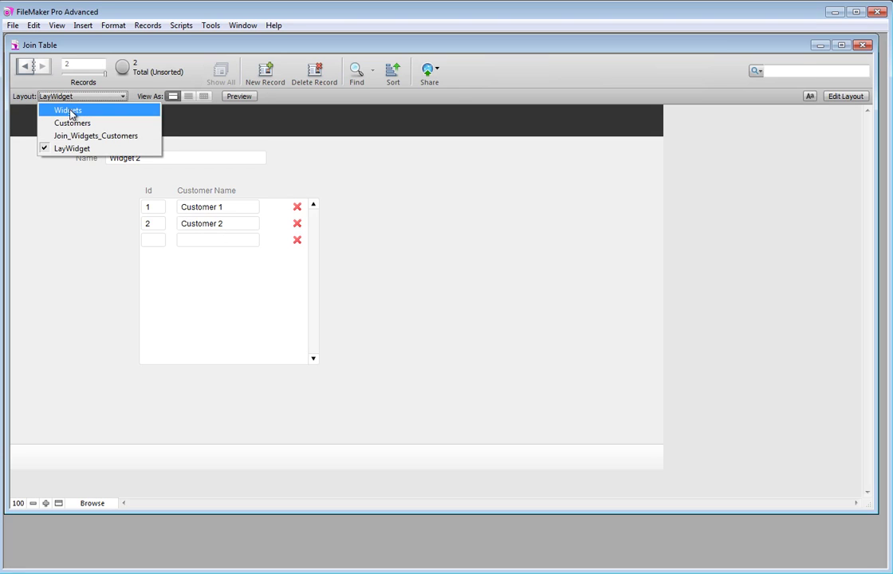
left_click(72, 123)
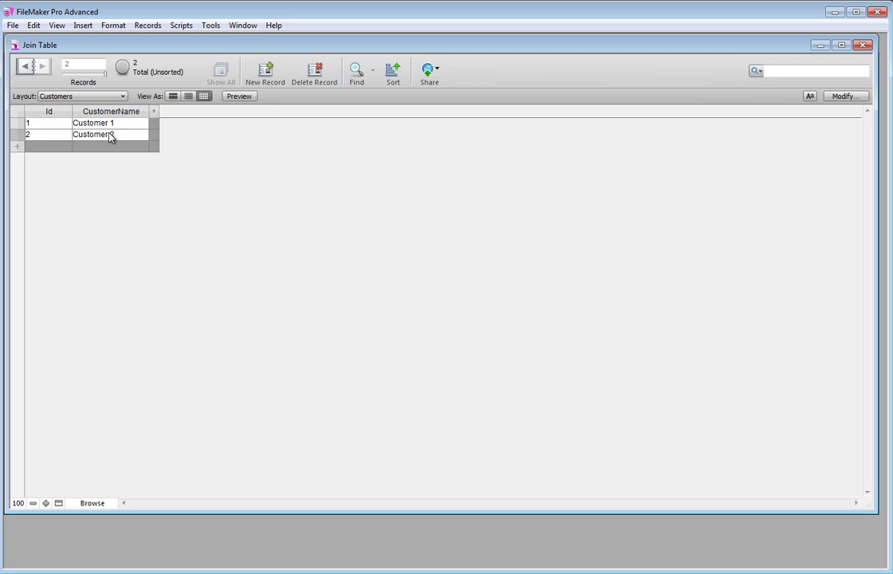
left_click(103, 97)
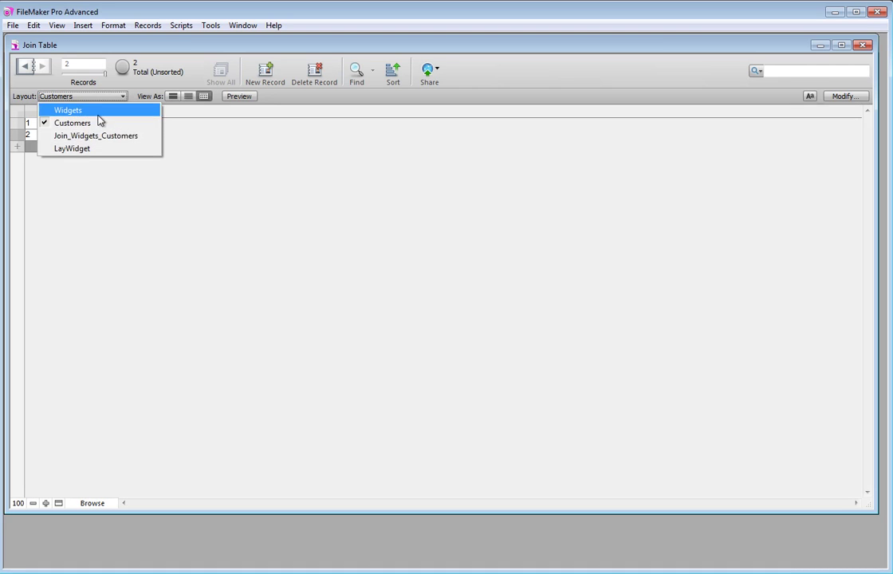
left_click(92, 110)
left_click(106, 96)
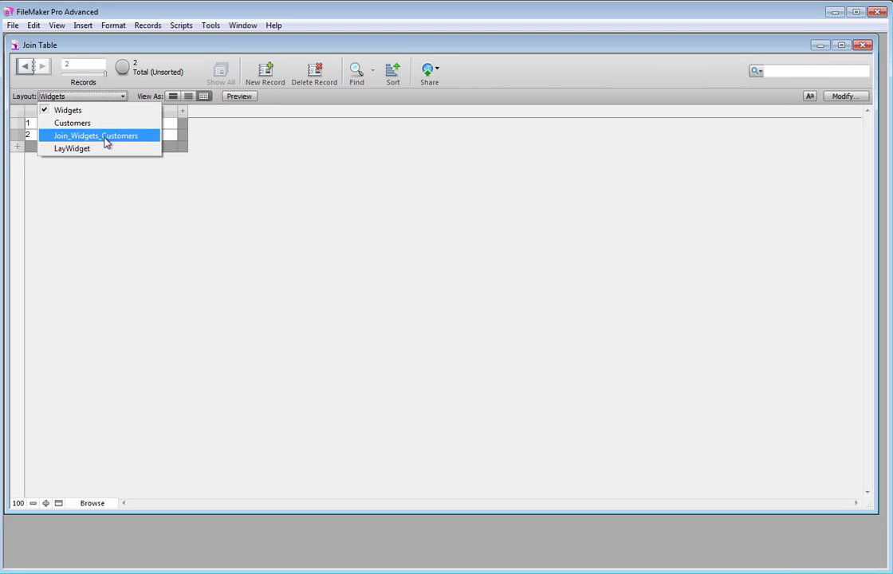
left_click(106, 136)
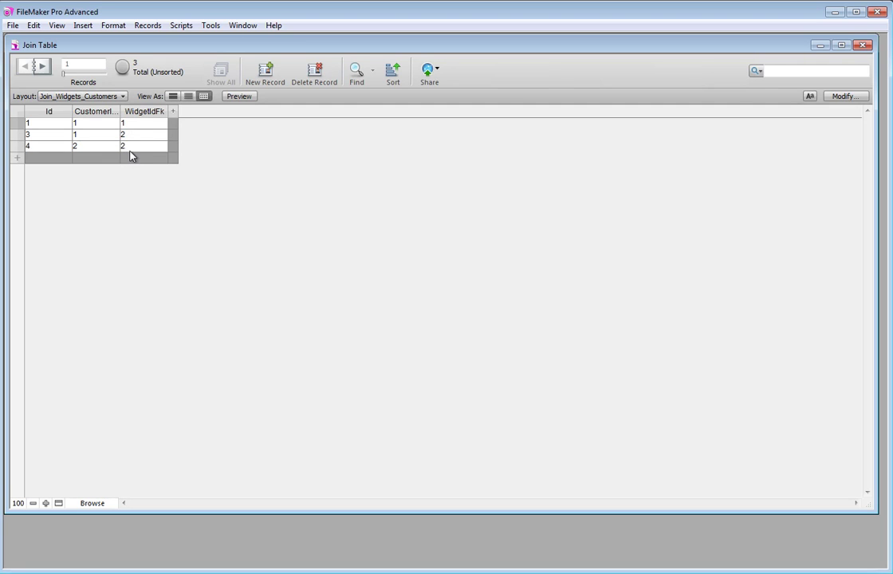
Return to the LayWidget layout and check the empty customer Id field in Widget 2's portal
left_click(75, 96)
left_click(80, 150)
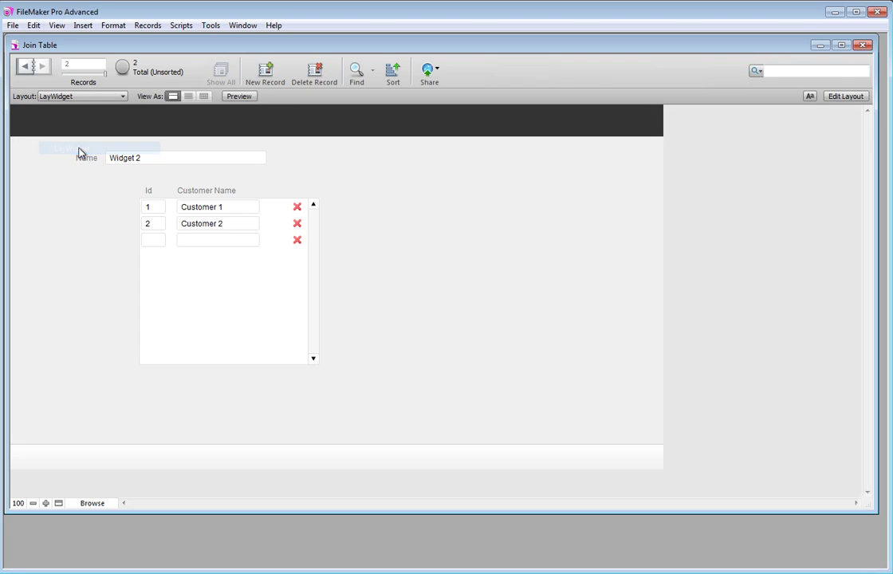
left_click(157, 239)
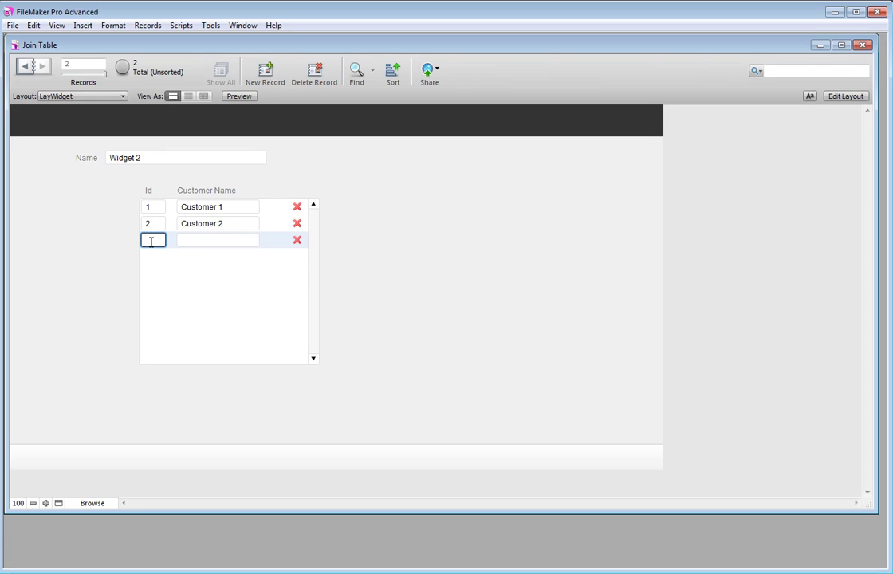
left_click(538, 213)
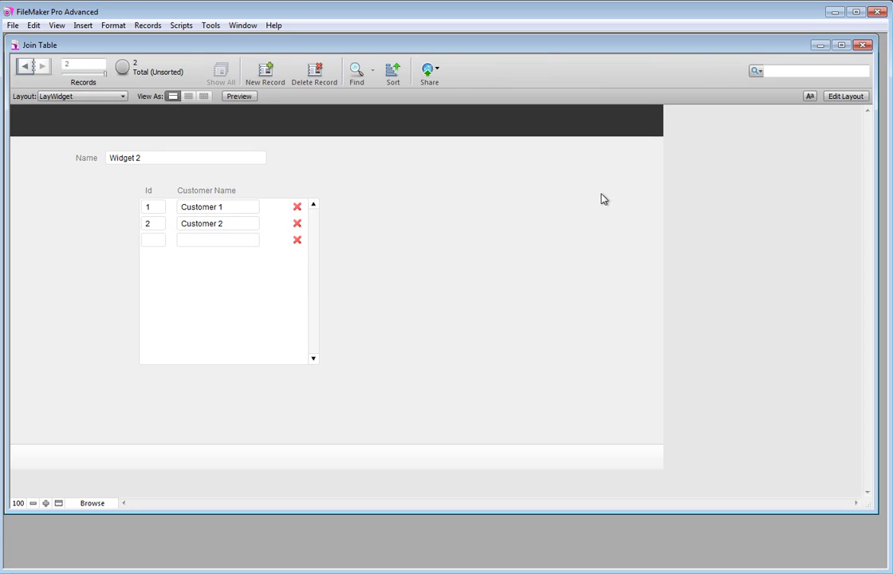
In Layout mode, set the control style of the portal's customer Id field to Drop-down list
left_click(846, 96)
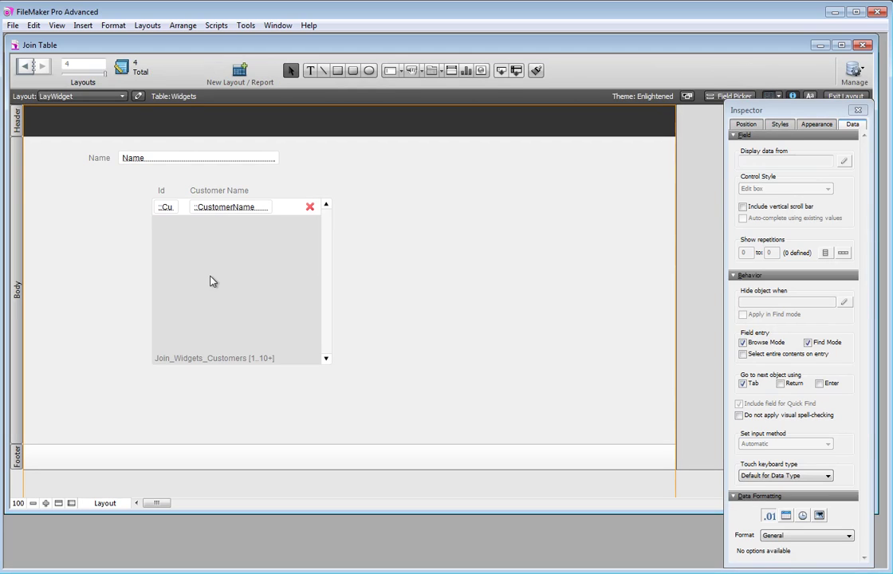
left_click(166, 208)
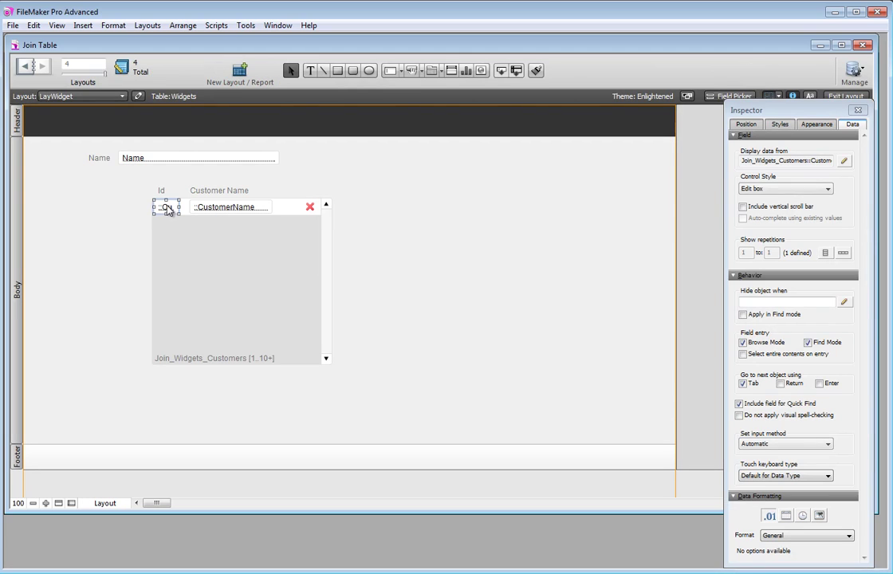
left_click(763, 189)
left_click(760, 205)
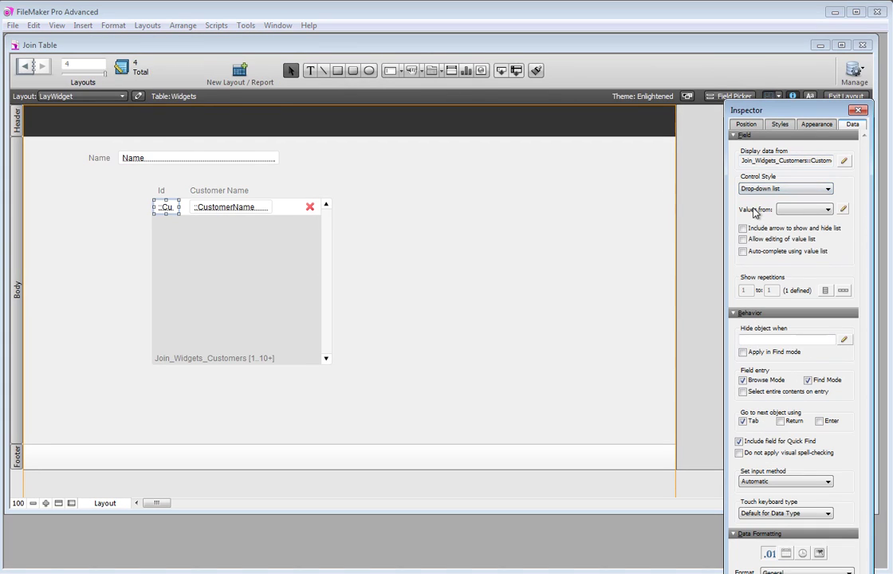
Create a new value list named Customers for the Id field's drop-down list
left_click(845, 211)
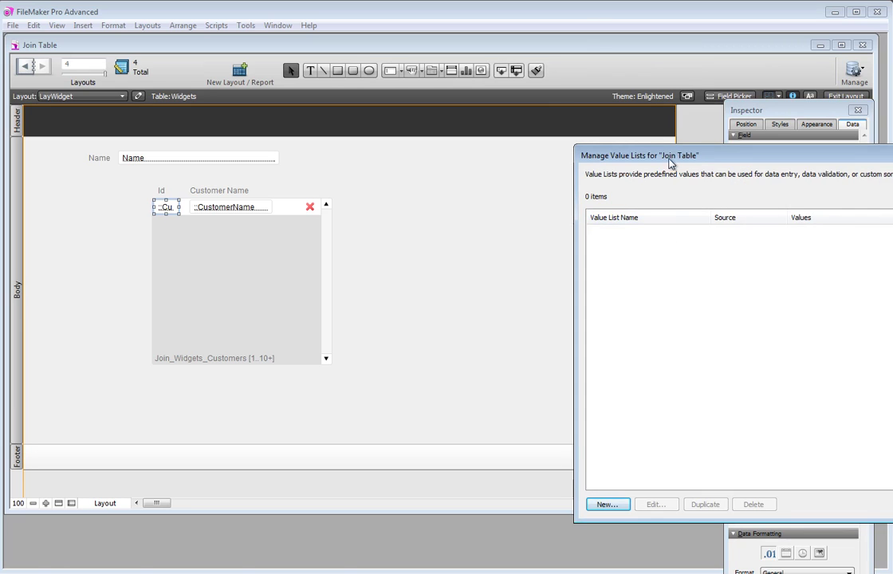
left_click_drag(666, 156, 173, 128)
left_click(151, 477)
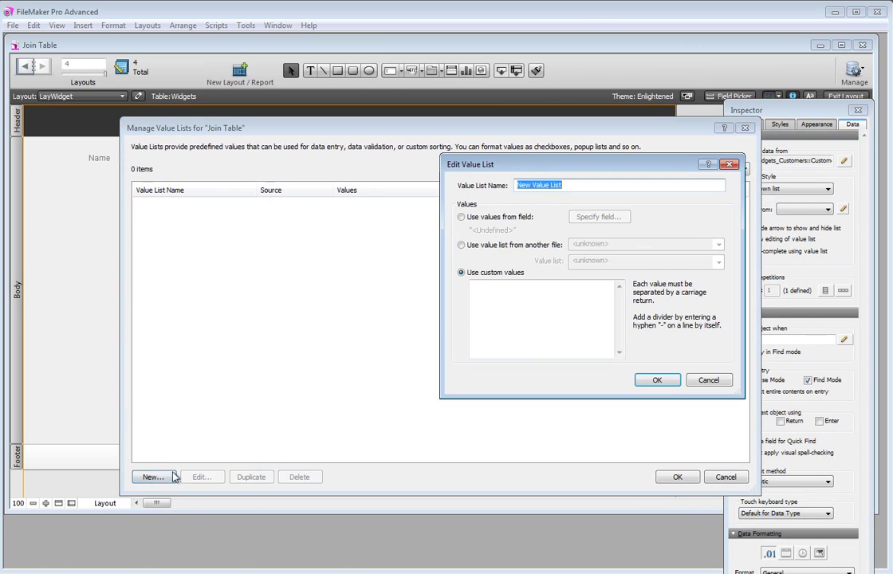
type("Customers")
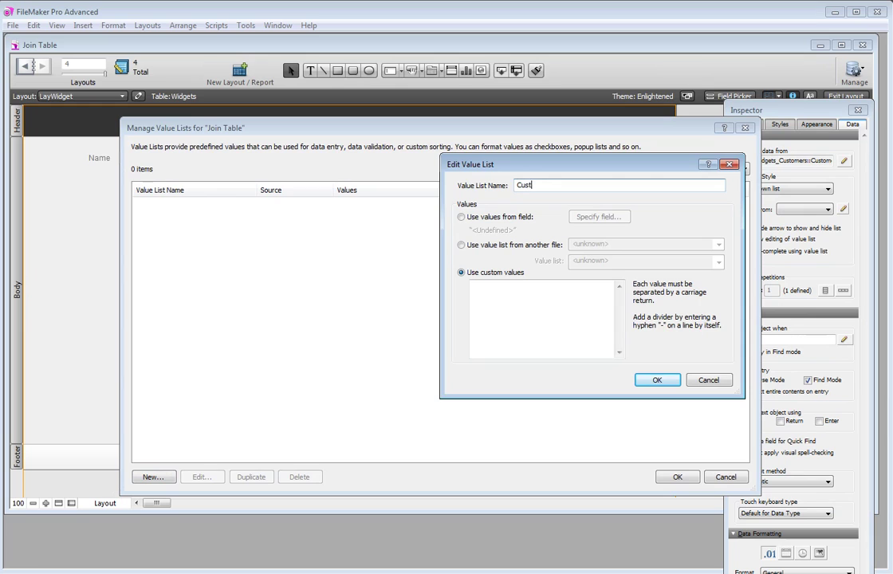
Base the value list on Customers::Id with CustomerName as the second field, show values only from the second field, and save it
left_click(461, 217)
left_click(395, 277)
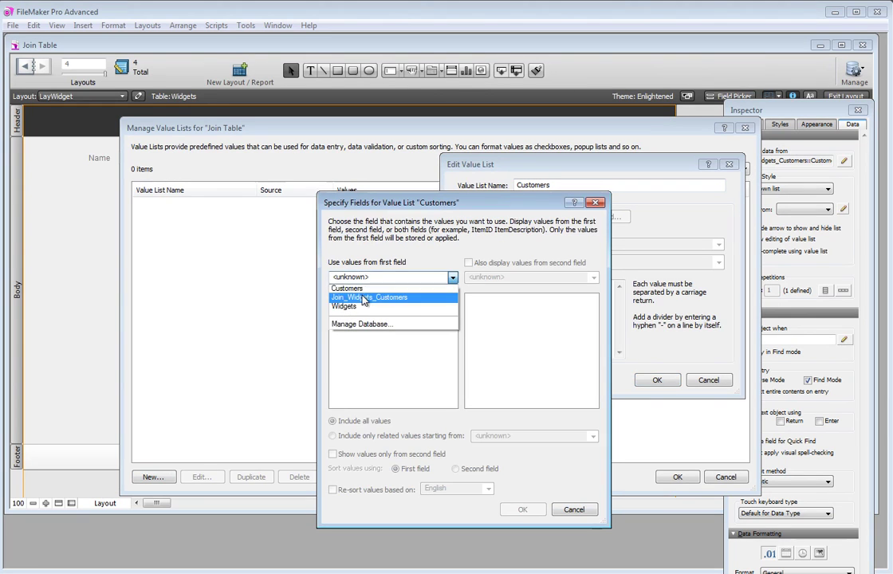
left_click(374, 289)
left_click(348, 303)
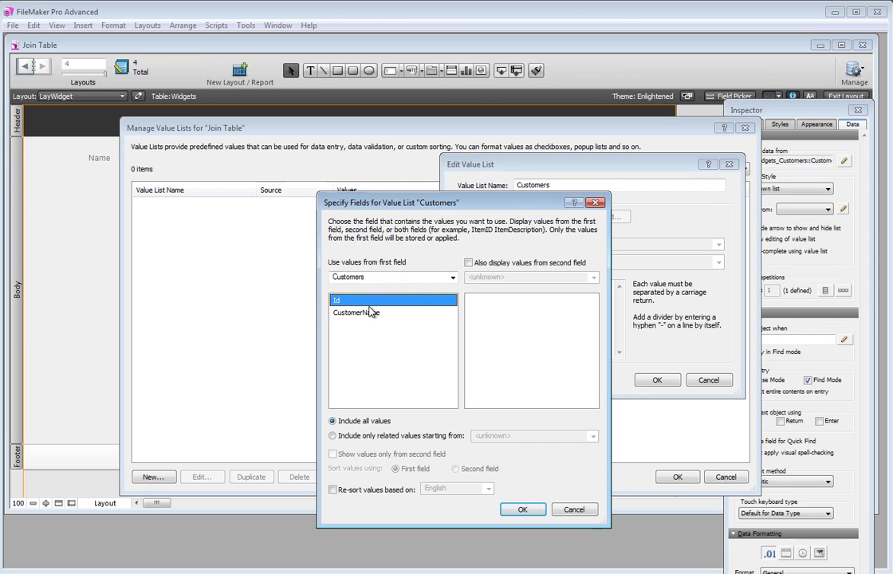
left_click(469, 264)
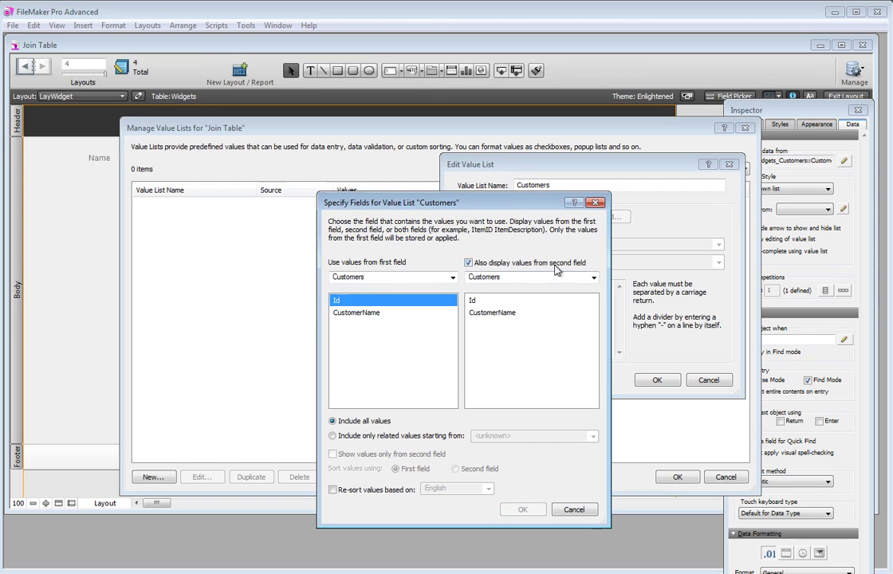
left_click(488, 314)
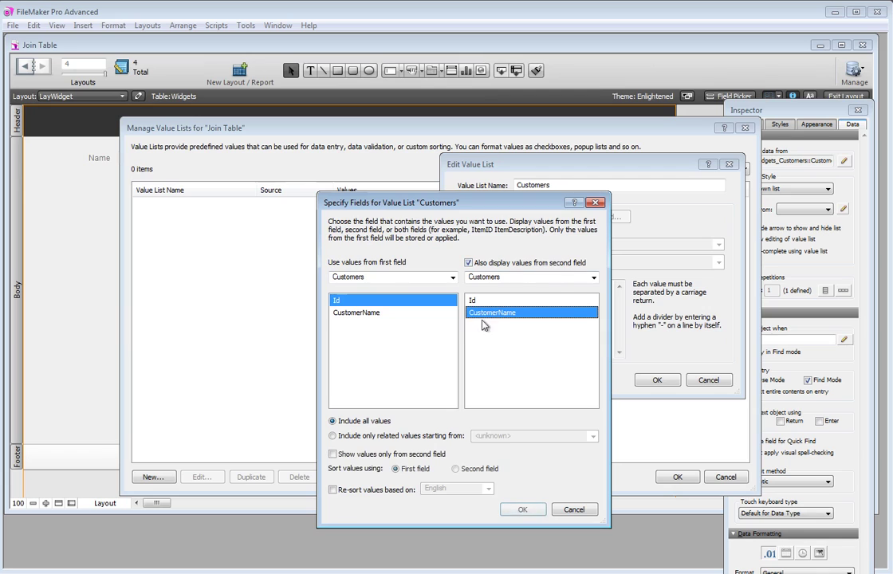
left_click(333, 455)
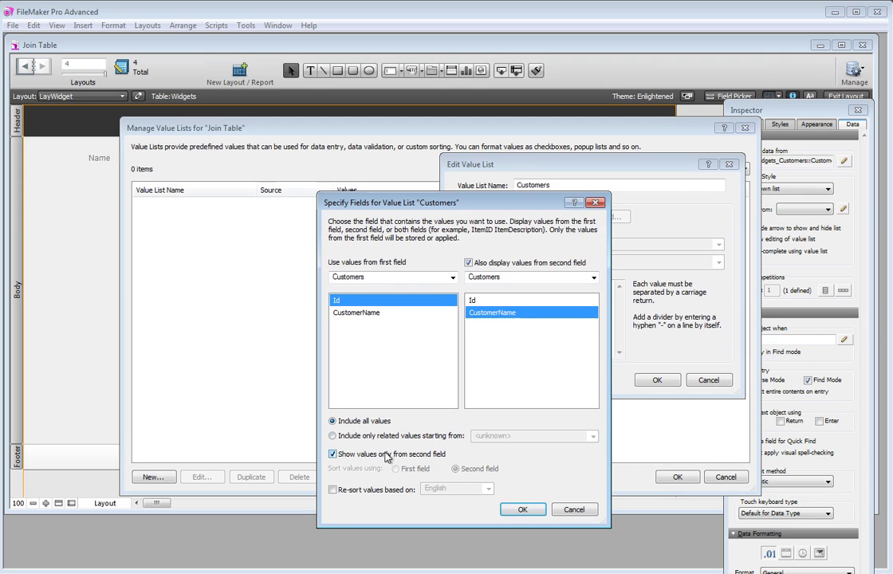
left_click(522, 510)
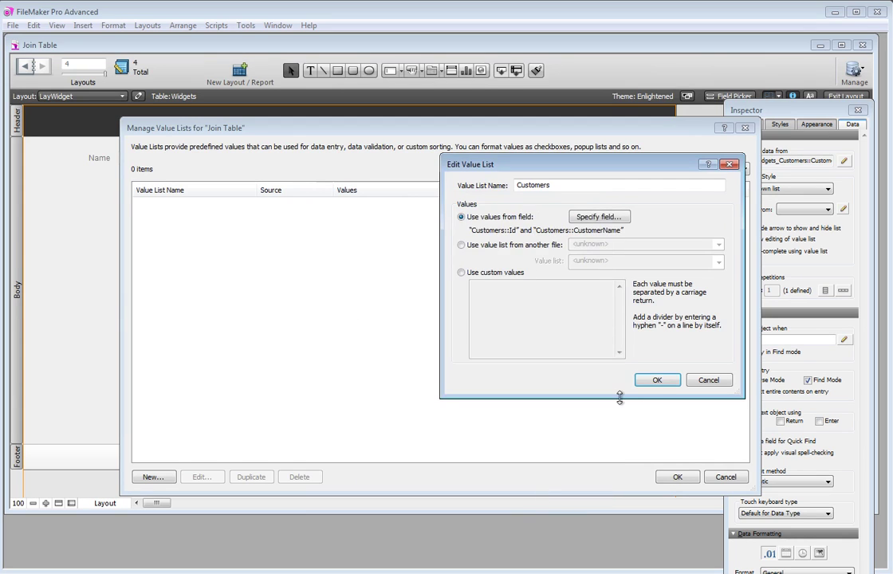
left_click(658, 381)
left_click(674, 477)
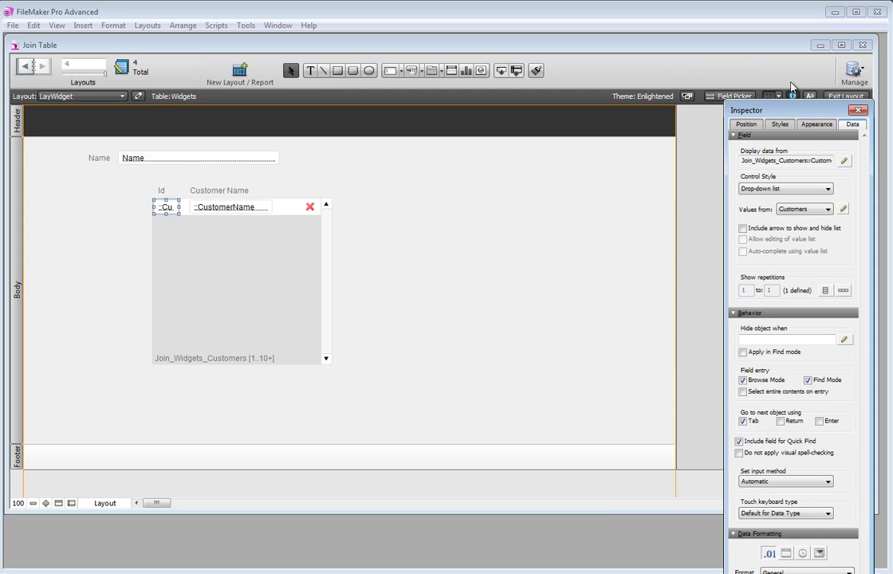
In Browse mode, add Customer 1 to Widget 2 from the empty portal row's drop-down list, and delete that row again
key("ctrl+b")
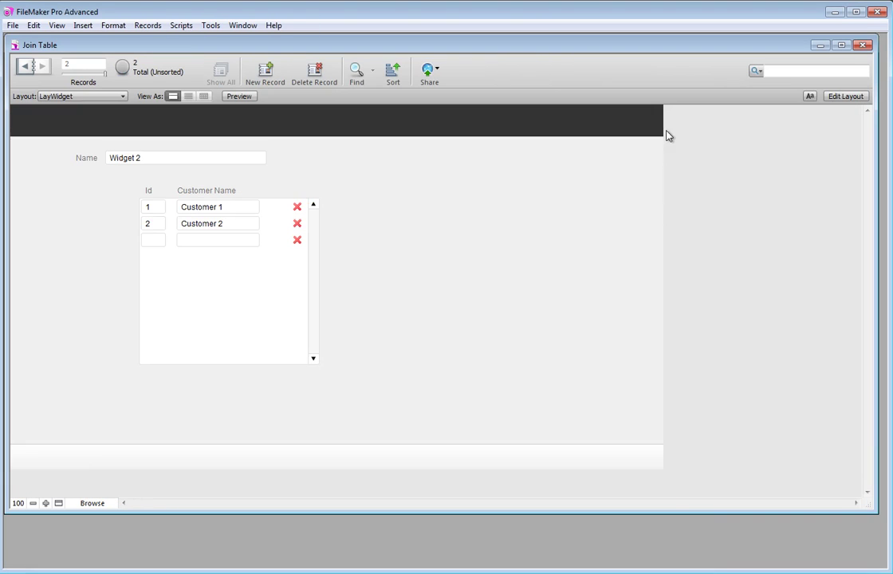
left_click(153, 240)
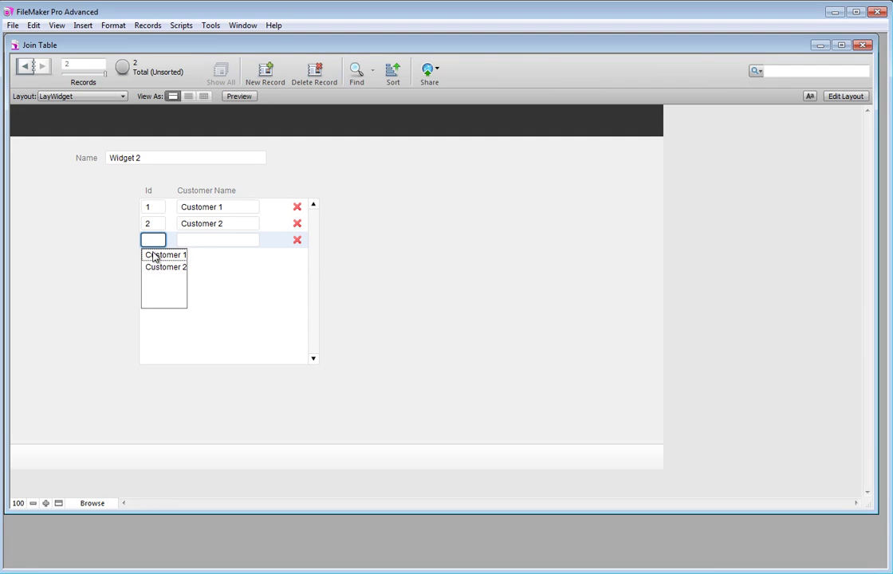
left_click(156, 255)
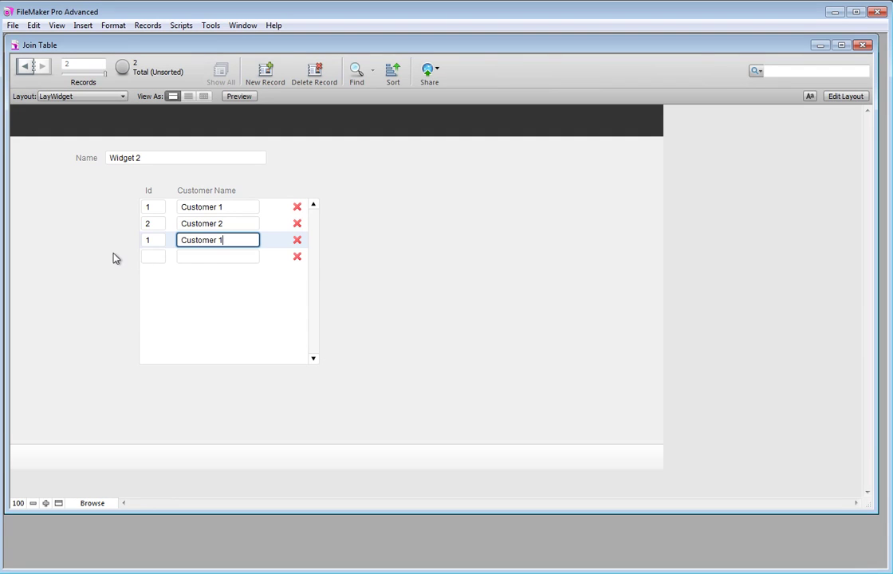
left_click(297, 240)
left_click(486, 312)
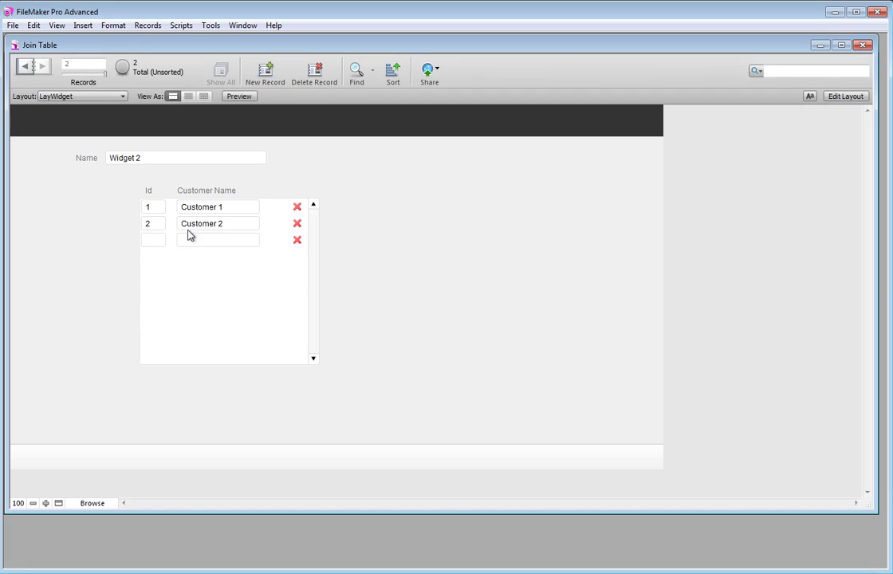
In Layout mode, widen the portal's customer Id field slightly and disable its field entry in Find Mode
left_click(845, 96)
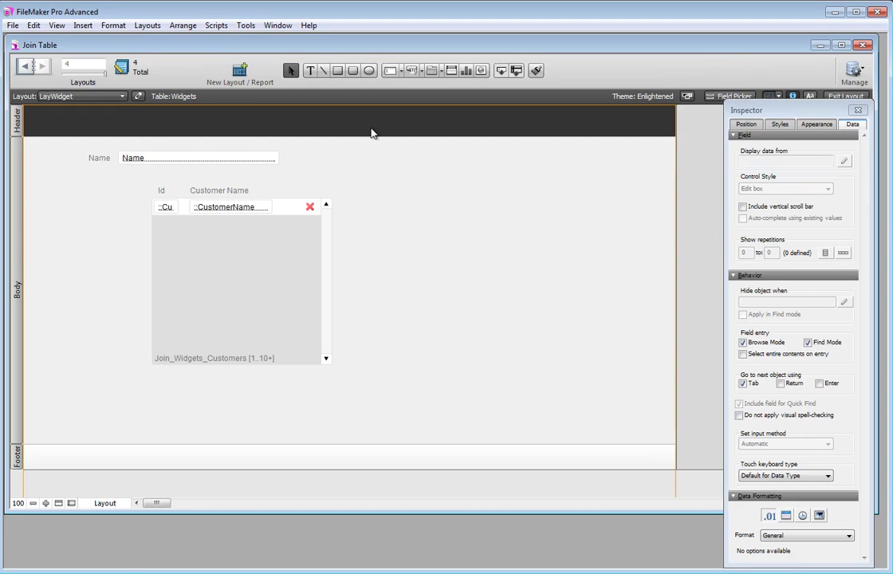
left_click(172, 212)
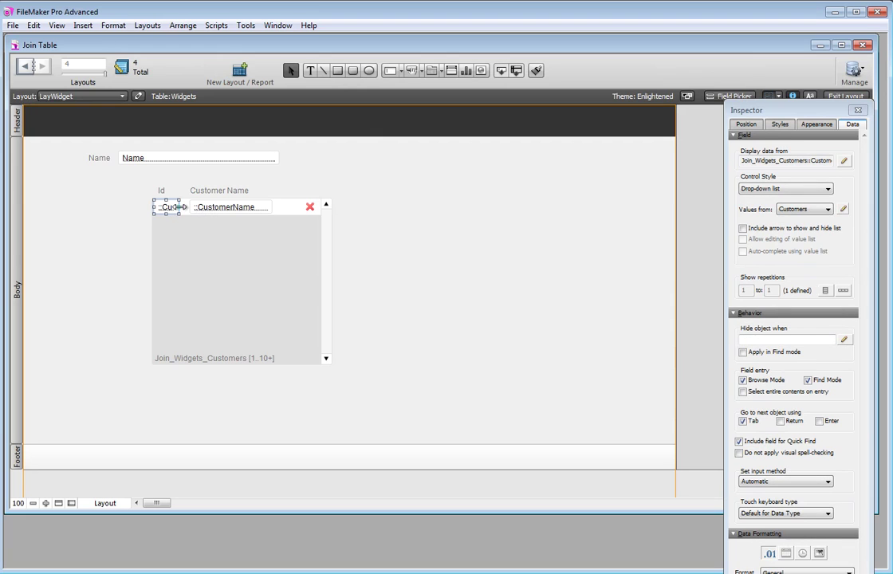
left_click_drag(181, 207, 186, 207)
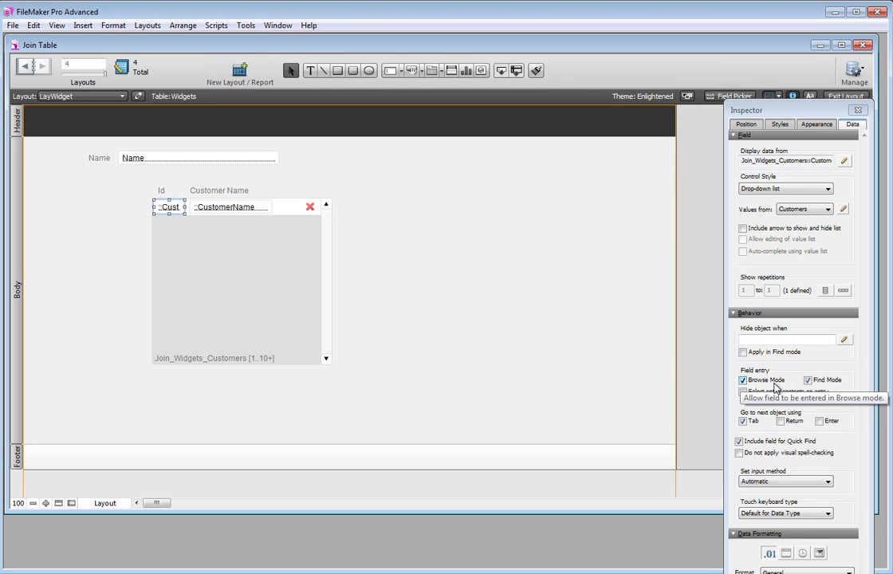
left_click(808, 381)
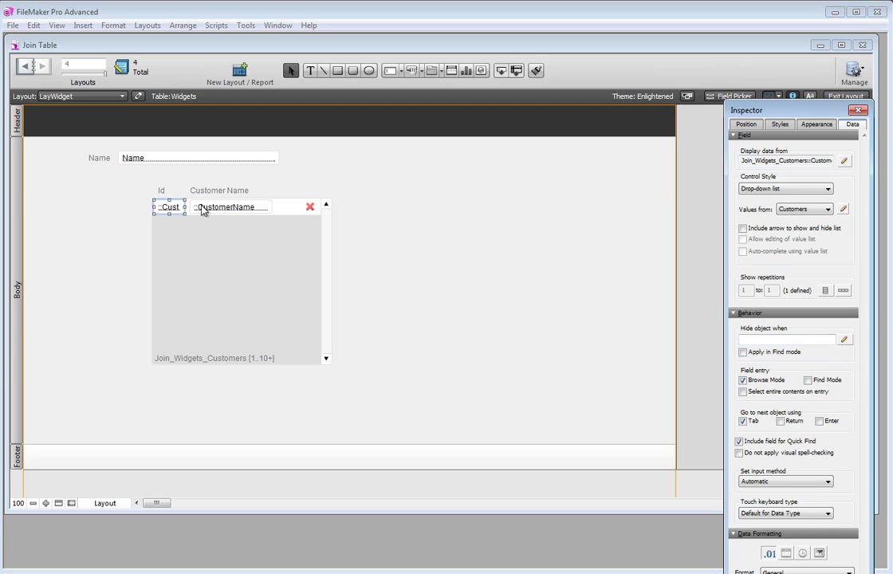
Disable Browse Mode entry for the portal's CustomerName field, then stack it left-aligned over the Id field with both about 3.22 in wide
left_click(202, 210)
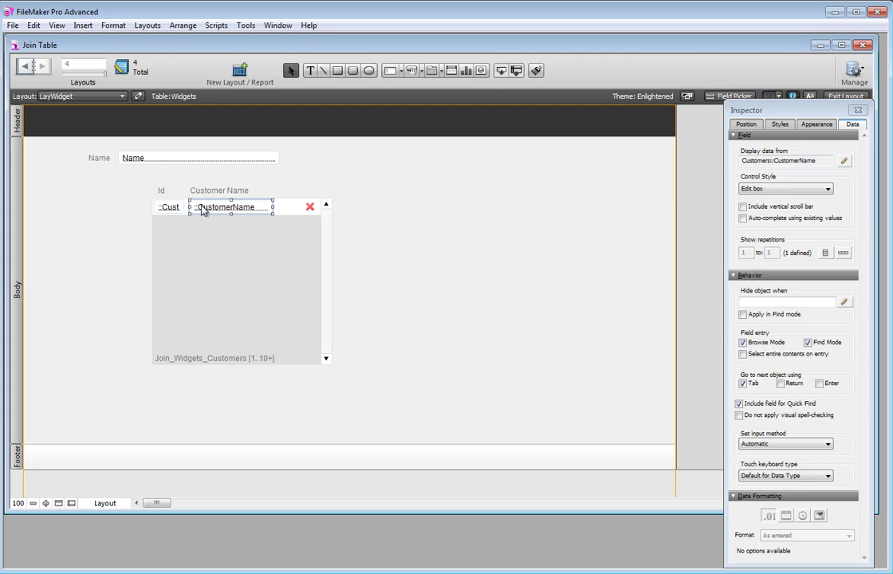
left_click(742, 342)
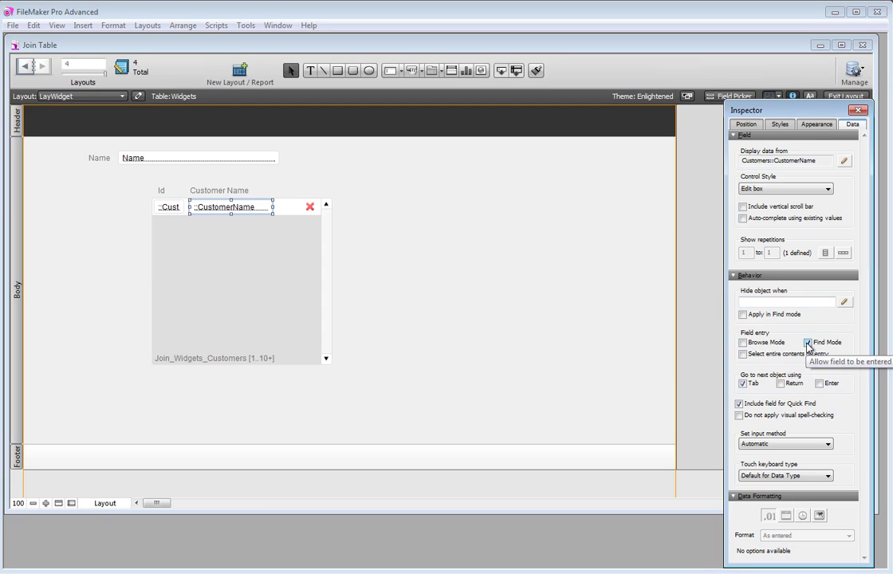
left_click(170, 209, "shift")
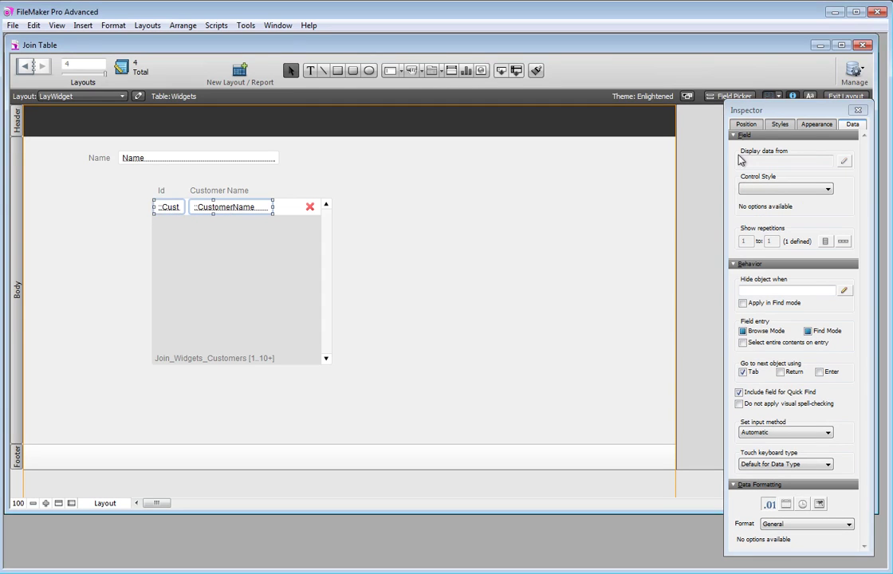
left_click(745, 124)
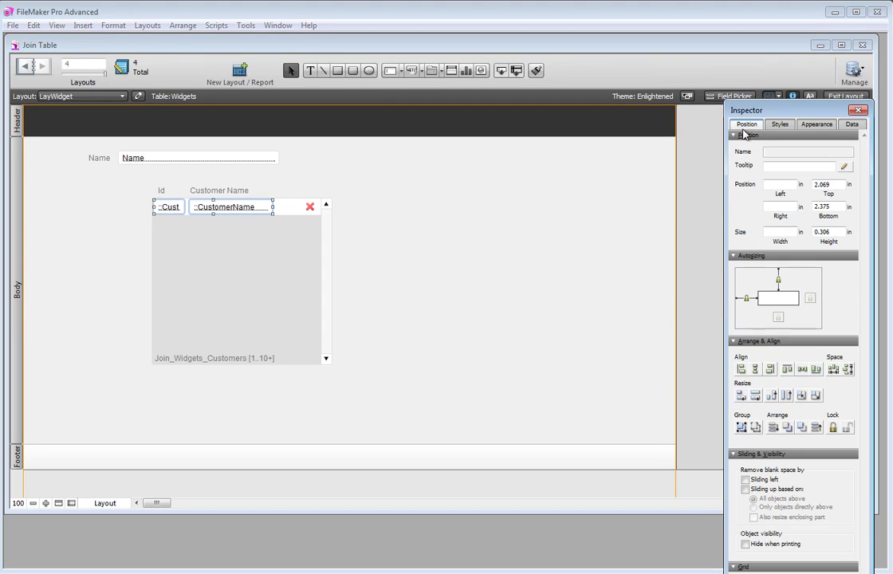
left_click(742, 370)
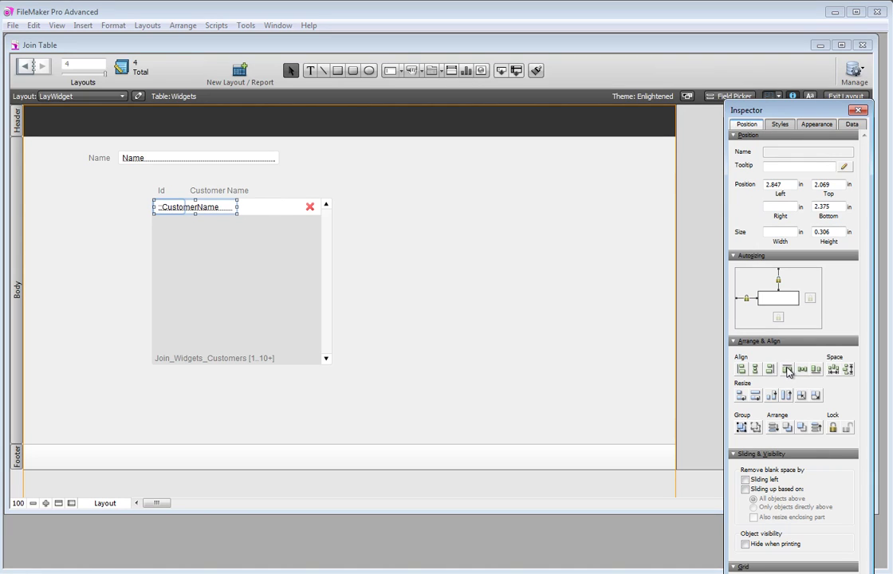
left_click(755, 397)
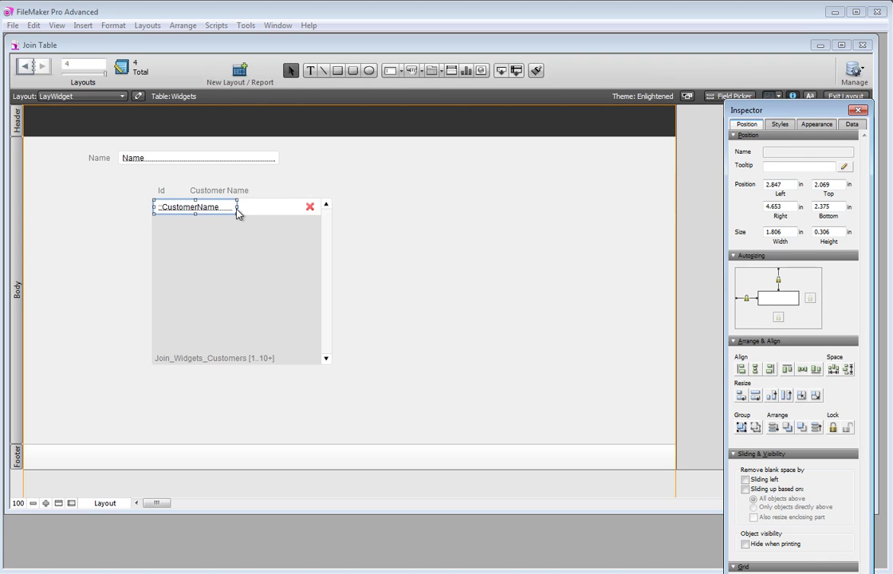
left_click_drag(236, 207, 299, 211)
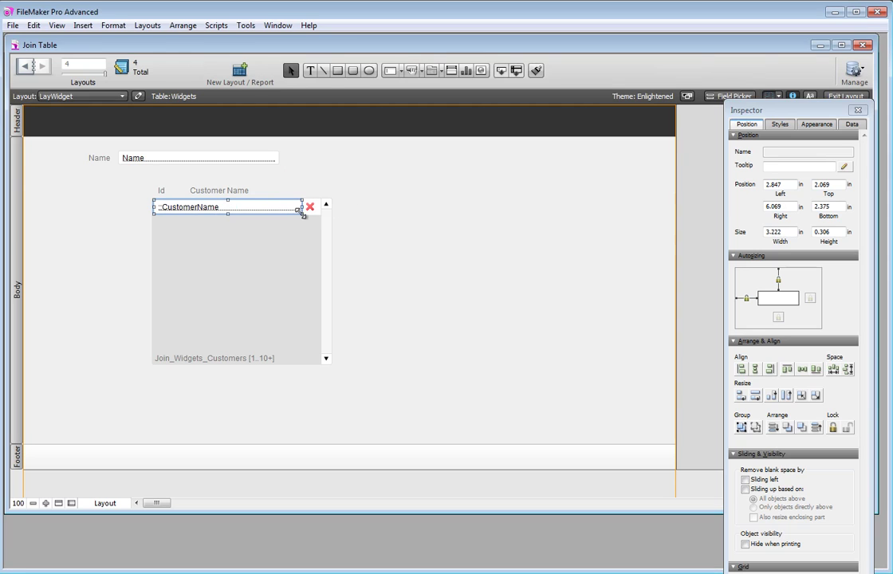
In Browse mode, go to Widget 1 and add Customer 2 from the empty portal row's drop-down list
left_click(845, 96)
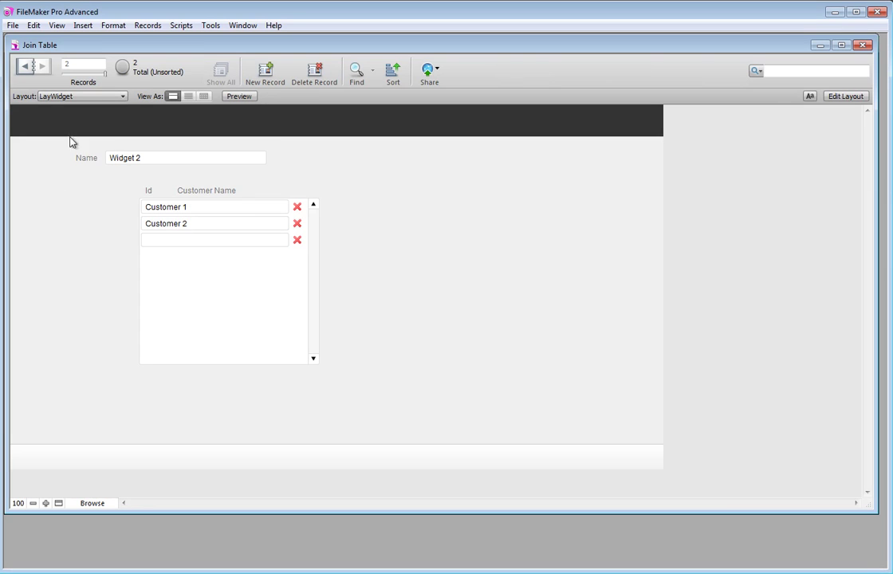
left_click(27, 68)
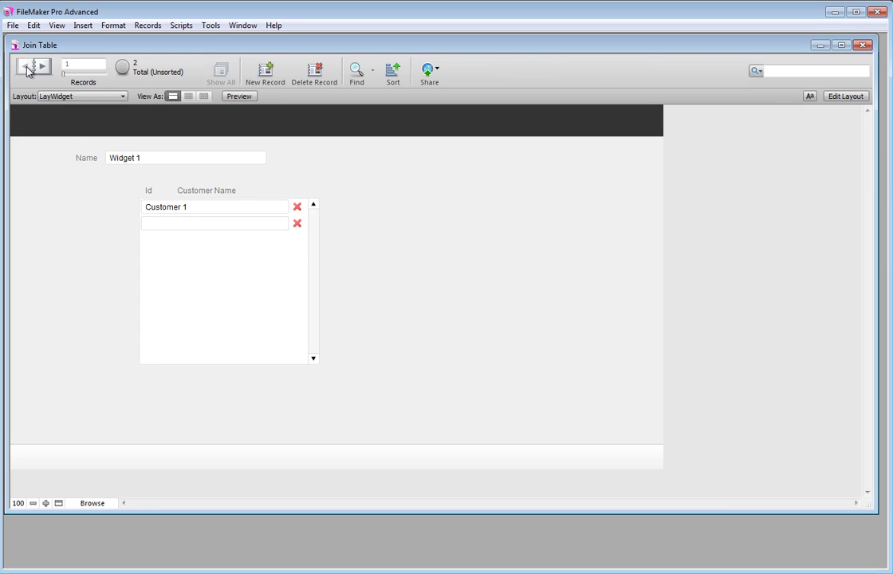
left_click(166, 224)
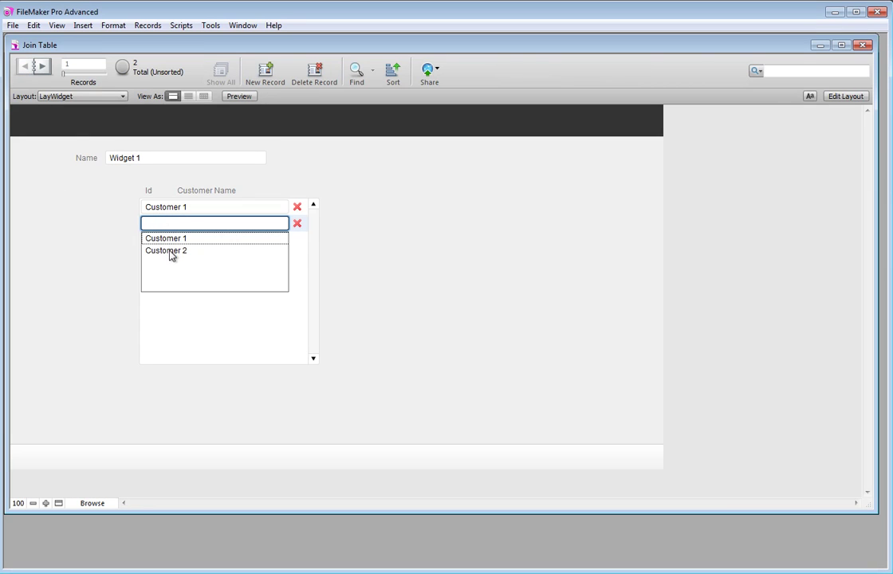
left_click(169, 251)
left_click(111, 239)
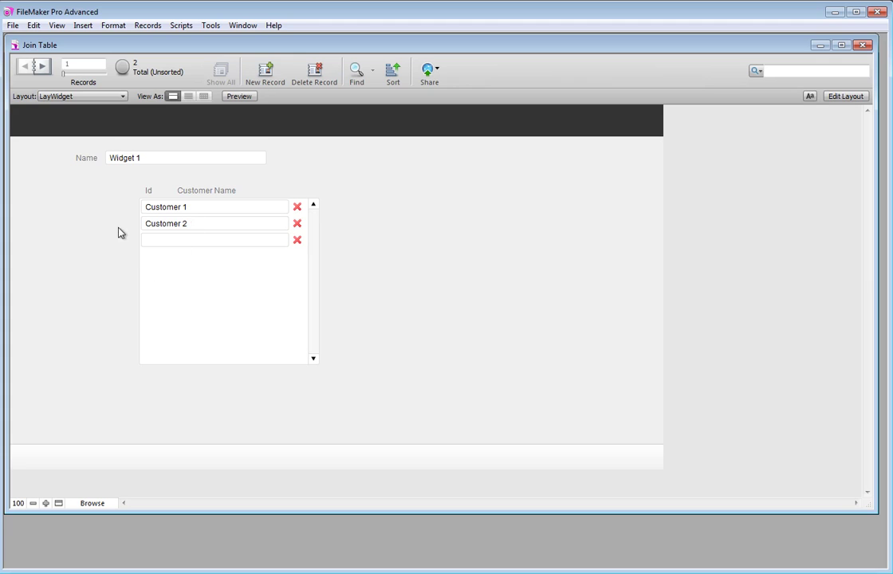
Check Widget 2's portal and the records in the Join_Widgets_Customers and Customers layouts, and return to LayWidget
left_click(38, 66)
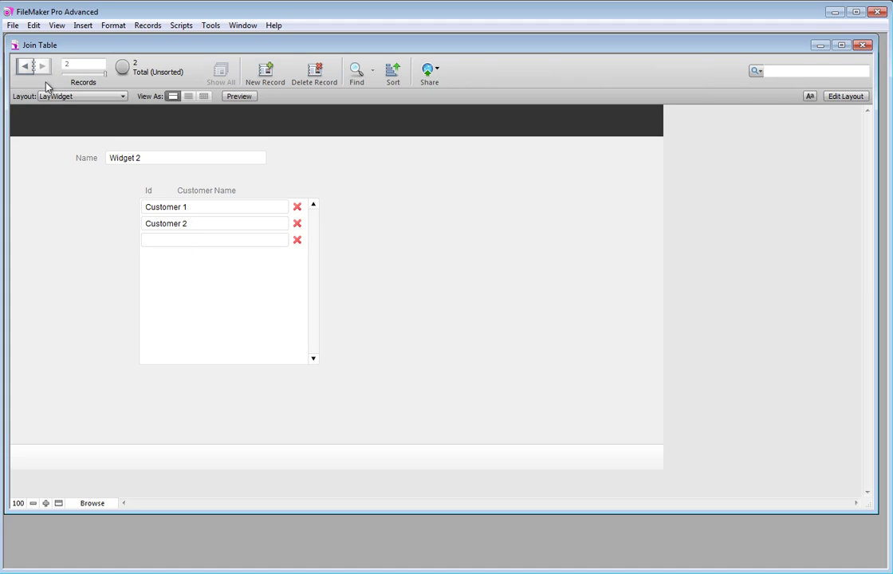
left_click(64, 96)
left_click(68, 137)
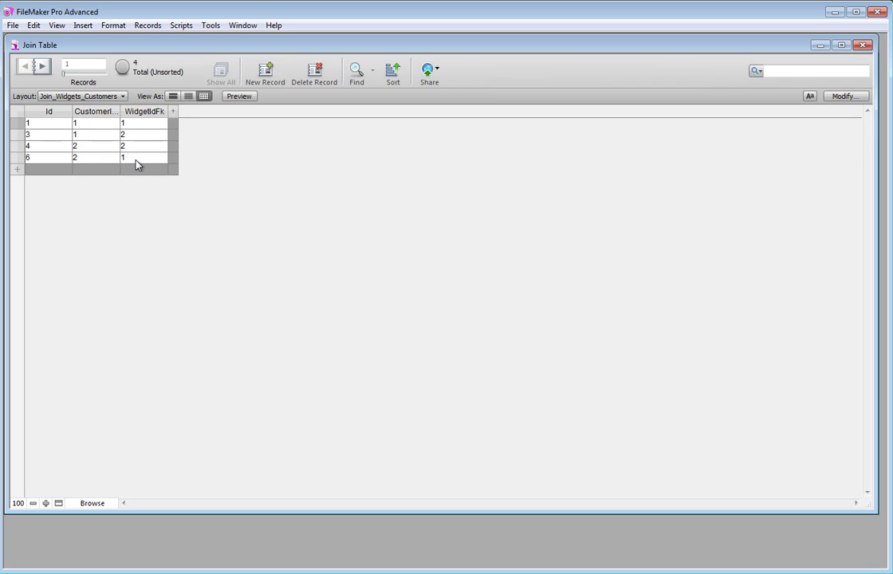
left_click(72, 95)
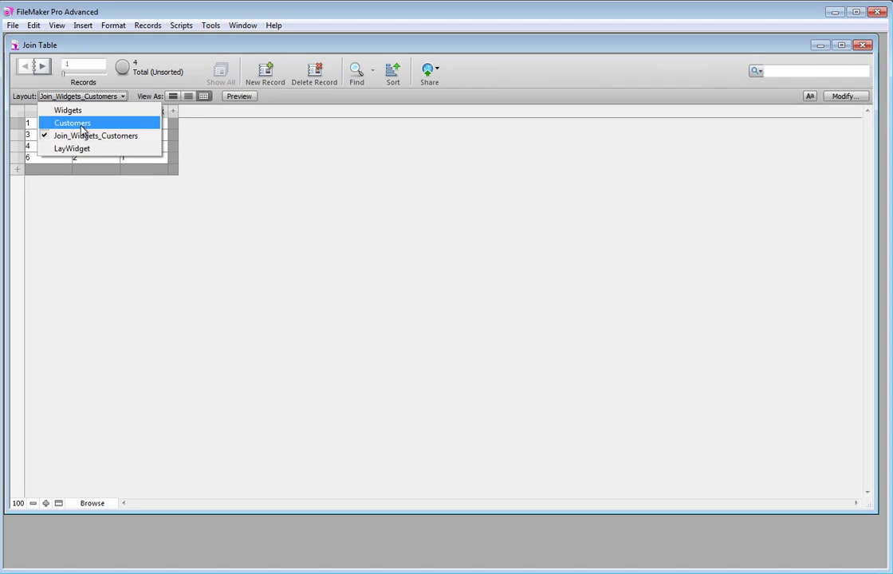
left_click(81, 123)
left_click(76, 95)
left_click(72, 147)
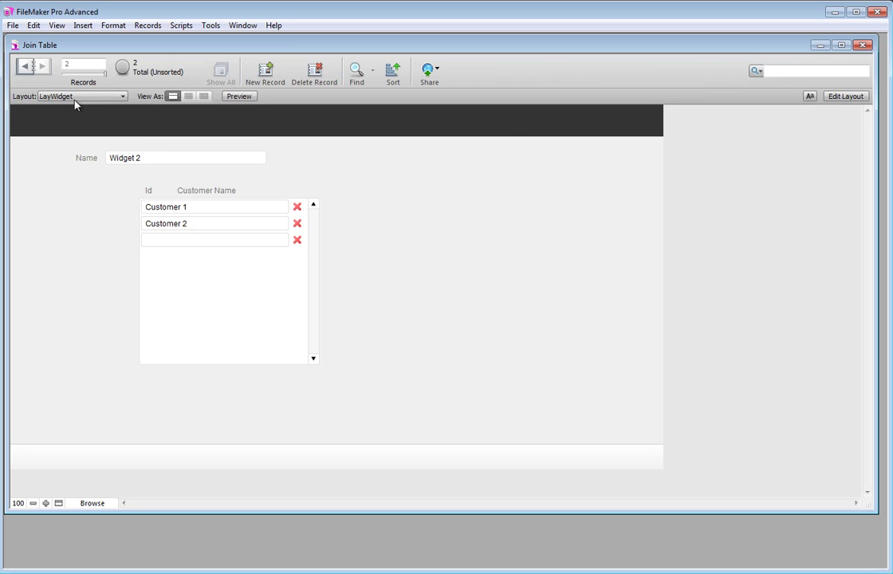
In Layout mode, duplicate the LayWidget layout through layout management
left_click(857, 96)
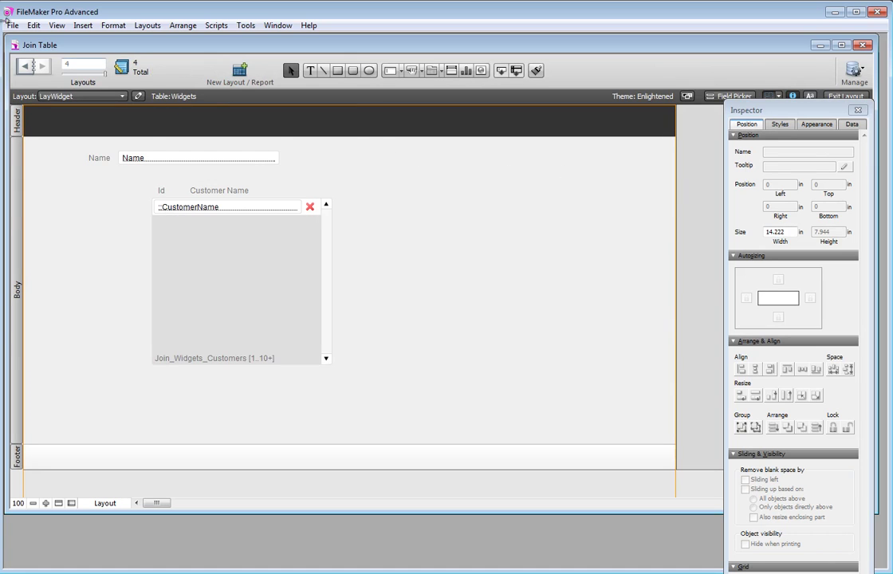
left_click(14, 27)
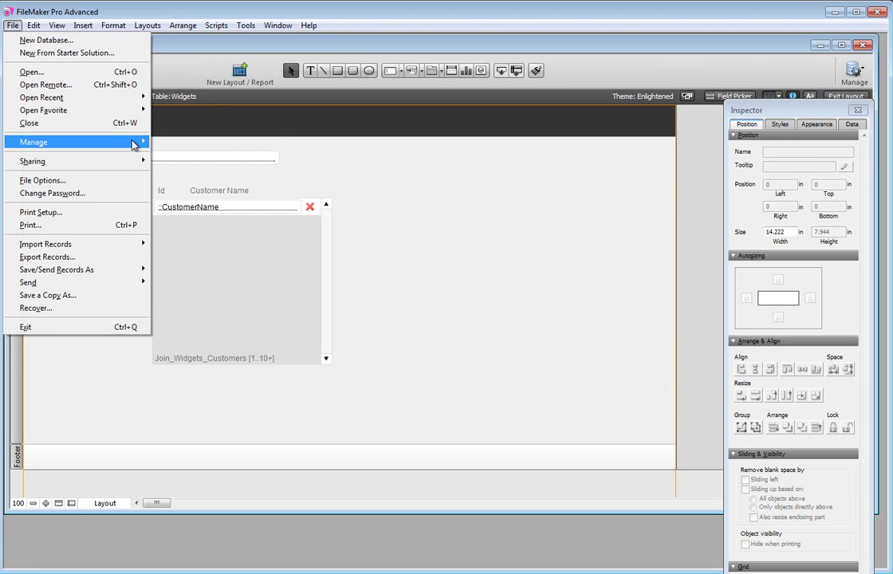
mouse_move(133, 144)
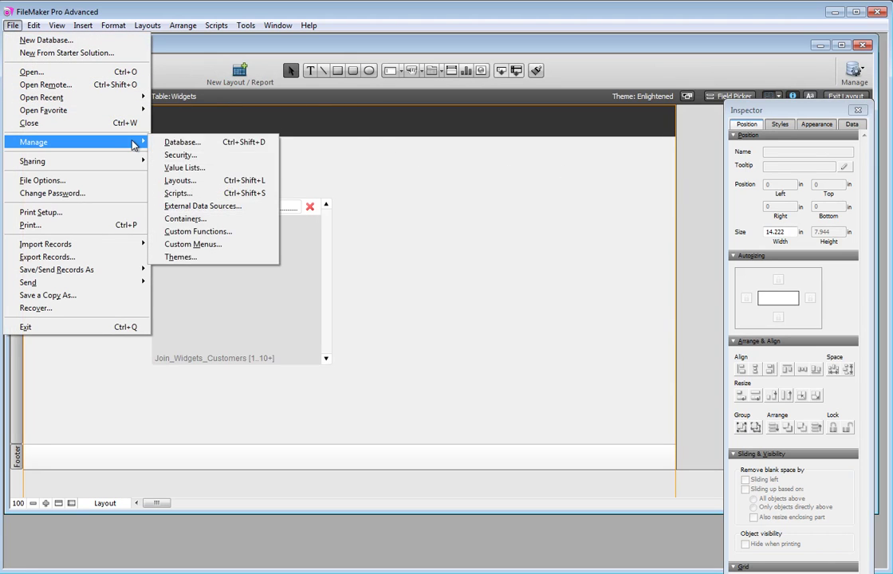
left_click(191, 182)
left_click(427, 535)
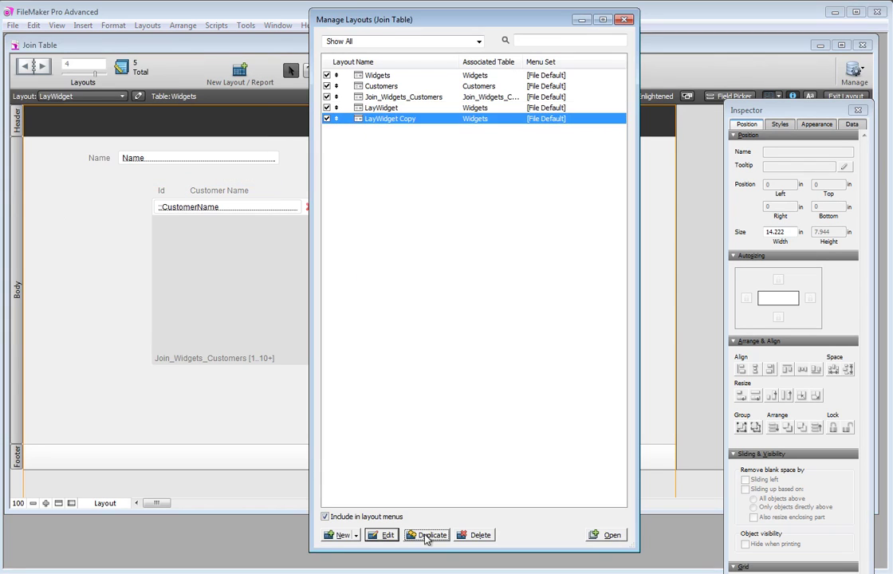
Rename the duplicated layout LayCustomer, have it show records from Customers, and close layout management
double_click(406, 126)
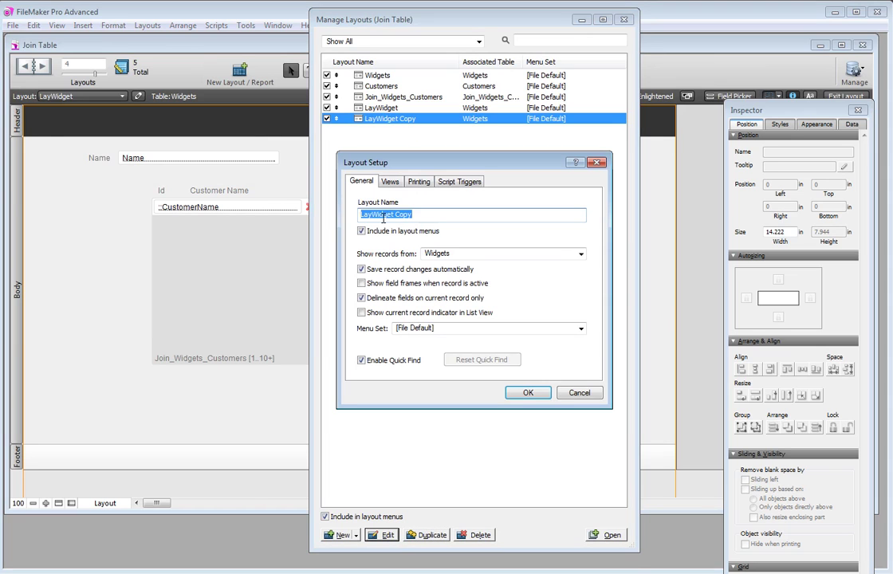
left_click_drag(373, 217, 515, 237)
type("Customer")
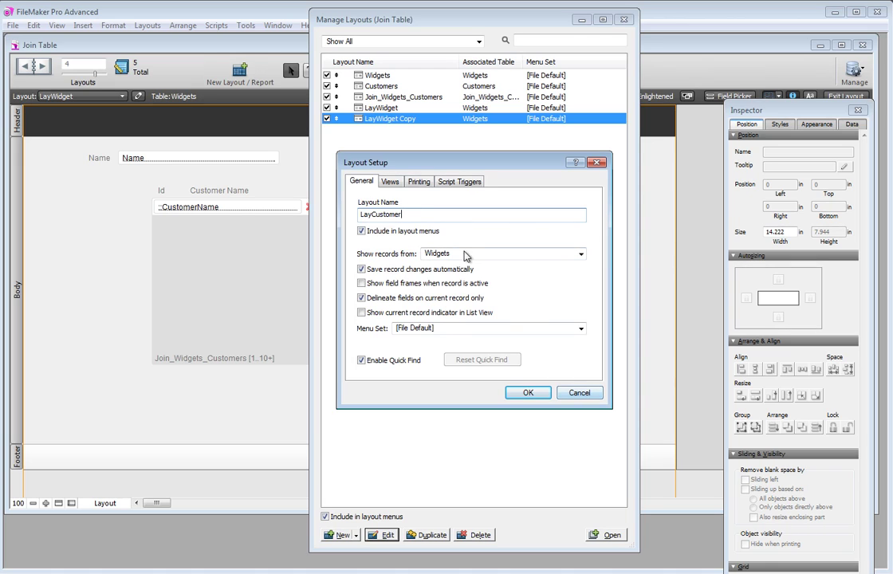
left_click(443, 253)
left_click(451, 266)
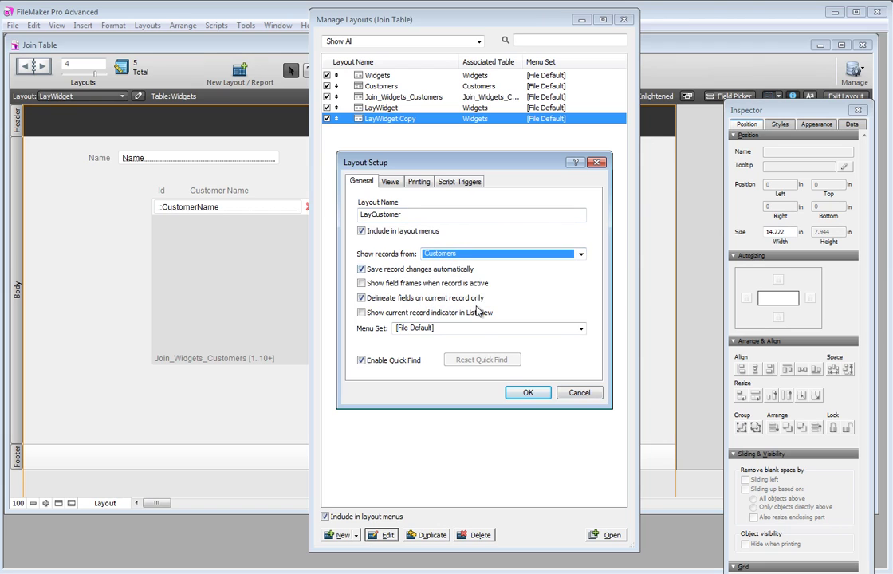
left_click(530, 393)
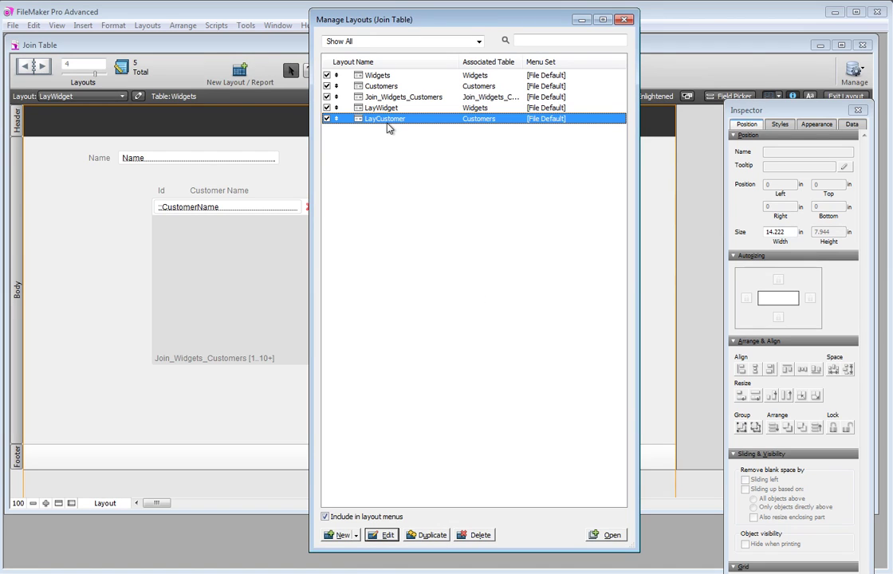
left_click(625, 20)
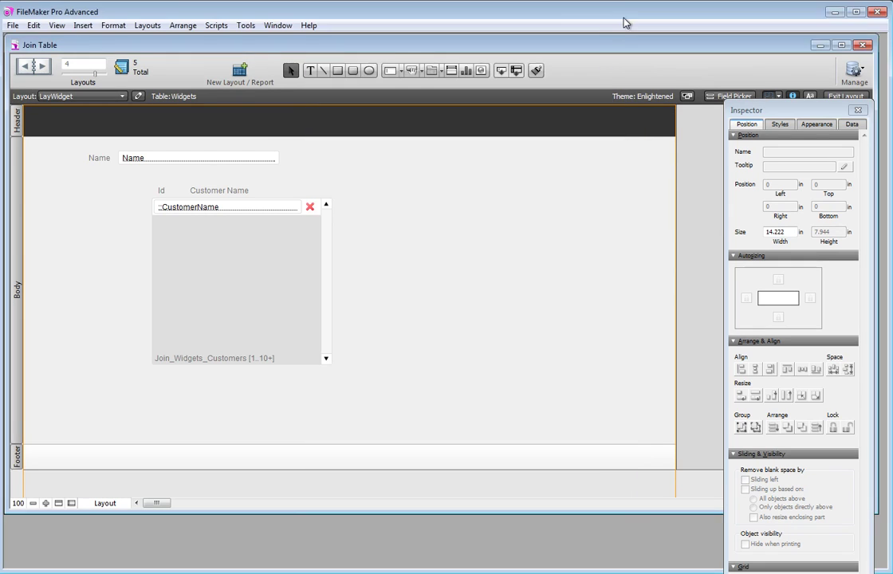
On the LayCustomer layout, change the Name field to display CustomerName from the current table, Customers
left_click(78, 96)
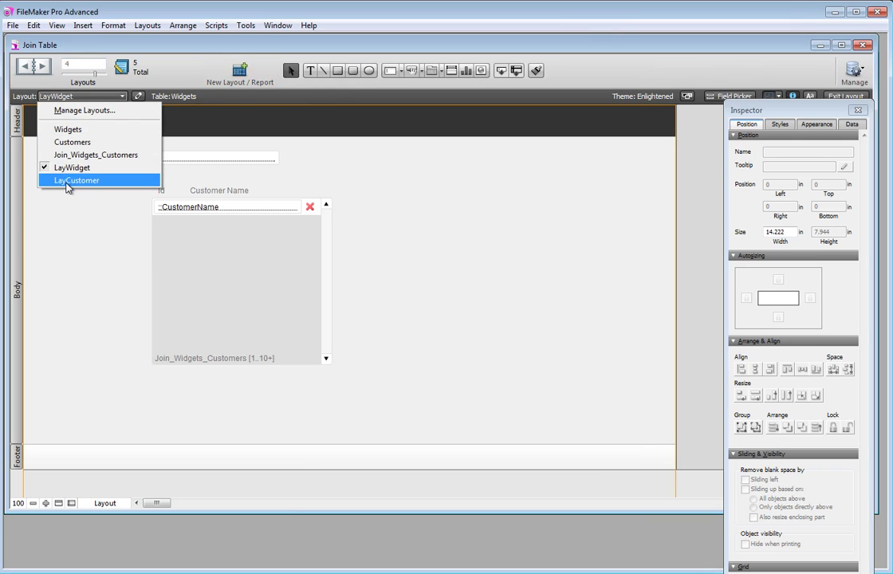
left_click(70, 181)
double_click(167, 158)
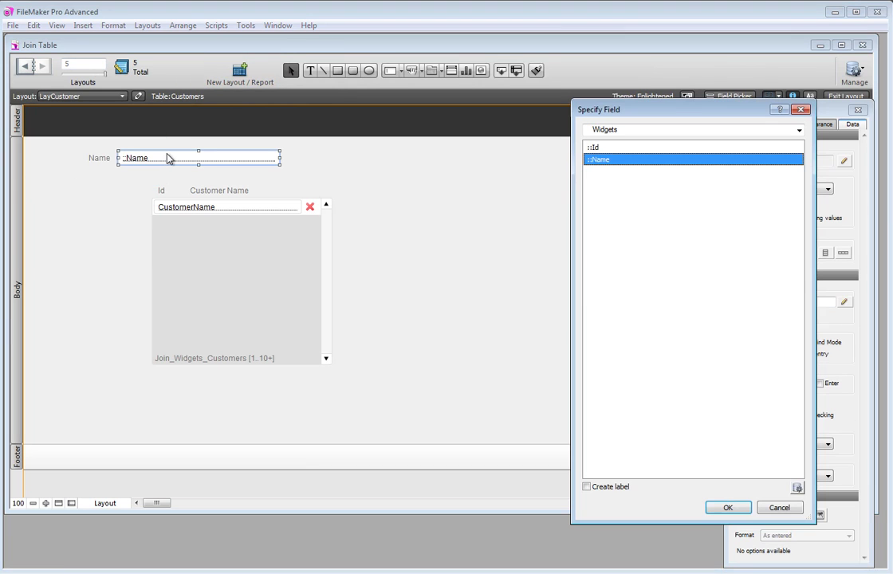
left_click(631, 130)
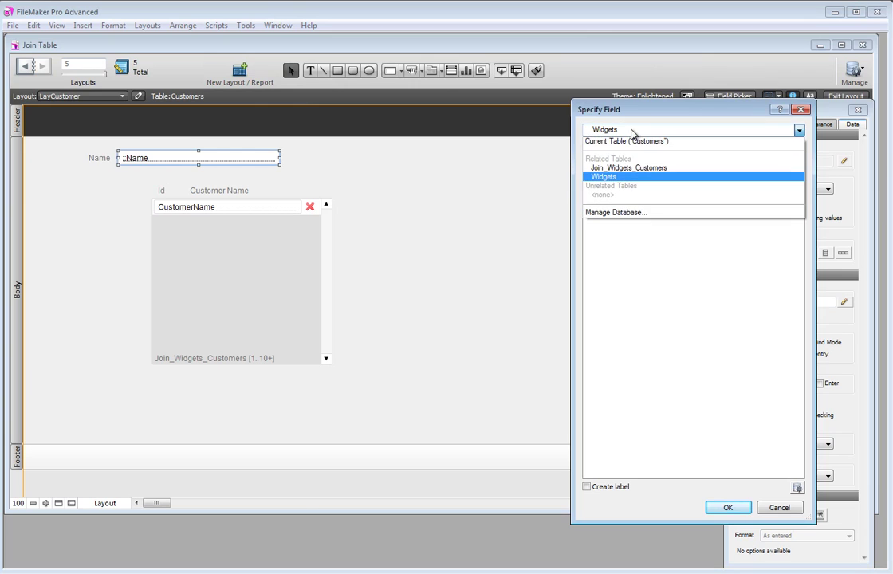
left_click(634, 141)
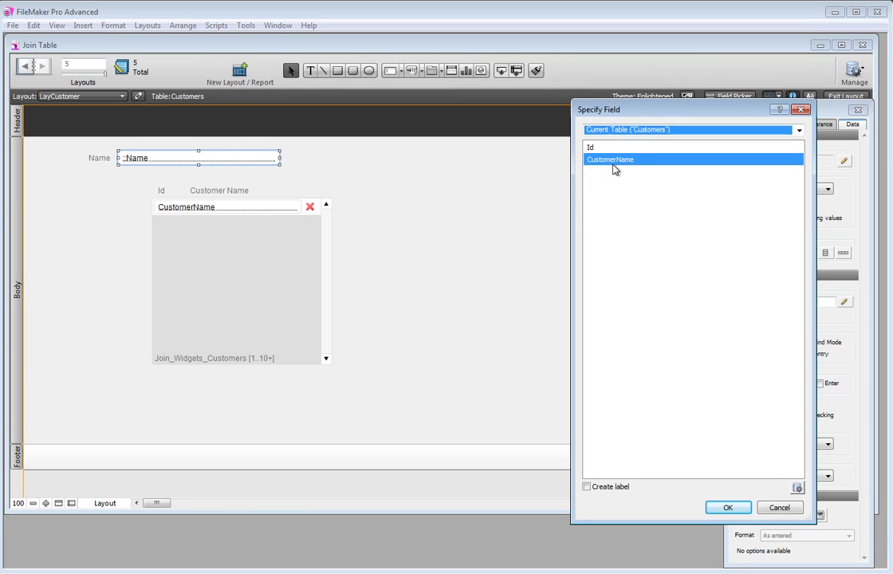
left_click(727, 508)
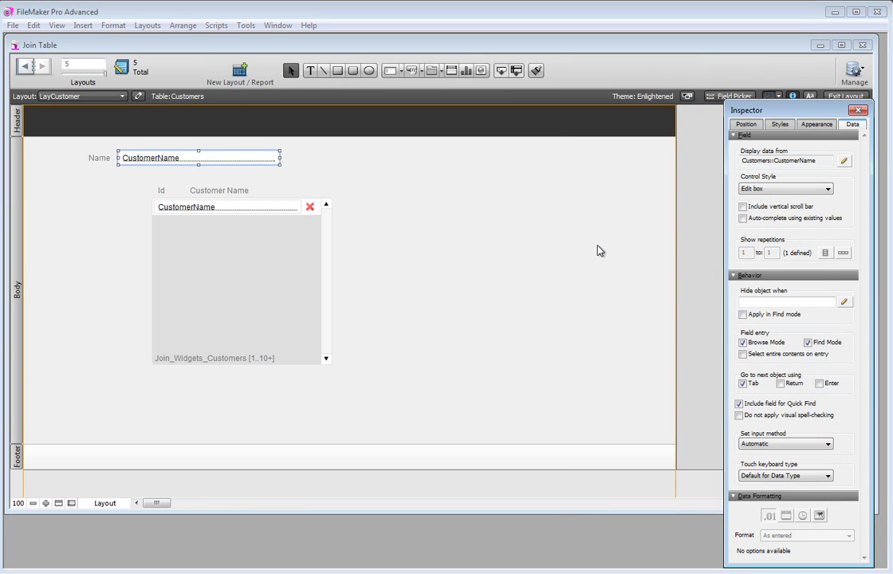
In Browse mode, step through the customer records on LayCustomer to check the portal contents
left_click(845, 96)
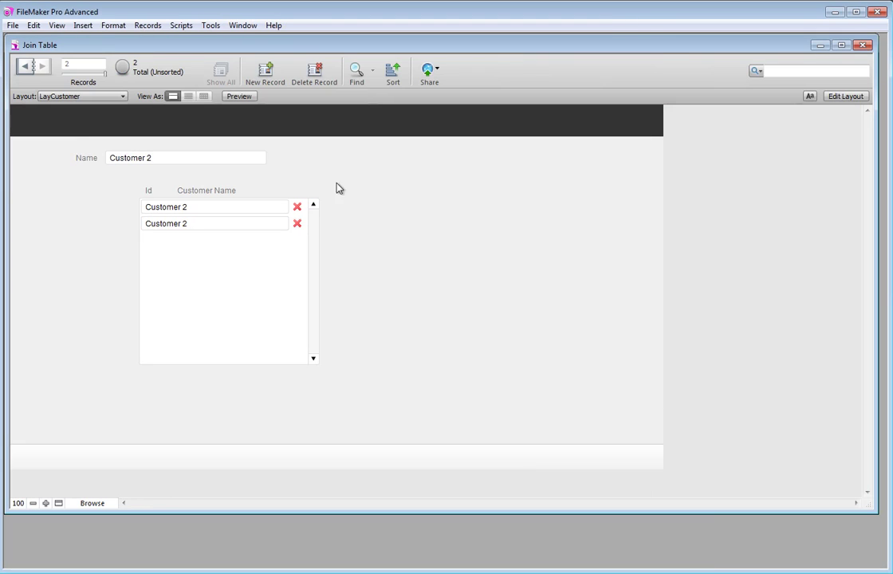
left_click(24, 65)
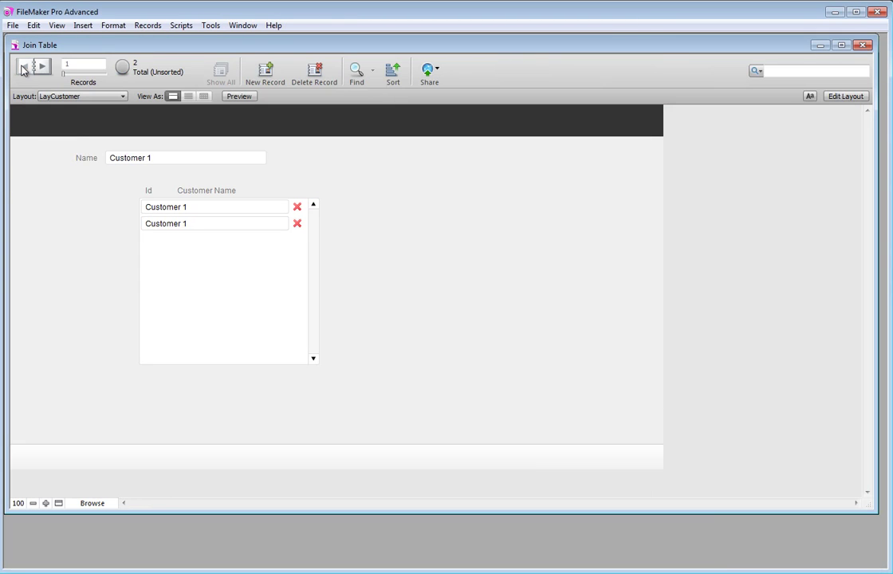
left_click(42, 65)
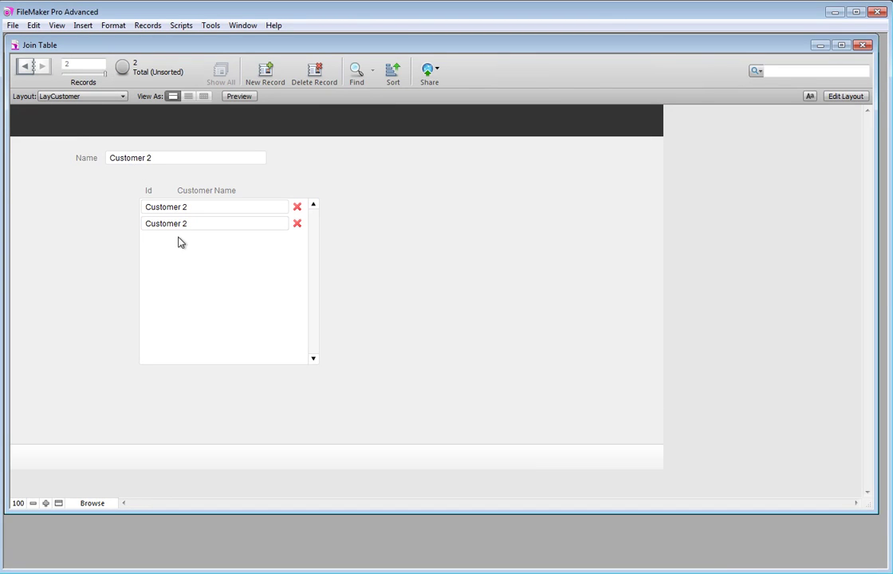
In Layout mode on LayCustomer, shift the portal's CustomerName field aside and make the drop-down field beneath it display Join_Widgets_Customers::WidgetIdFk
left_click(850, 97)
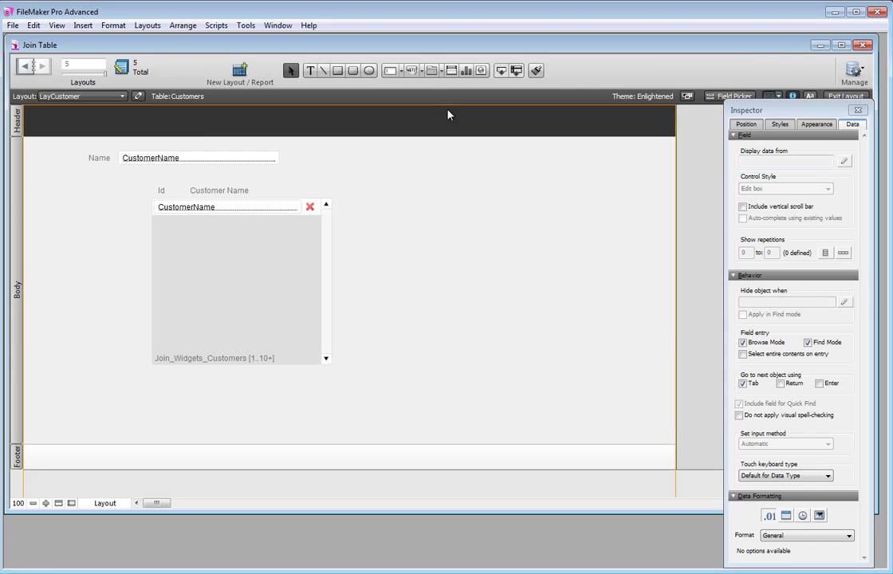
mouse_move(199, 209)
left_mouse_down()
mouse_move(209, 212)
mouse_move(200, 209)
left_mouse_up()
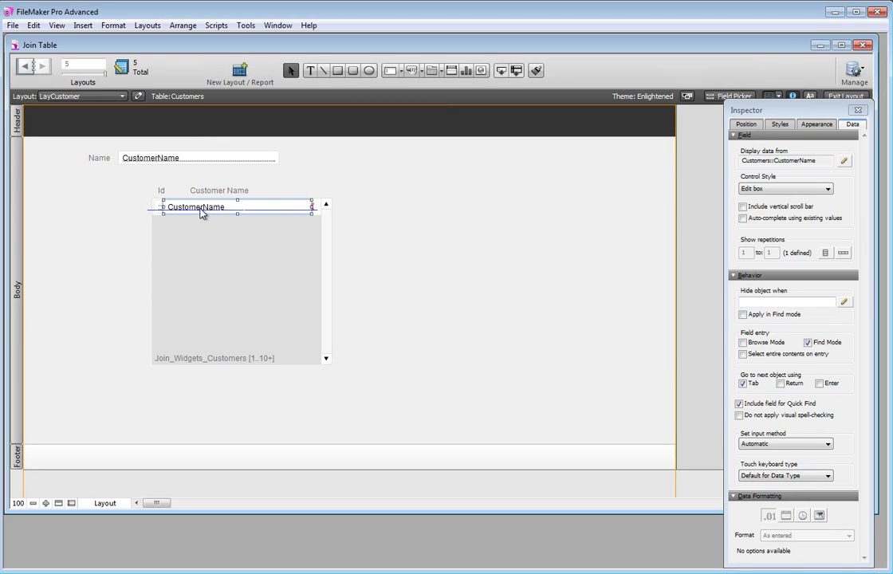
double_click(160, 211)
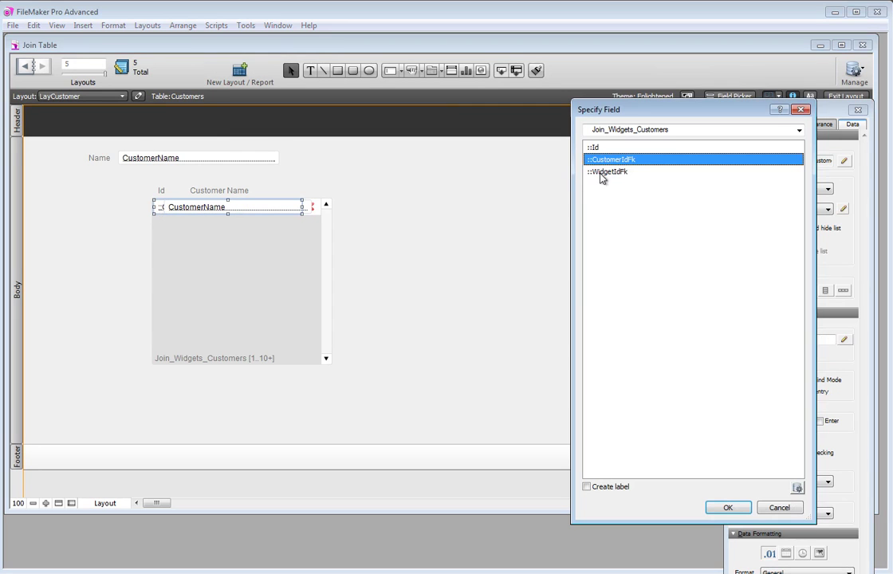
left_click(606, 172)
left_click(728, 507)
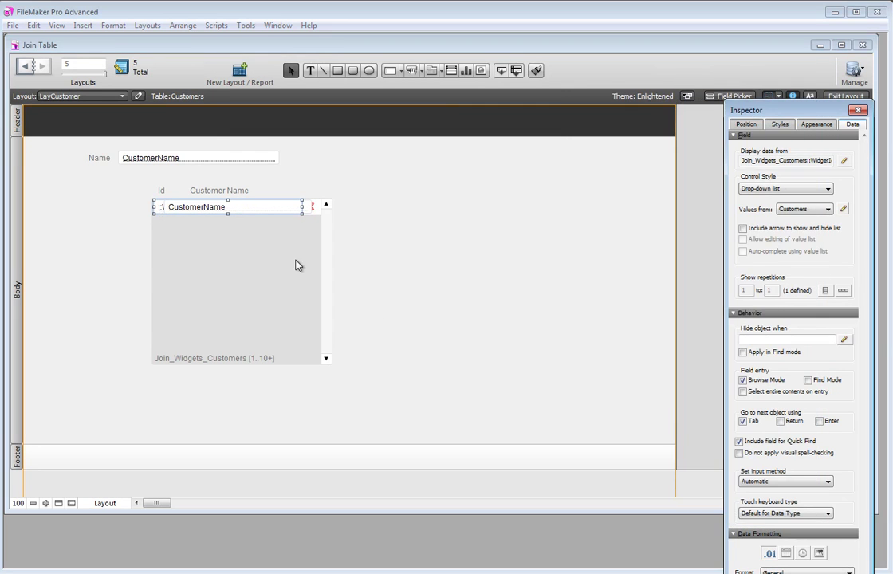
Change the portal's CustomerName field to display Name from the Widgets table
double_click(205, 208)
left_click(618, 130)
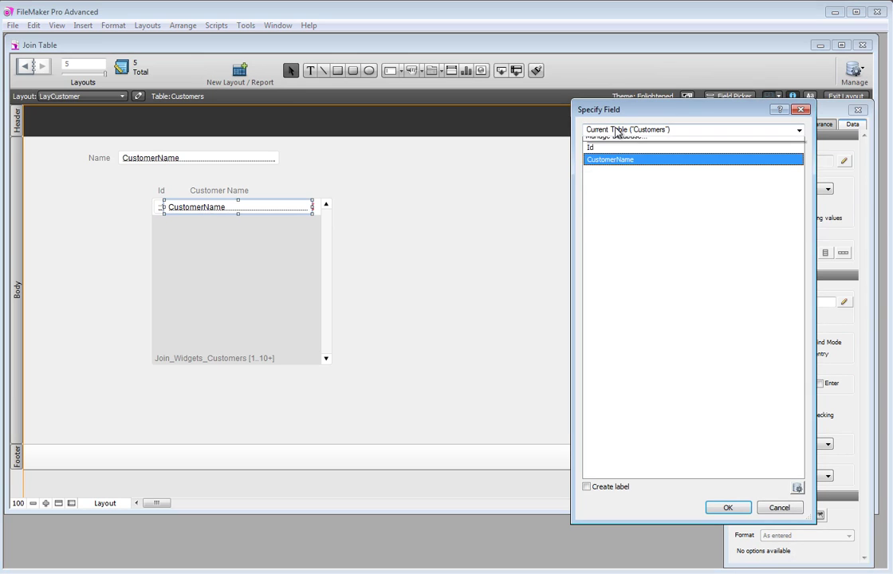
left_click(620, 177)
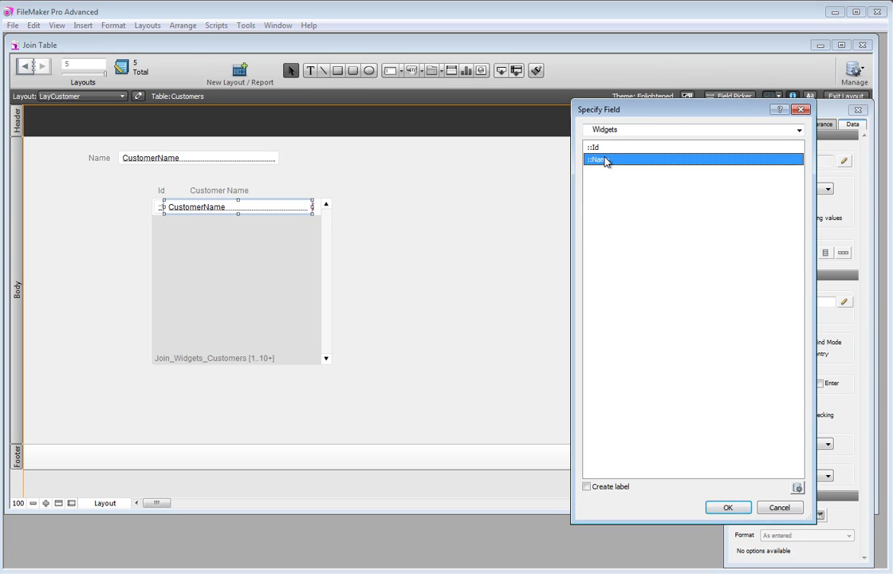
double_click(606, 162)
From the portal's WidgetIdFk drop-down field, create a new value list named Widgets that uses values from a field
left_click(154, 207)
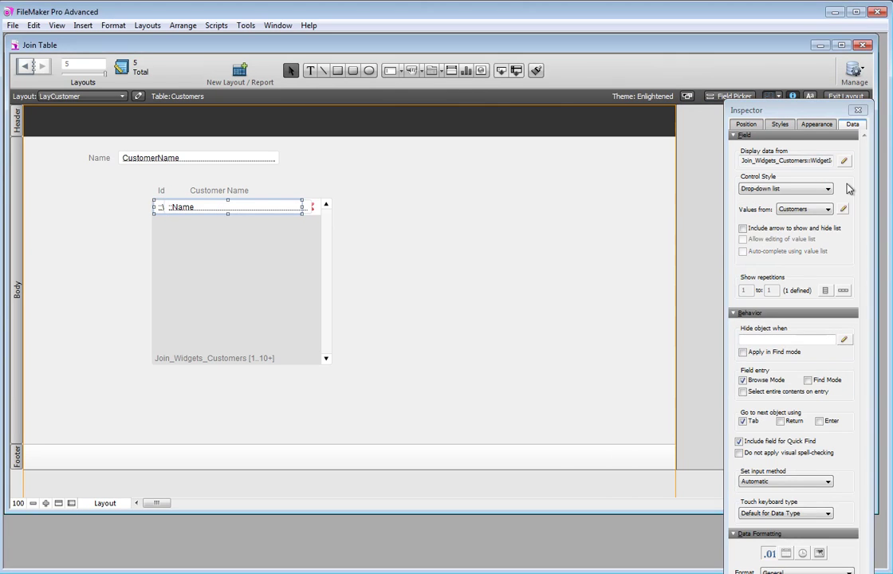
left_click(843, 209)
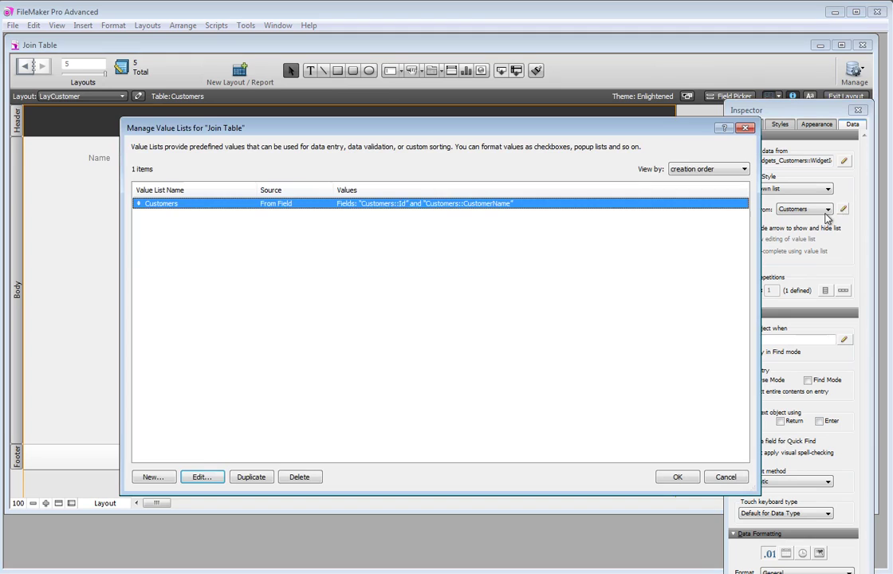
left_click(153, 477)
type("Widgets")
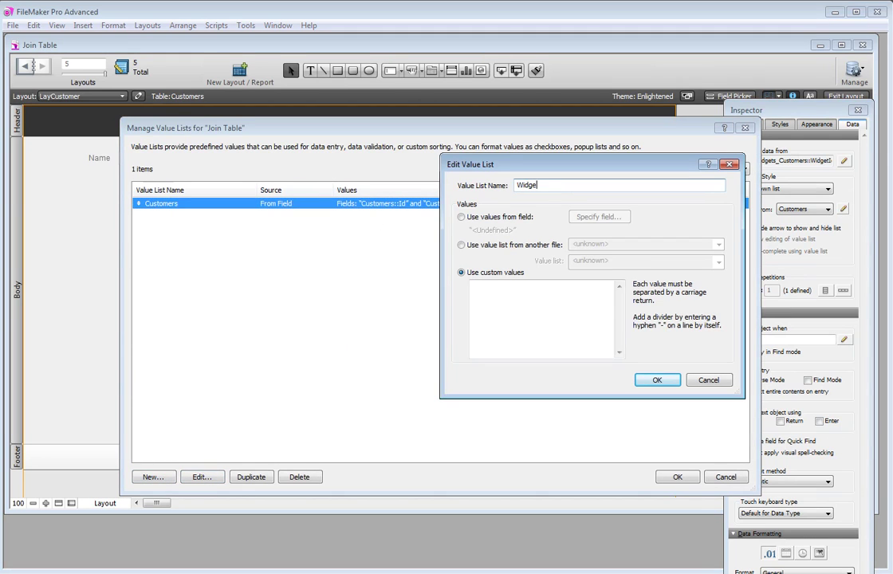
left_click(461, 217)
Base the Widgets value list on Widgets Id with Name as second field, show only second-field values, and save it for the drop-down
left_click(415, 277)
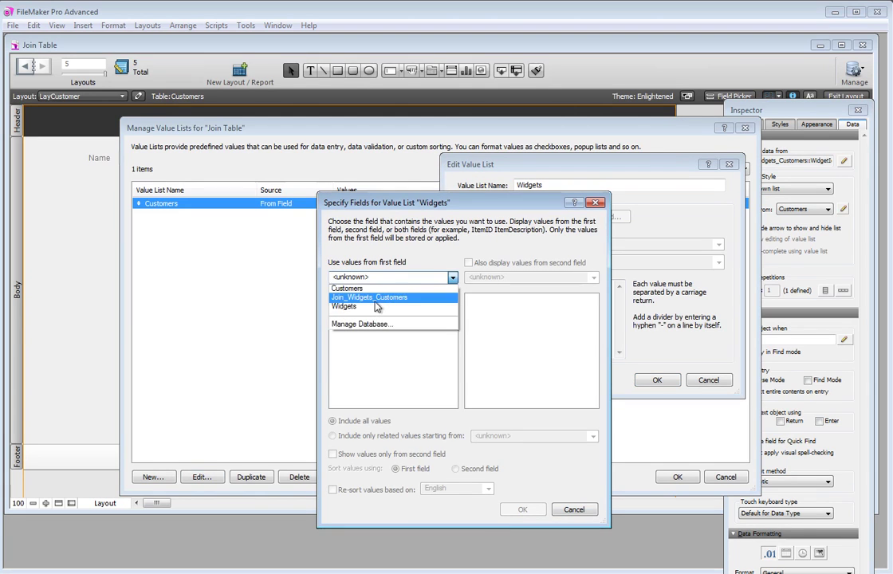
left_click(375, 307)
left_click(451, 302)
left_click(468, 263)
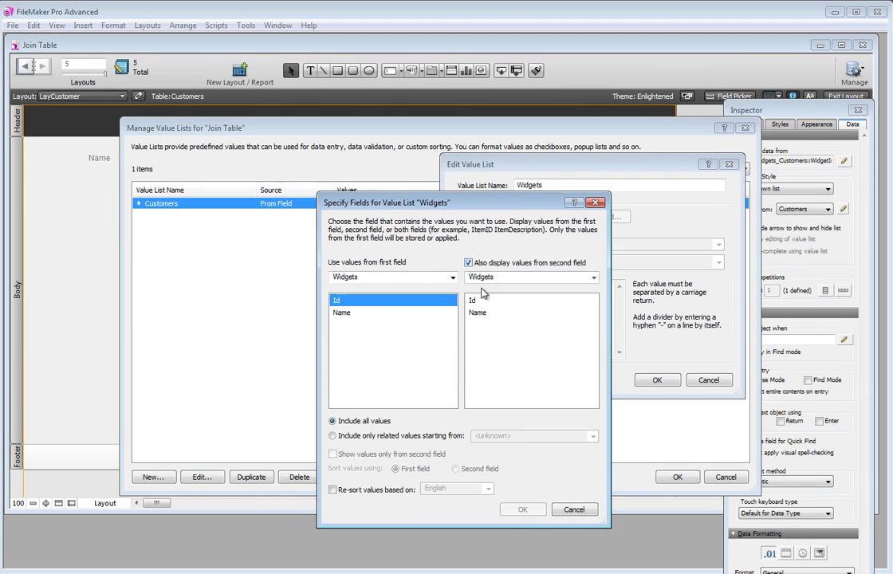
left_click(479, 312)
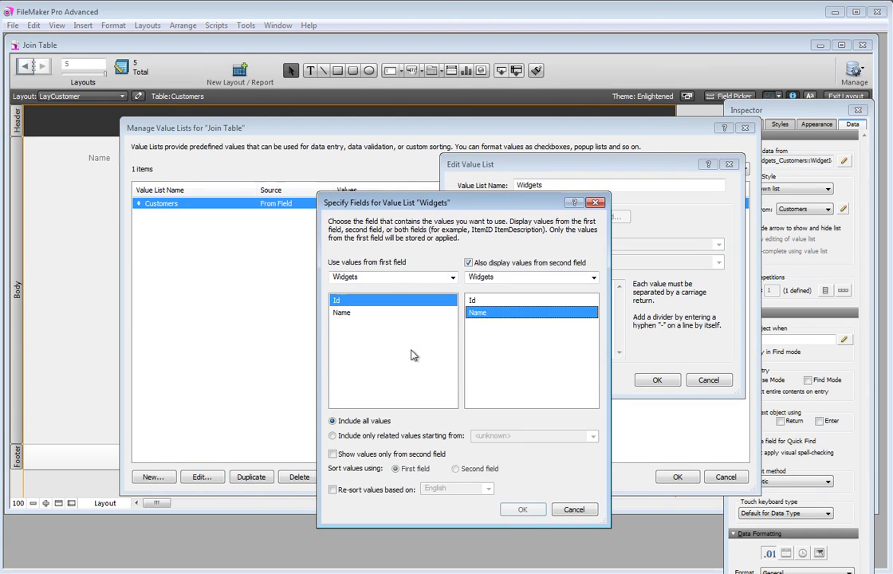
left_click(332, 454)
left_click(520, 510)
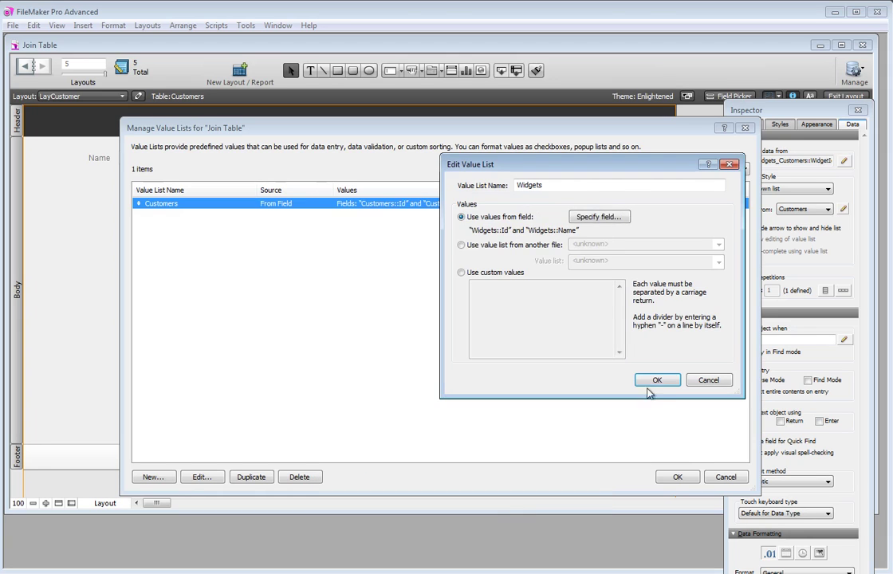
left_click(650, 381)
left_click(677, 477)
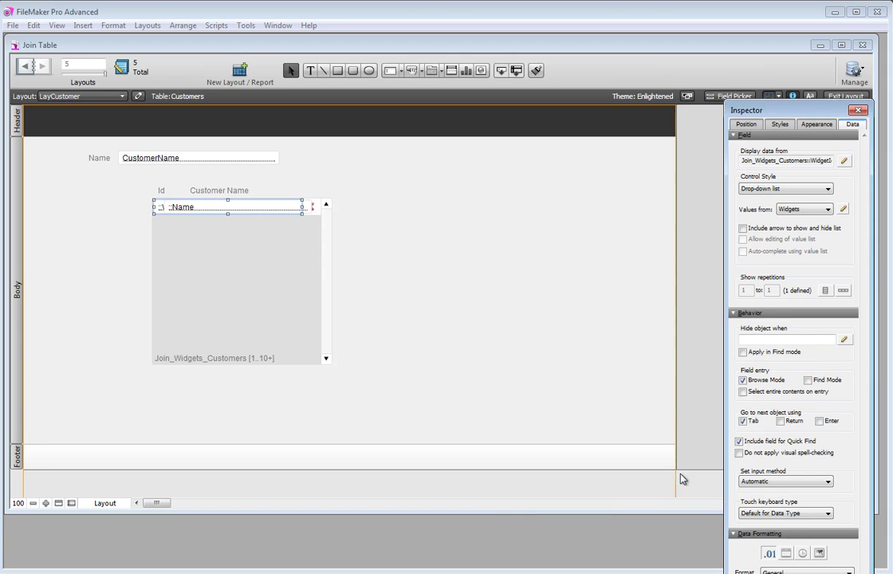
Align the left edges of the portal's WidgetIdFk and Name fields, and exit to Browse mode, saving the layout
left_click(177, 209, "shift")
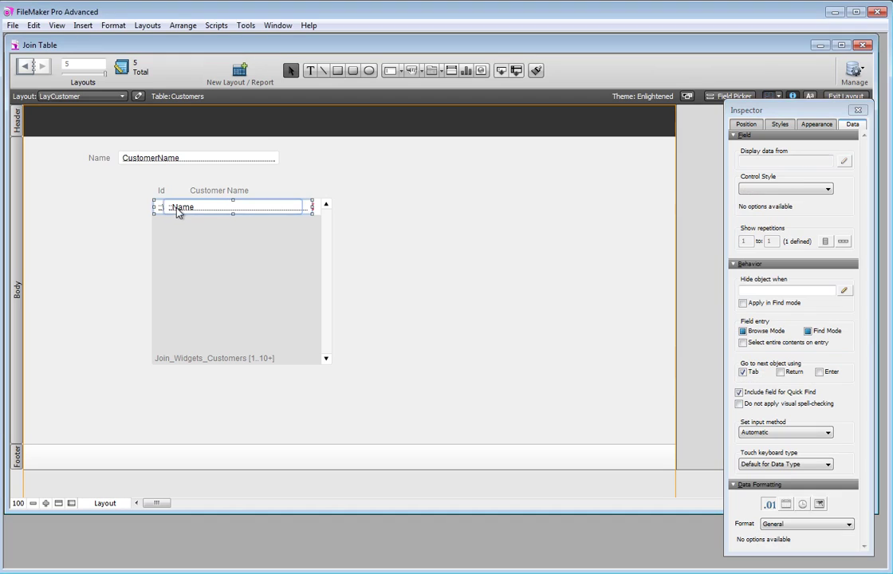
left_click(746, 126)
left_click(740, 369)
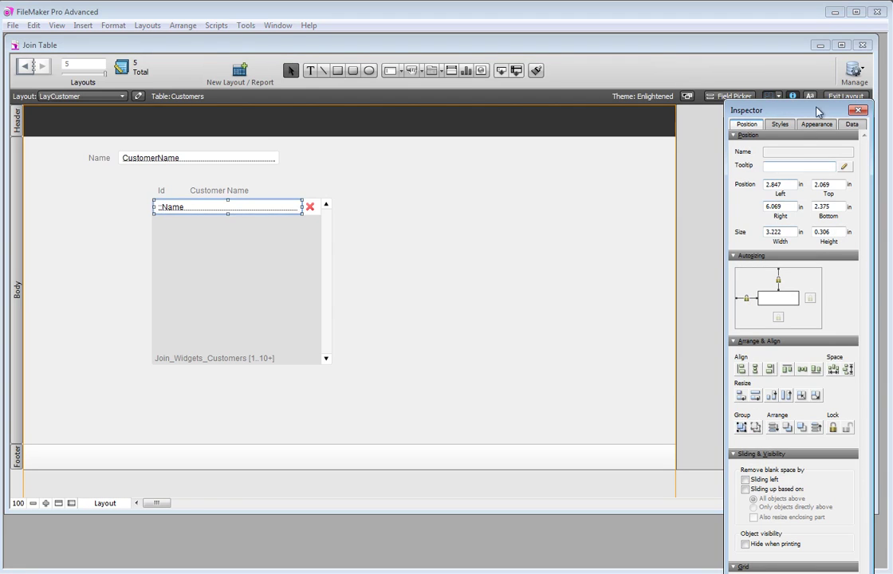
left_click(845, 96)
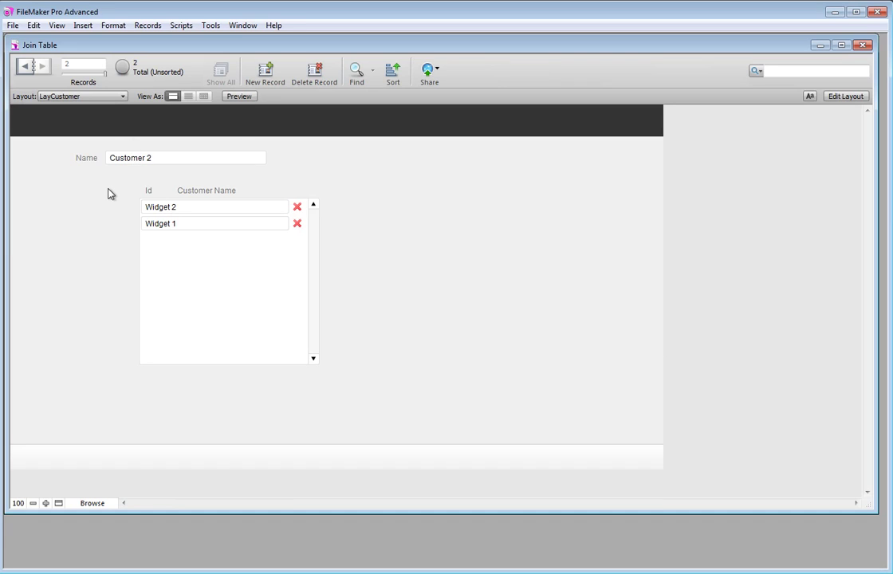
Go to the Customer 1 record and delete the Widget 2 row from its portal, confirming the deletion
key("ctrl+Up")
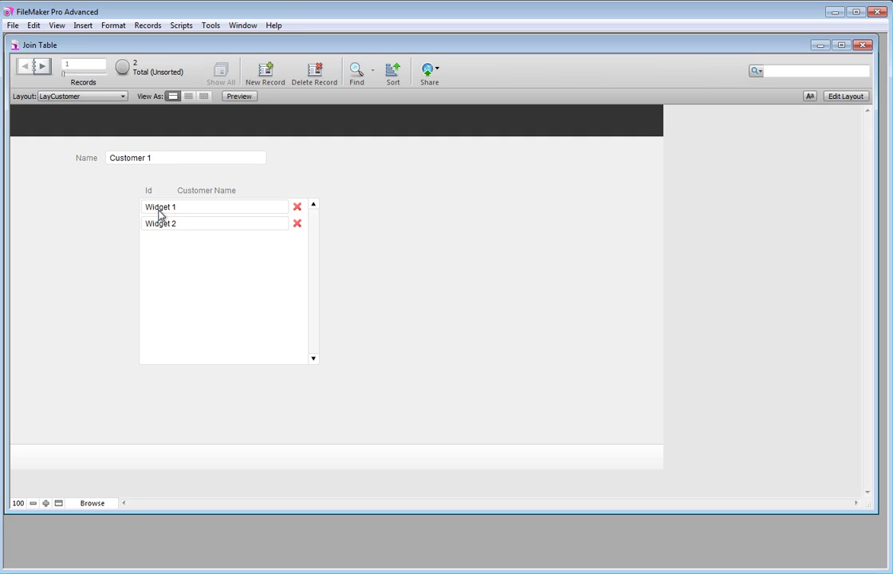
left_click(296, 224)
left_click(480, 313)
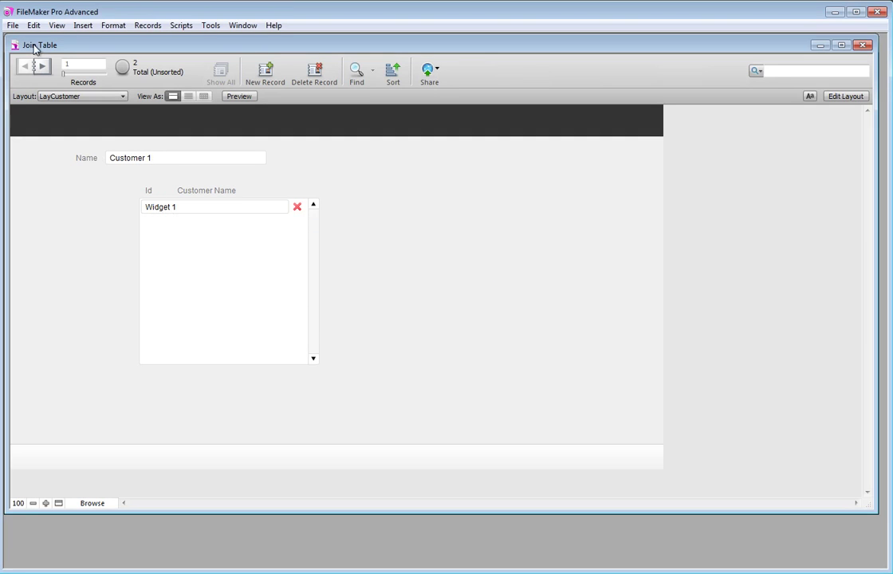
Switch to the LayWidget layout and check the customer portals of the Widget 2 and Widget 1 records
left_click(65, 95)
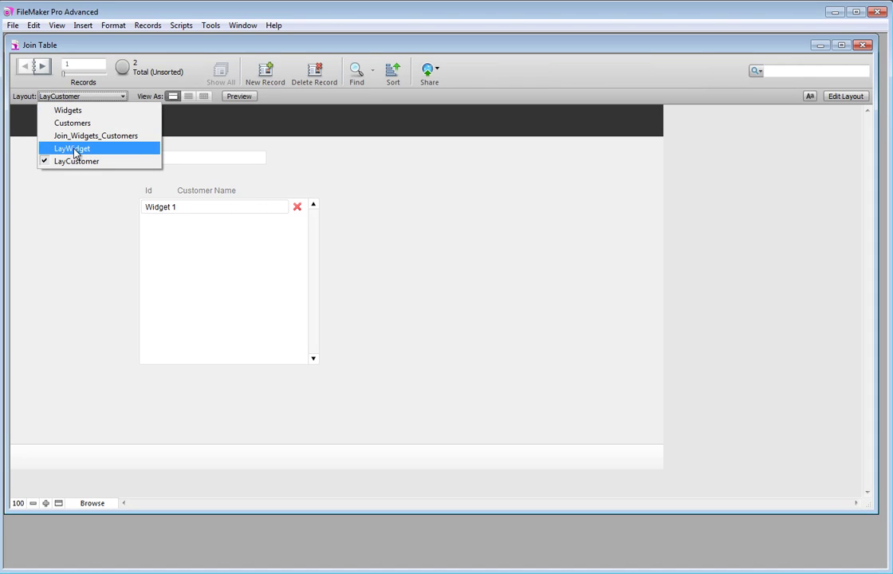
left_click(64, 179)
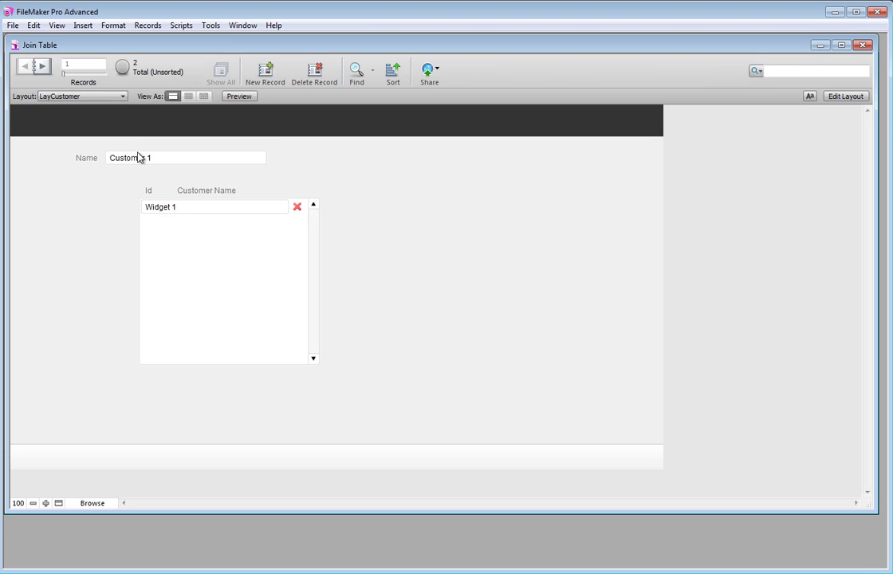
left_click(77, 98)
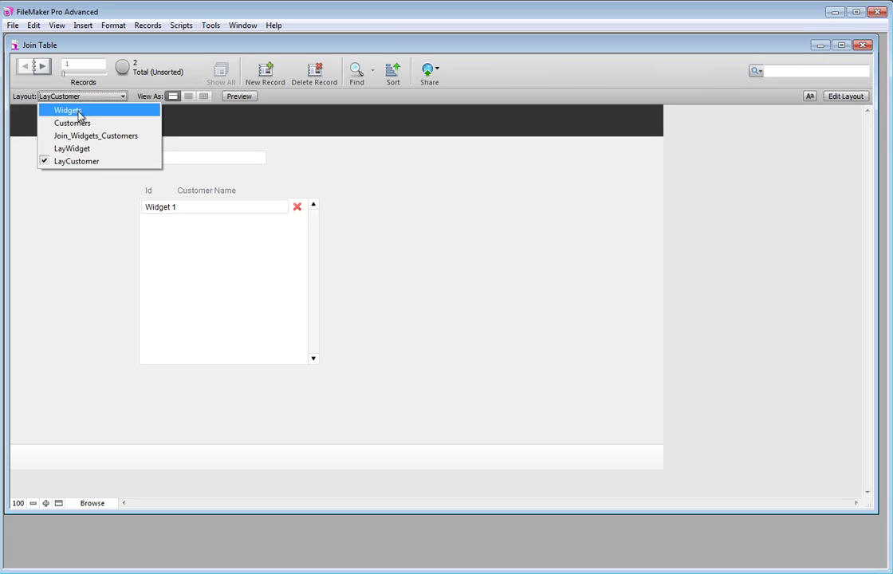
left_click(97, 148)
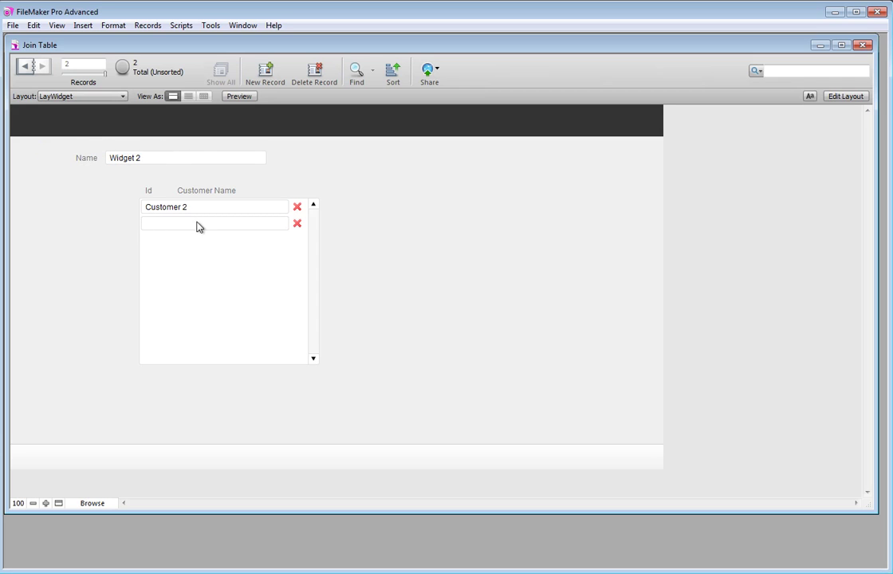
left_click(22, 67)
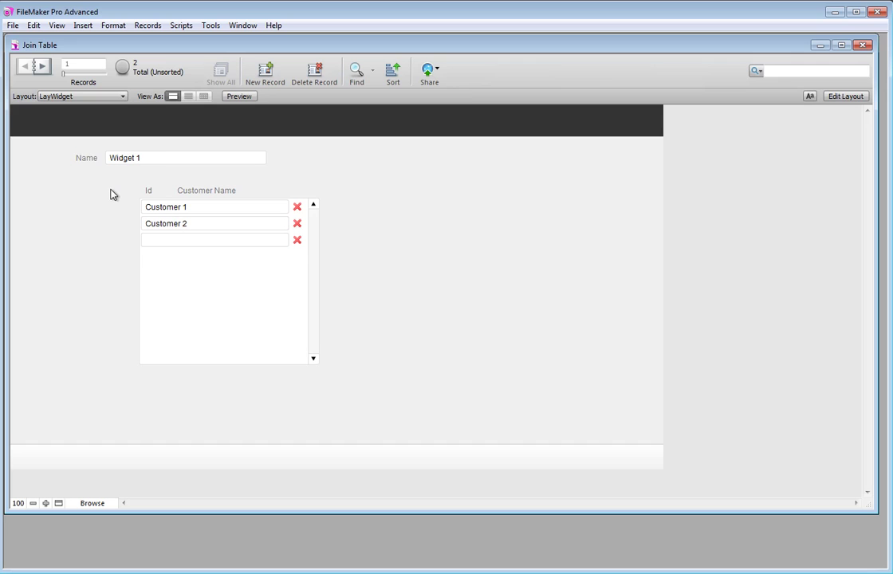
Reposition the Widgets, Join_Widgets_Customers and Customers tables in the database's relationships graph, and switch to the forum post in Chromium
key("ctrl+shift+d")
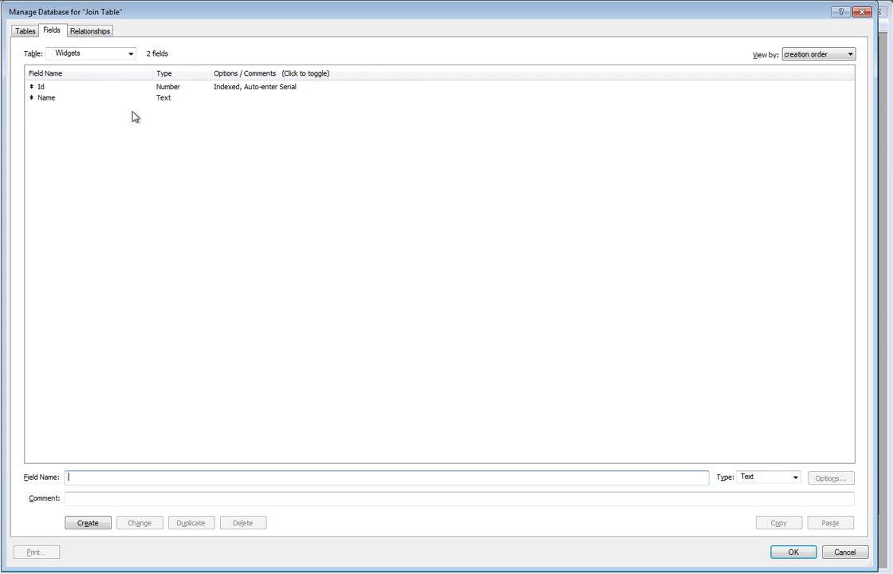
left_click(74, 32)
left_click_drag(97, 104, 99, 118)
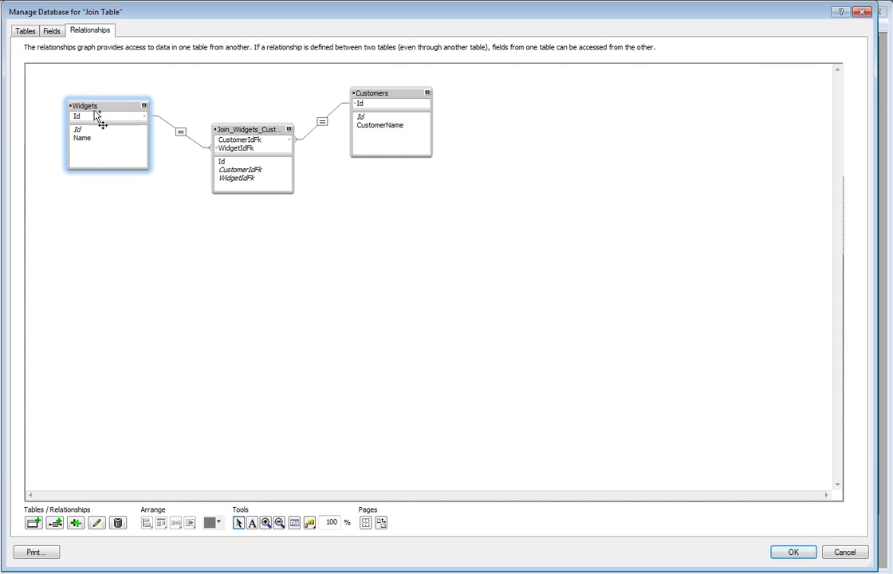
mouse_move(375, 88)
left_mouse_down()
mouse_move(377, 101)
mouse_move(371, 90)
left_mouse_up()
mouse_move(243, 134)
left_mouse_down()
mouse_move(247, 154)
mouse_move(254, 147)
left_mouse_up()
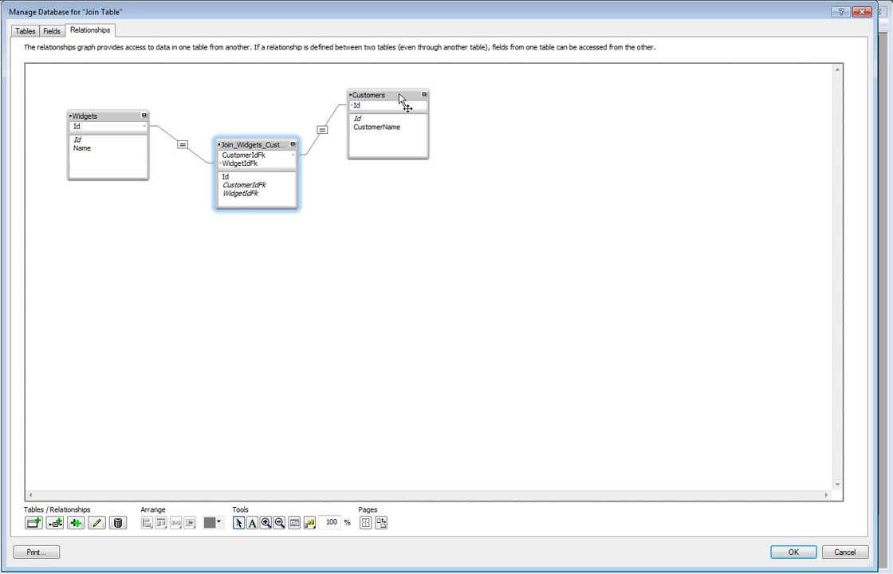
left_click_drag(399, 97, 390, 101)
left_click_drag(118, 111, 127, 112)
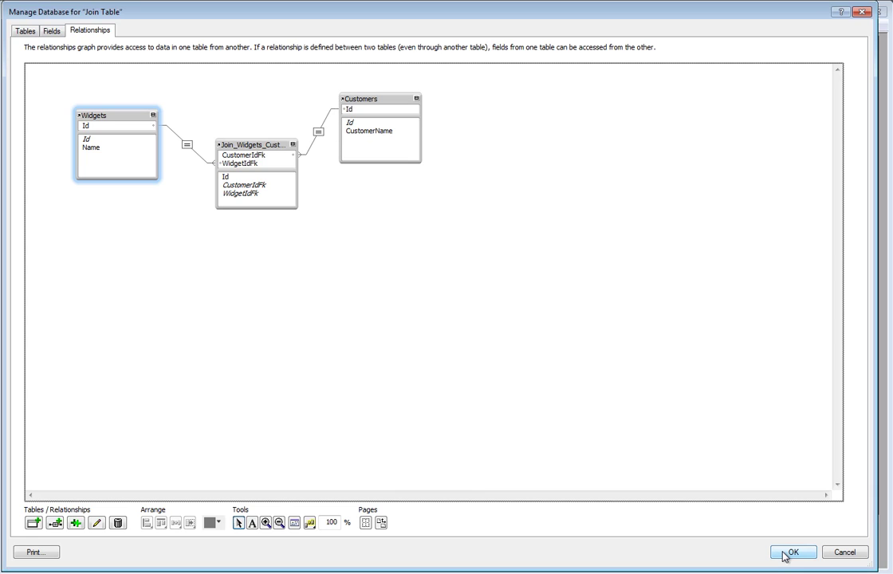
key("alt+Tab")
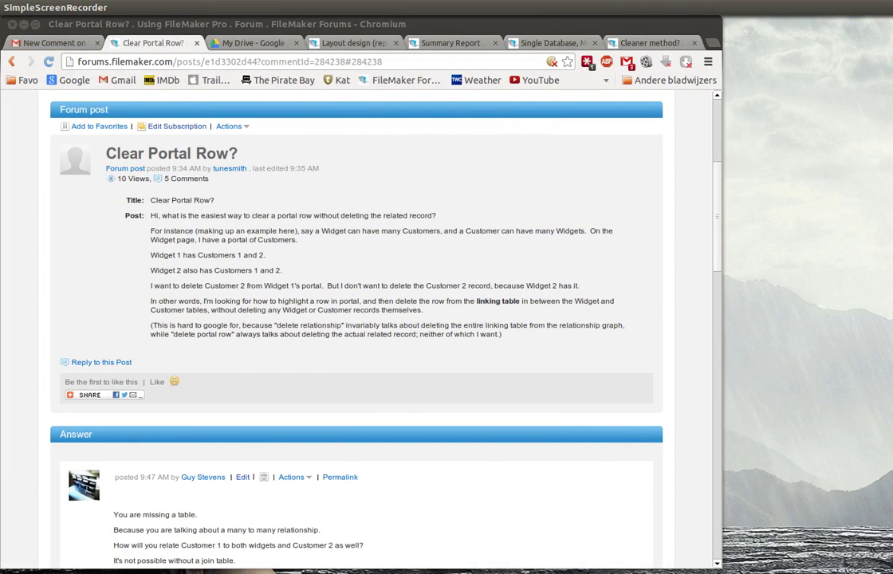